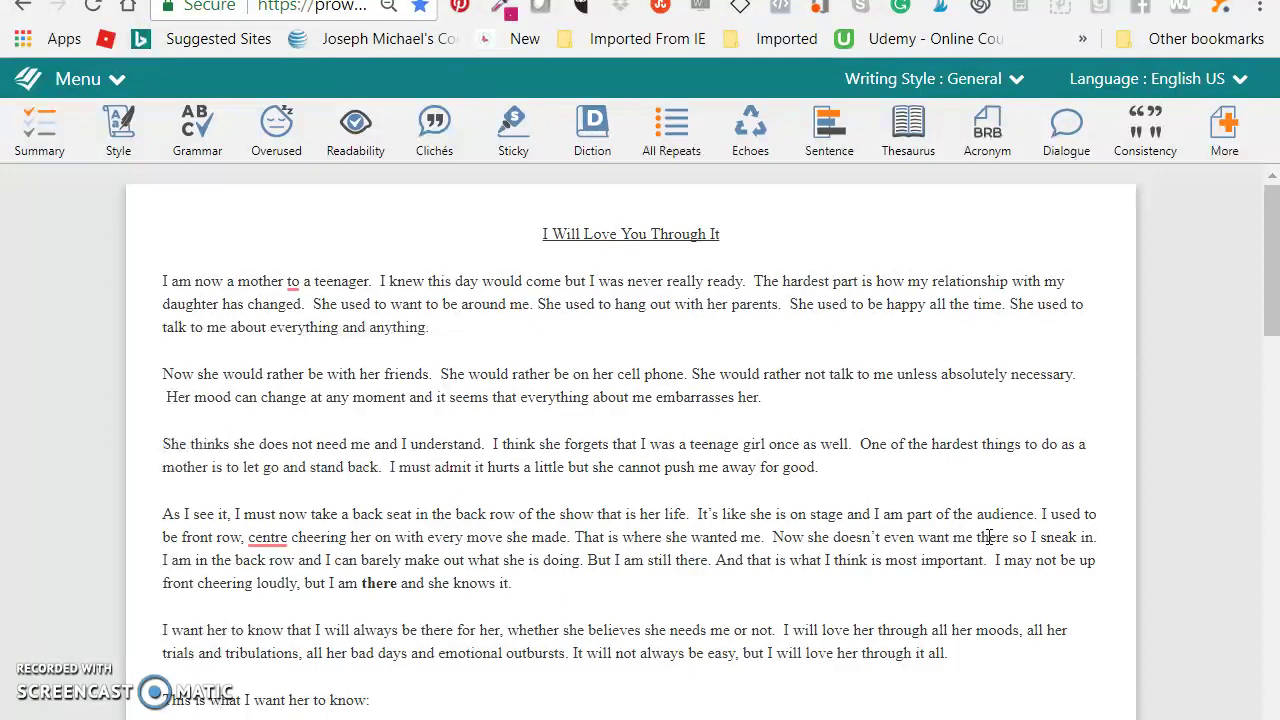
Look over the essay and view the spelling suggestion for 'centre'.
{"action": "left_click", "coordinate": [973, 538]}
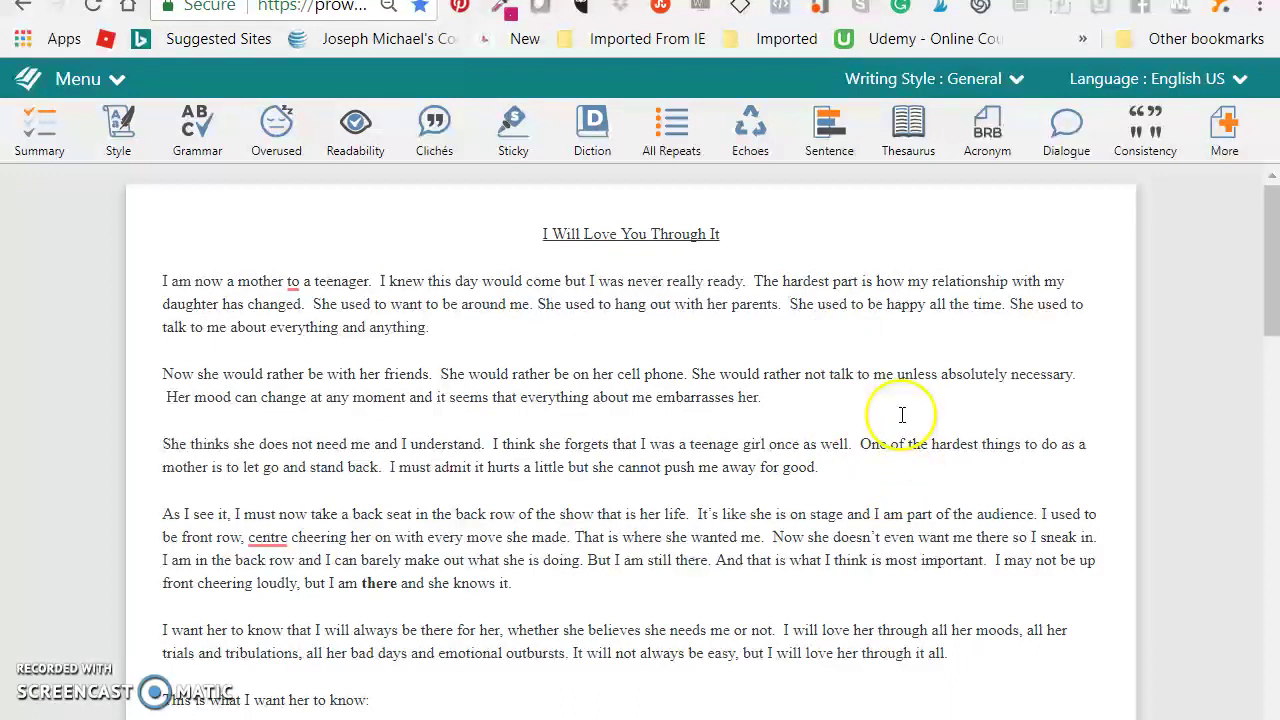
{"action": "scroll", "coordinate": [814, 428], "scroll_direction": "down", "scroll_amount": 20}
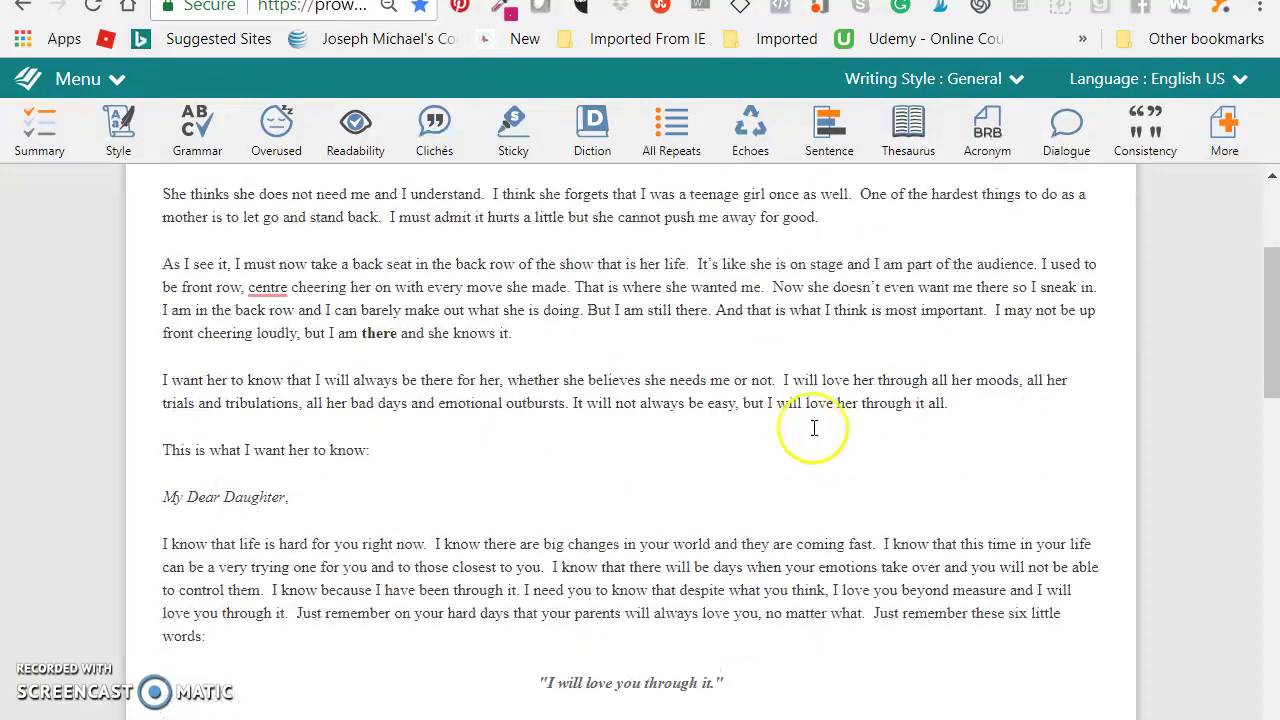
{"action": "scroll", "coordinate": [814, 428], "scroll_direction": "up", "scroll_amount": 20}
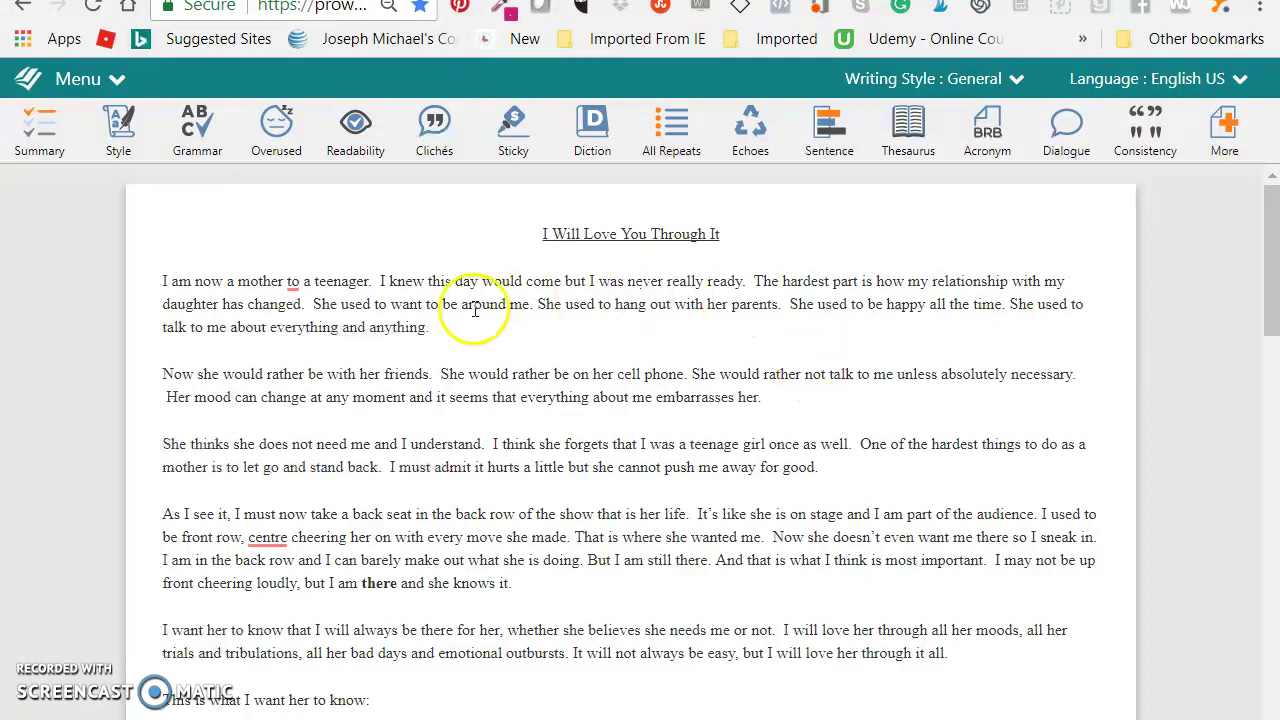
{"action": "mouse_move", "coordinate": [293, 280]}
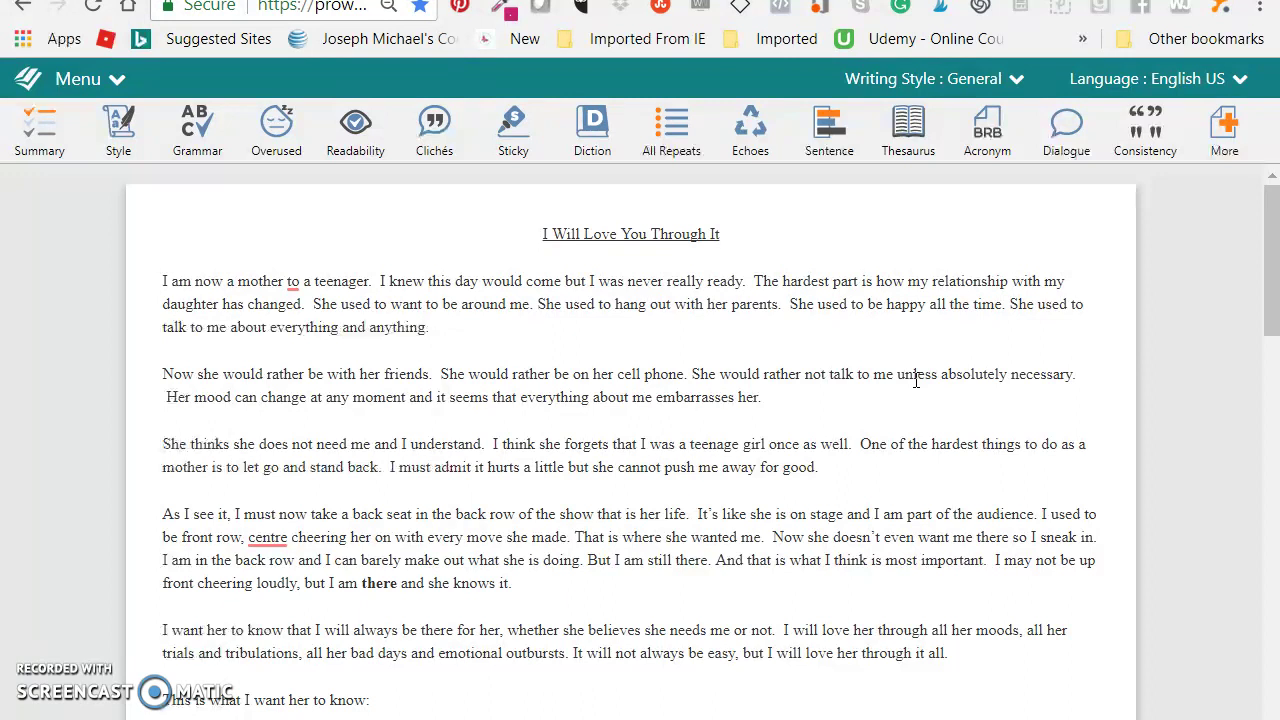
{"action": "left_click", "coordinate": [919, 402]}
{"action": "left_click", "coordinate": [265, 535]}
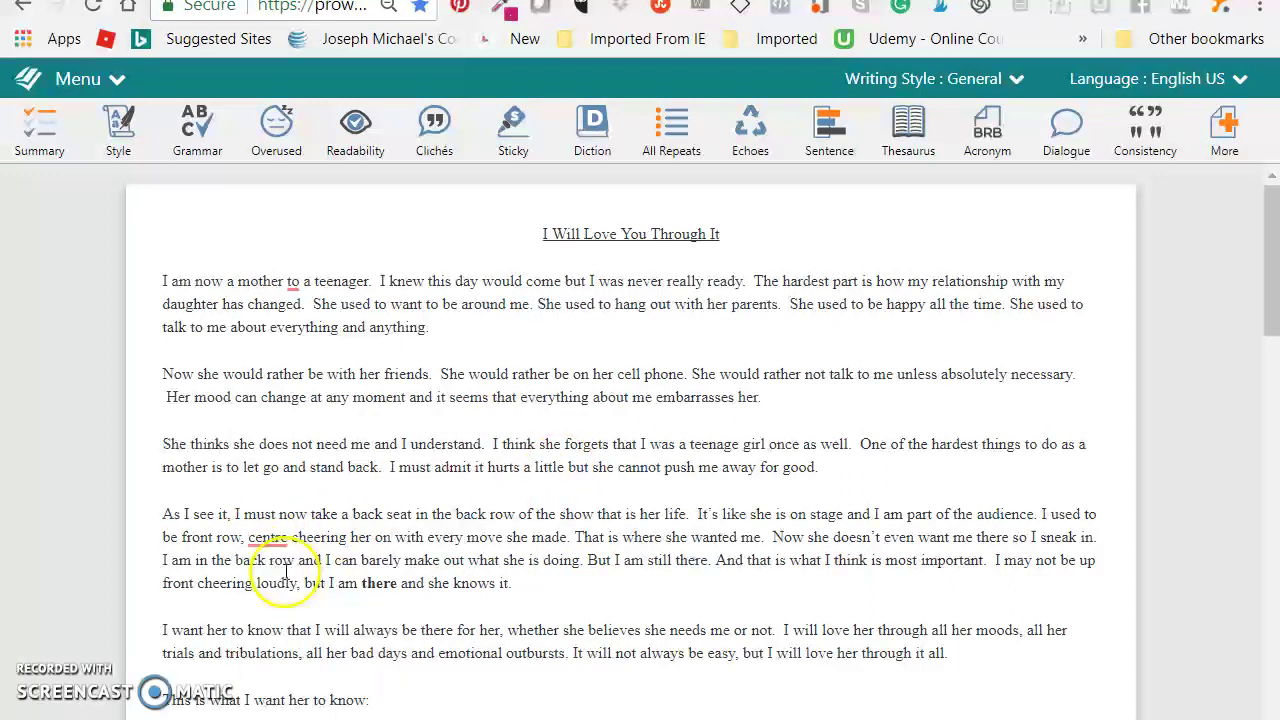
{"action": "mouse_move", "coordinate": [272, 538]}
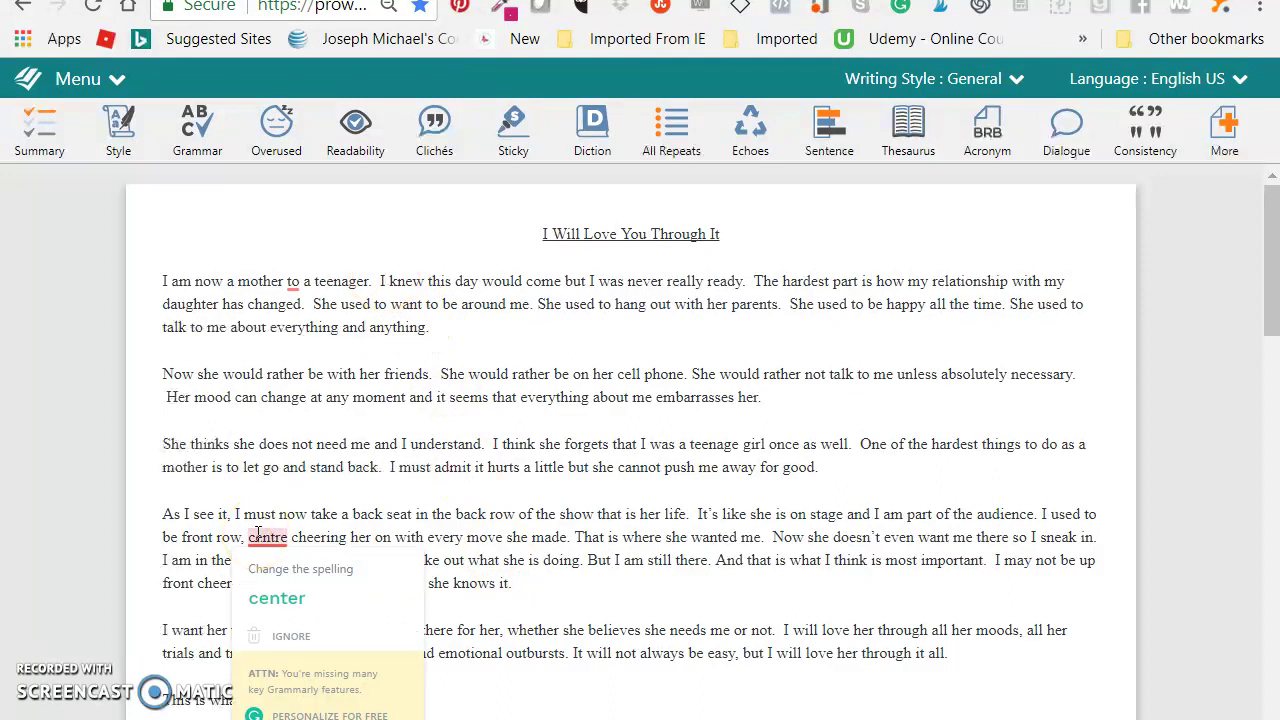
Browse the document language list without changing it, then run the grammar check.
{"action": "left_click", "coordinate": [1240, 87]}
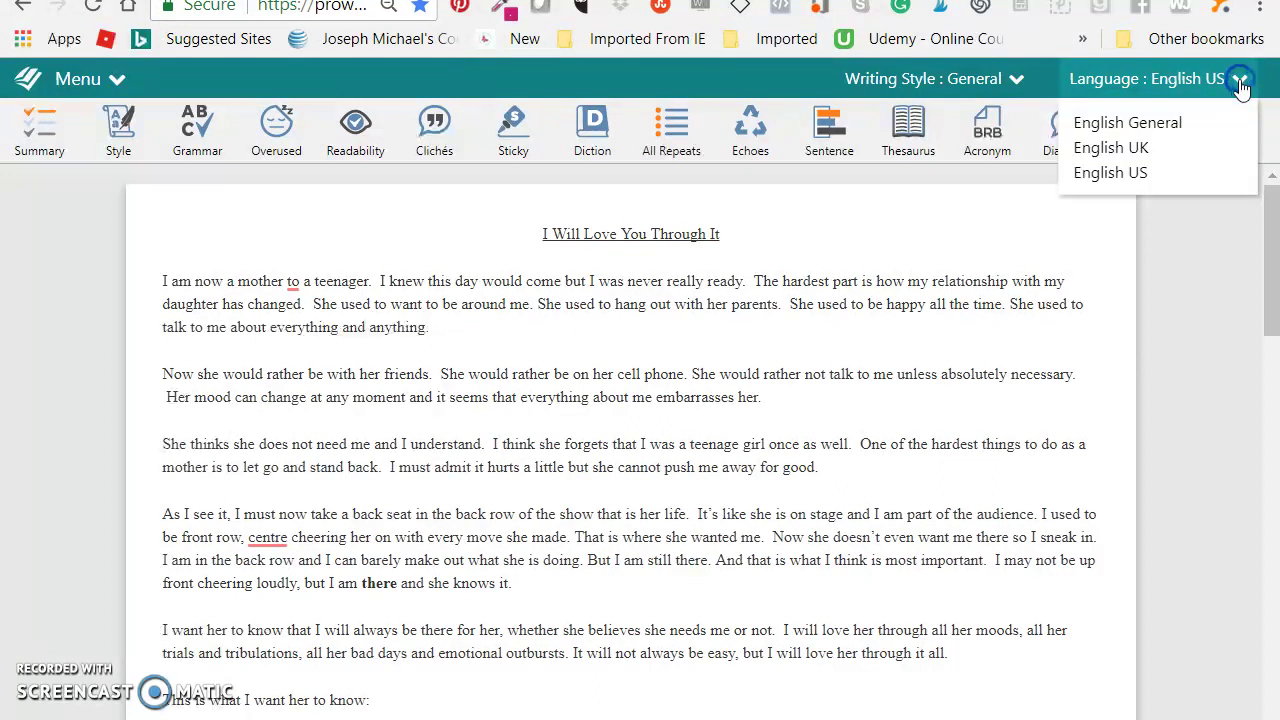
{"action": "left_click", "coordinate": [1157, 163]}
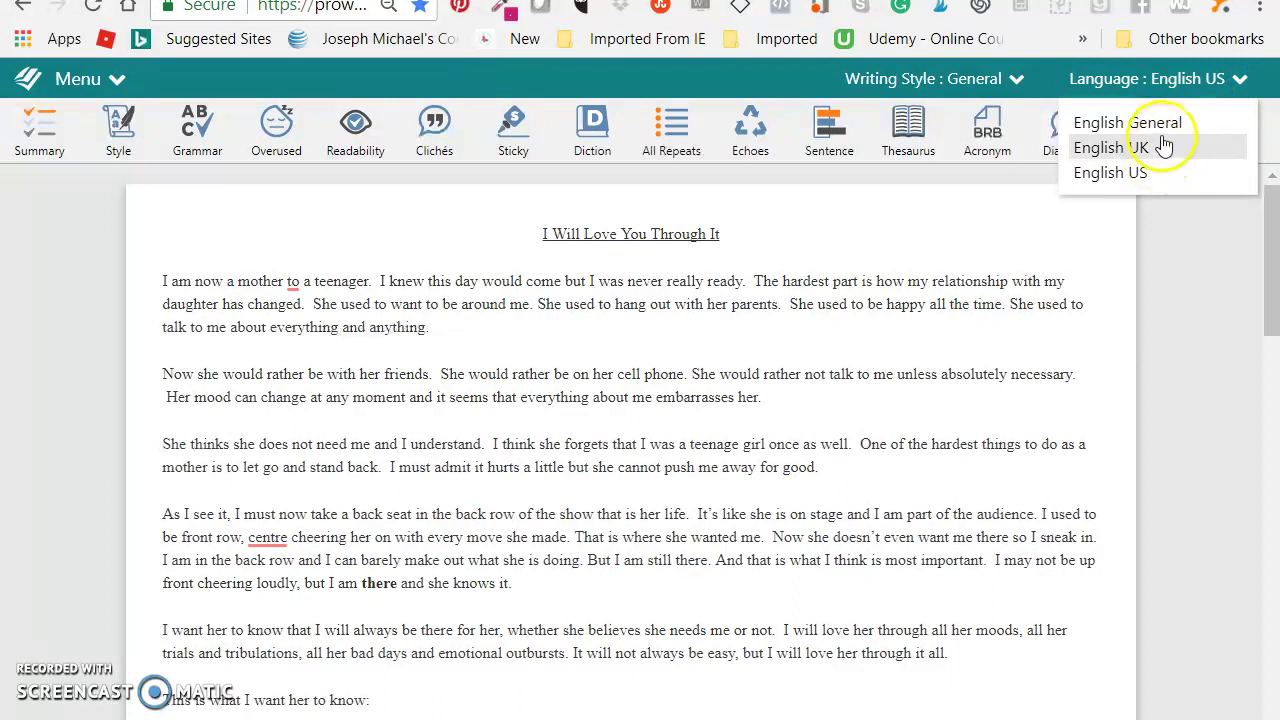
{"action": "left_click", "coordinate": [1165, 130]}
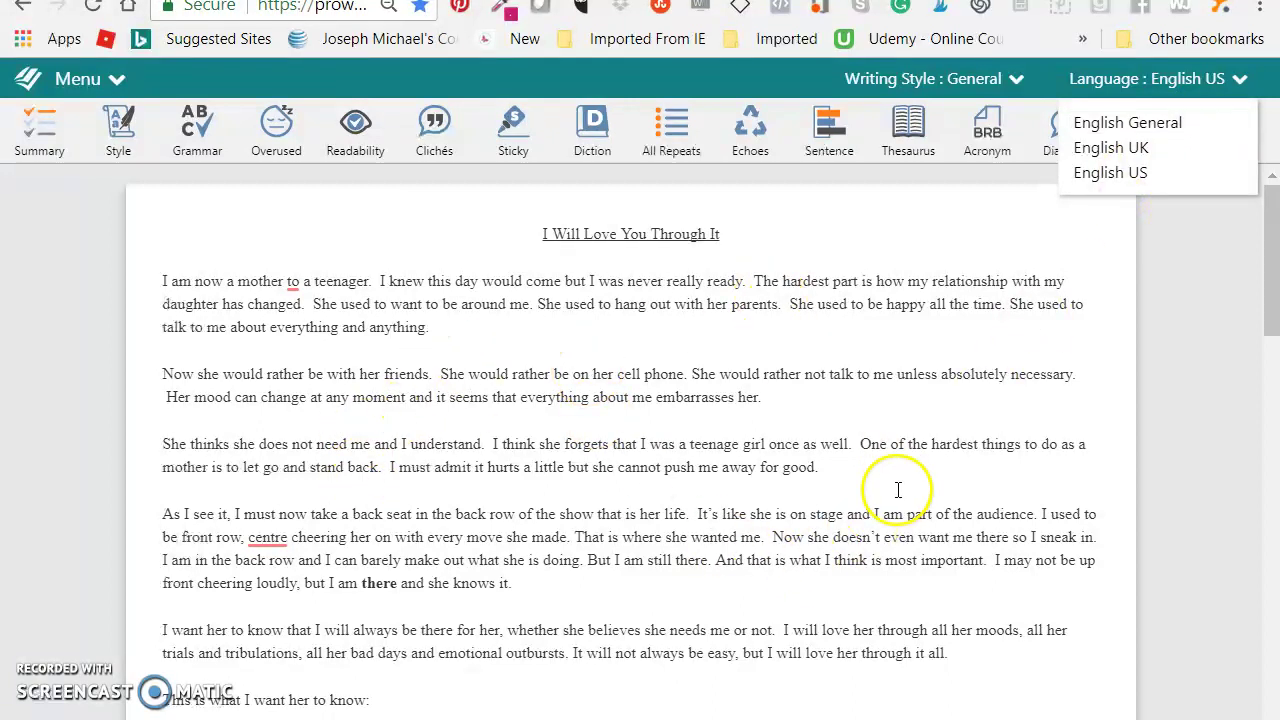
{"action": "left_click_drag", "start_coordinate": [925, 374], "coordinate": [922, 418]}
{"action": "left_click", "coordinate": [922, 284]}
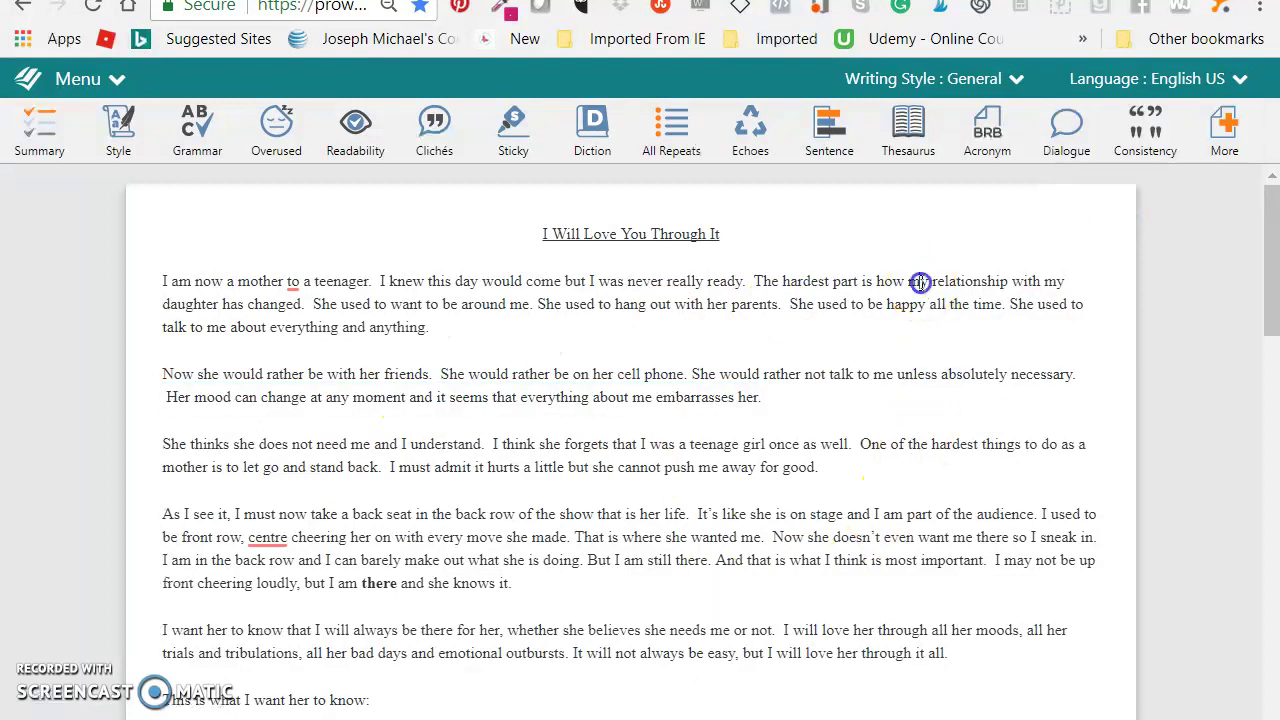
{"action": "left_click", "coordinate": [200, 128]}
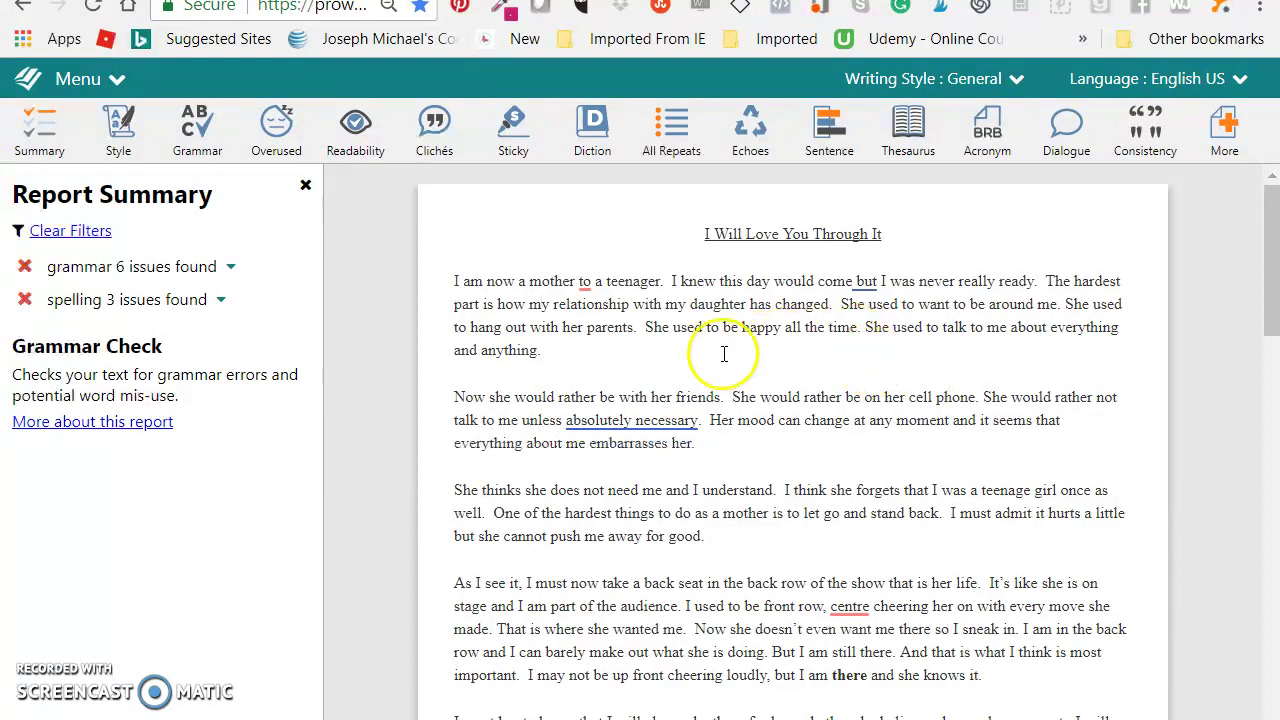
Expand the 6 grammar issues and open the comma suggestion for the first-paragraph 'but'.
{"action": "mouse_move", "coordinate": [248, 270]}
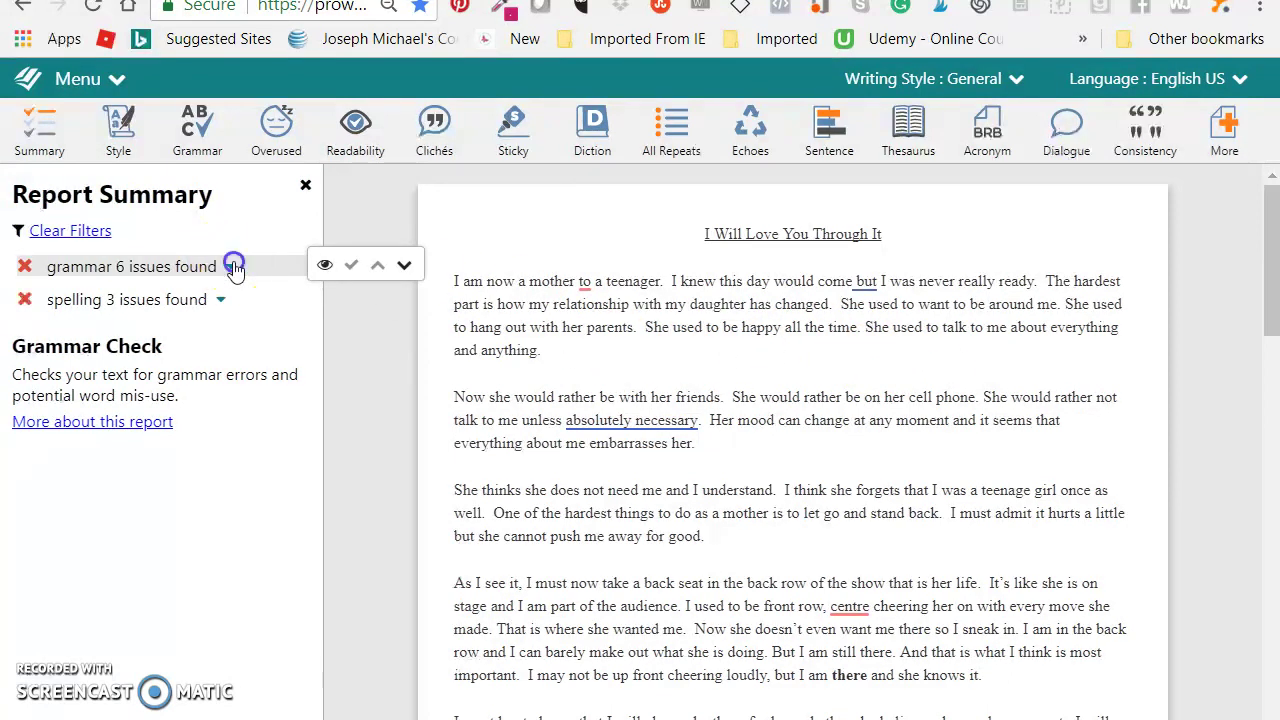
{"action": "left_click", "coordinate": [230, 267]}
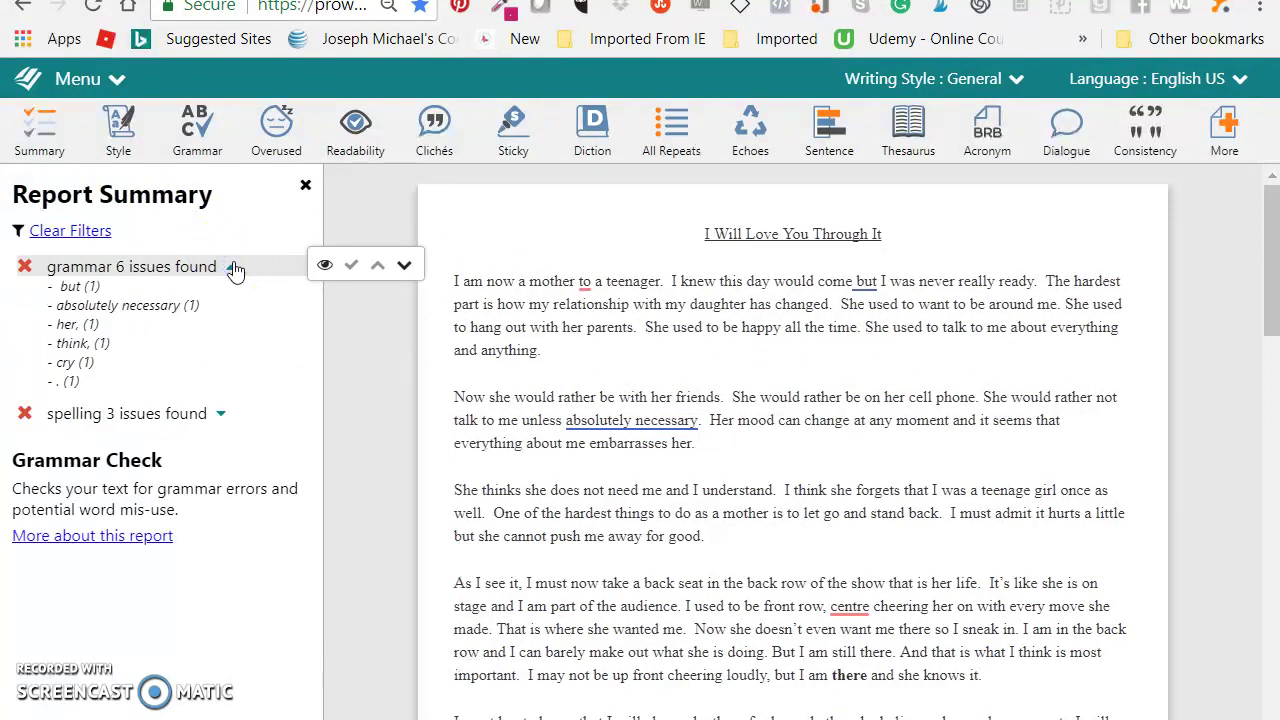
{"action": "mouse_move", "coordinate": [128, 288]}
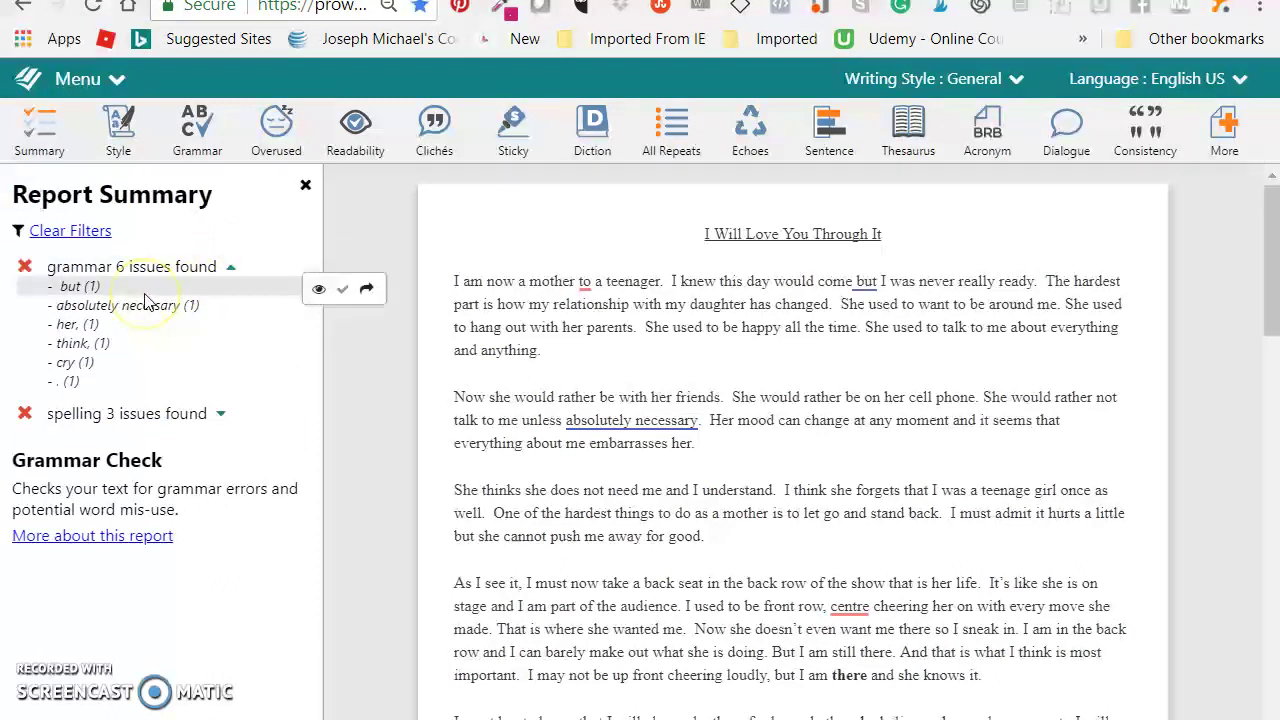
{"action": "left_click", "coordinate": [72, 288]}
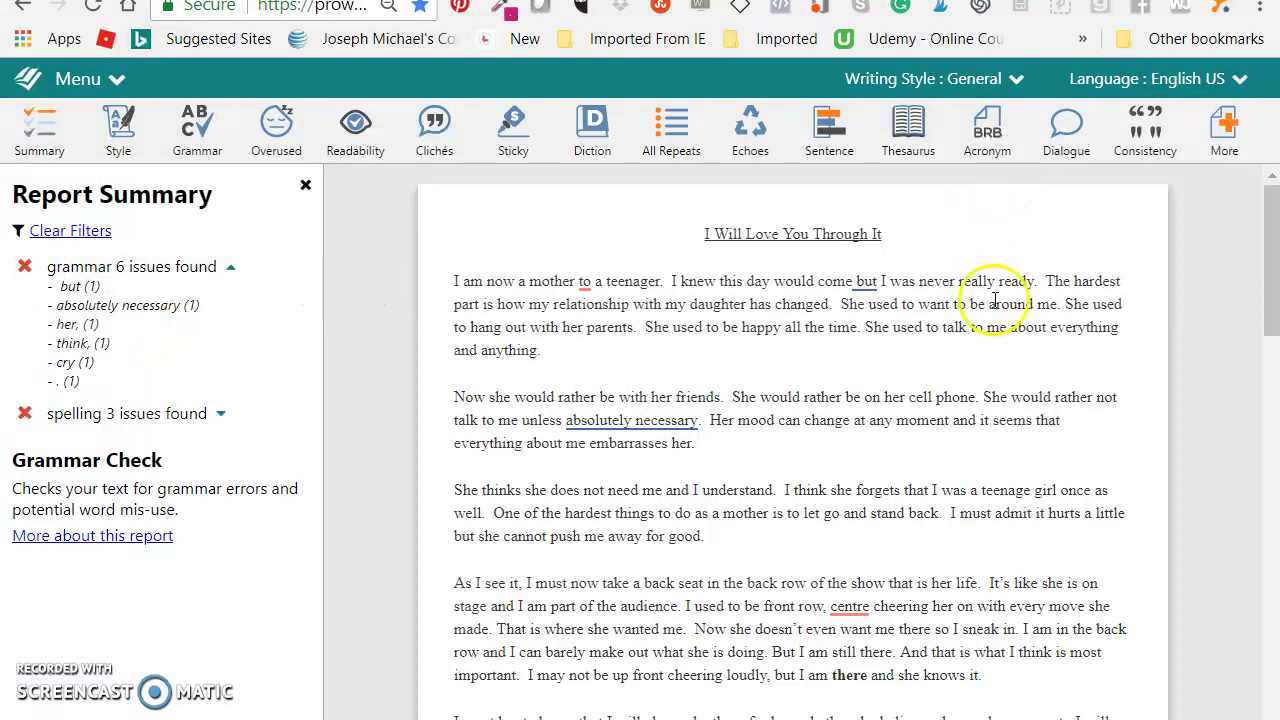
{"action": "double_click", "coordinate": [870, 282]}
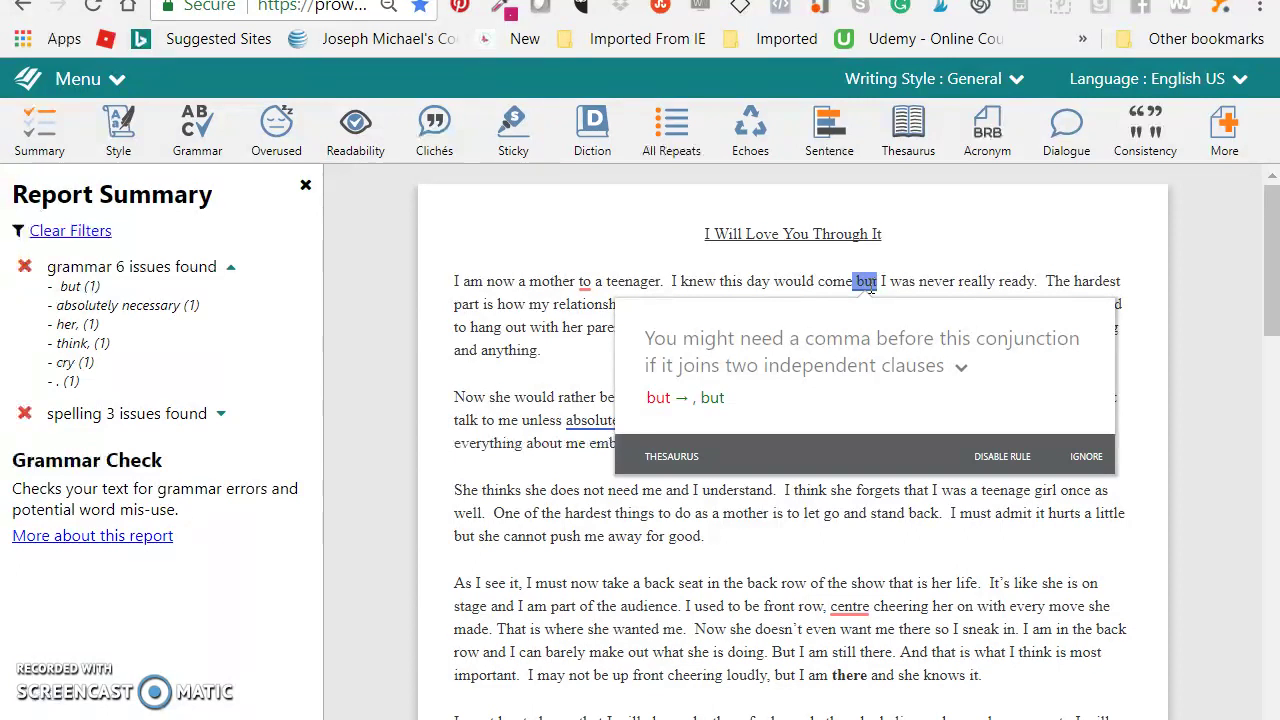
Read the comma-rule explanation and insert a comma before 'but' after 'would come'.
{"action": "left_click", "coordinate": [960, 367]}
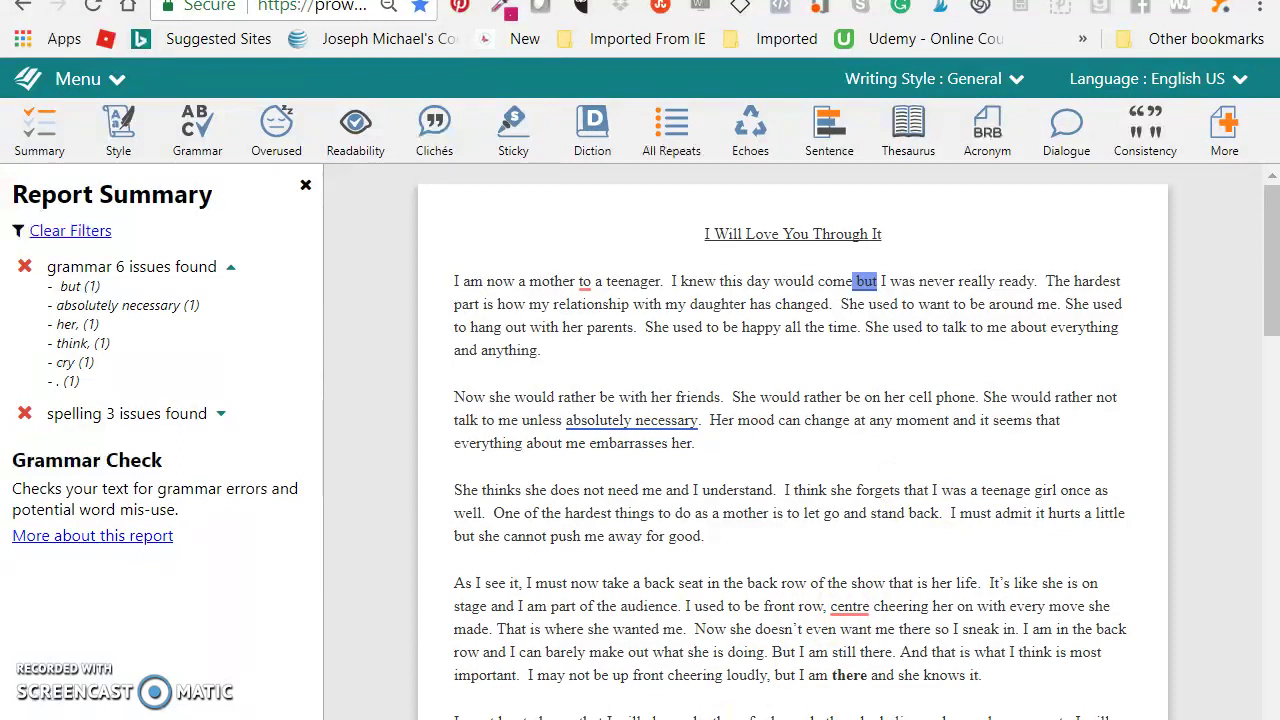
{"action": "mouse_move", "coordinate": [865, 281]}
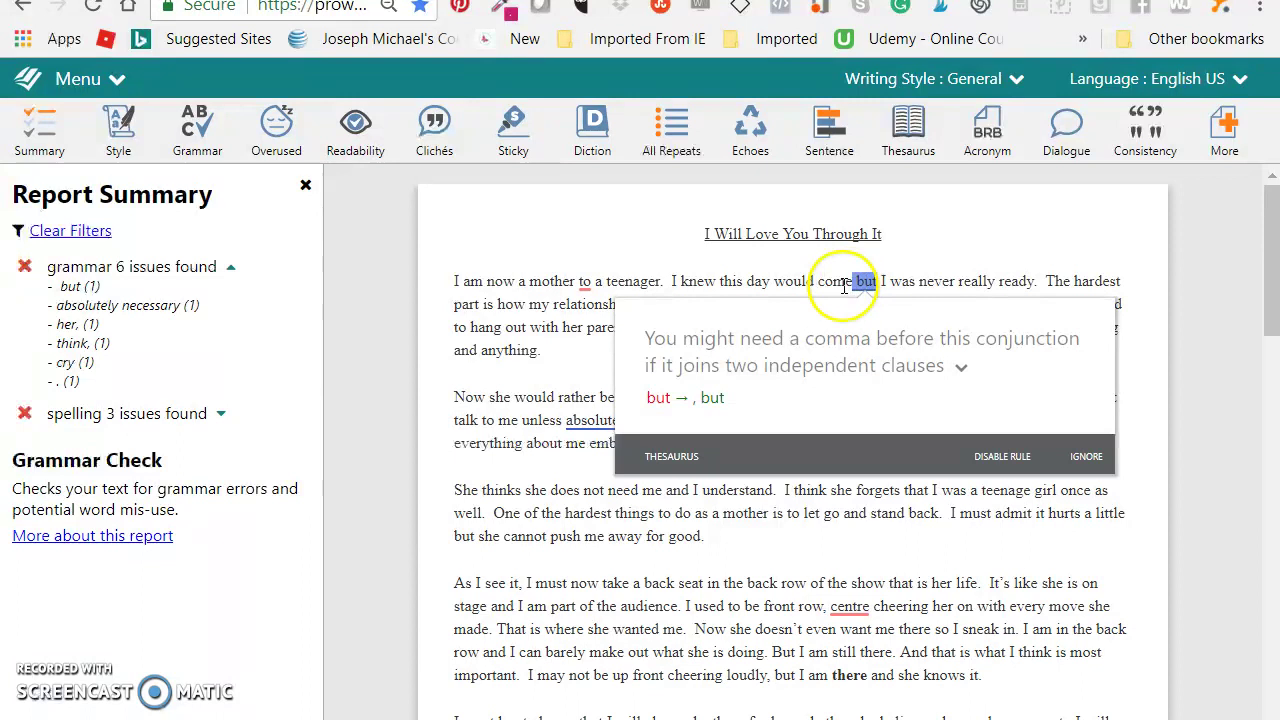
{"action": "left_click", "coordinate": [857, 284]}
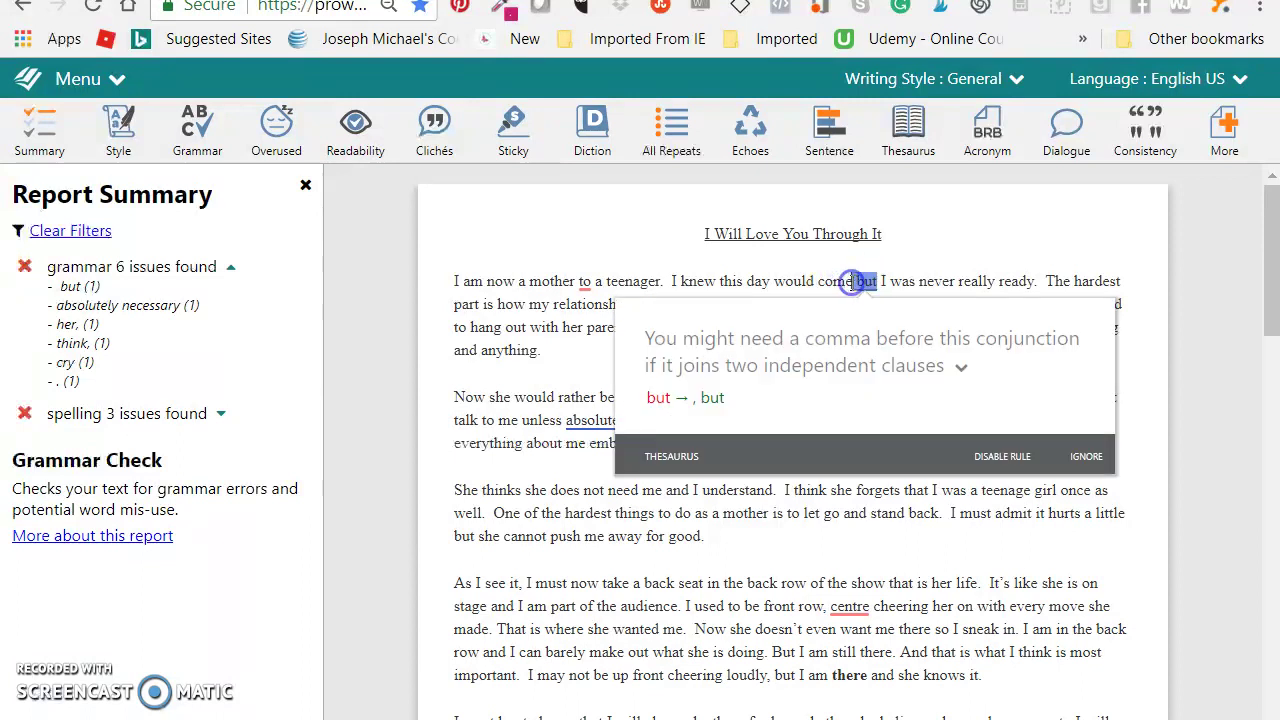
{"action": "left_click", "coordinate": [868, 281]}
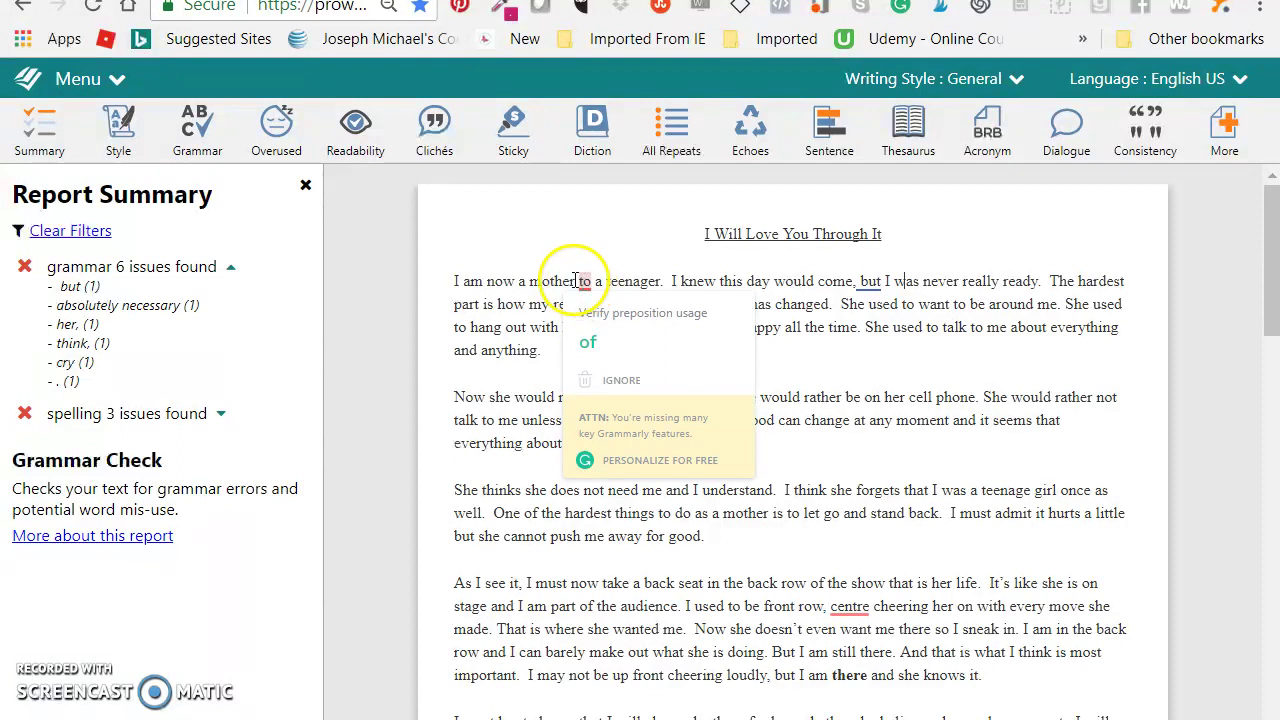
Change the opening to 'the mother of a teenager', replacing 'a' and 'to'.
{"action": "left_click", "coordinate": [521, 281]}
{"action": "key", "text": "BackSpace"}
{"action": "type", "text": "the"}
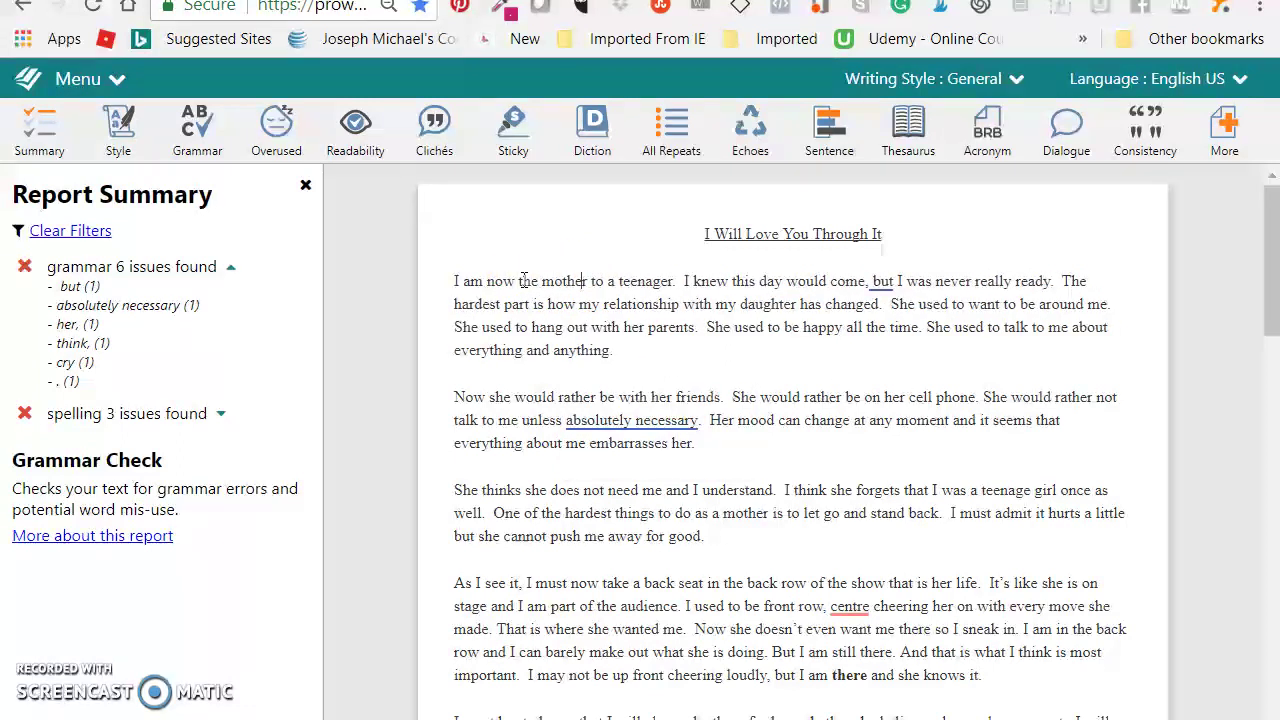
{"action": "key", "text": "Right"}
{"action": "key", "text": "Right"}
{"action": "key", "text": "Right"}
{"action": "key", "text": "Right"}
{"action": "key", "text": "Right"}
{"action": "key", "text": "BackSpace"}
{"action": "key", "text": "BackSpace"}
{"action": "type", "text": "of"}
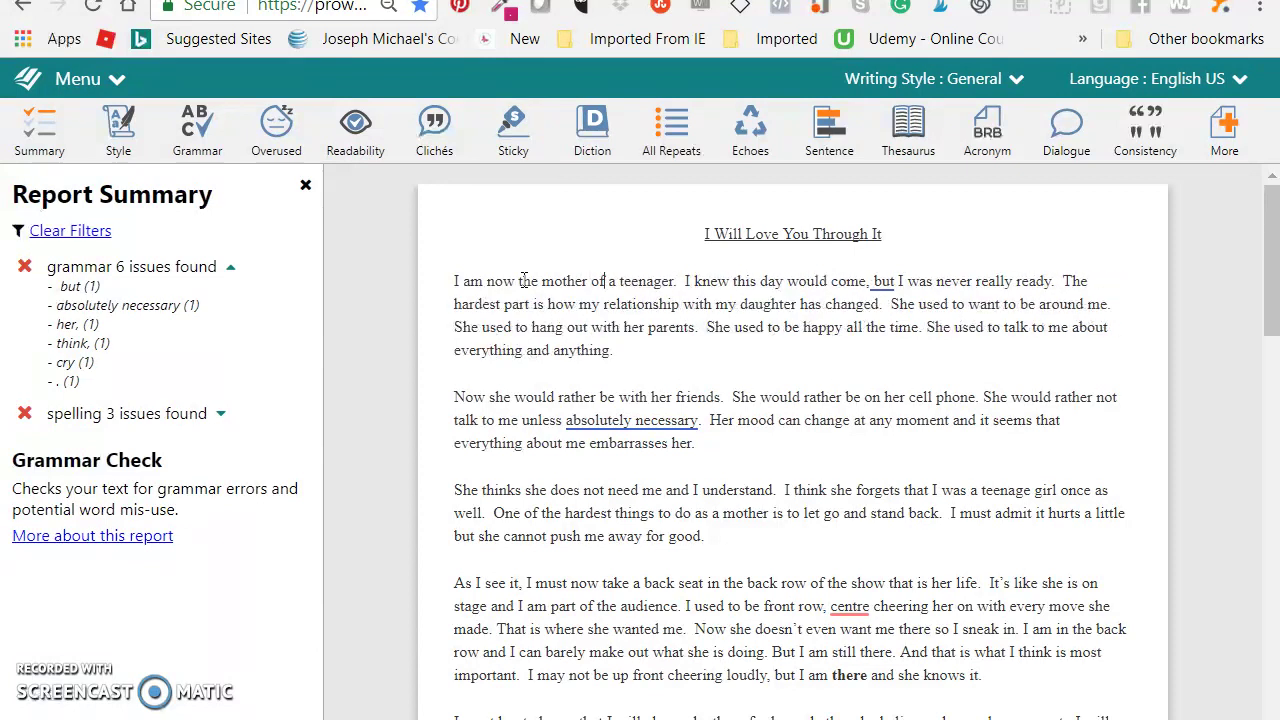
Review the 'absolutely necessary' suggestion card, leaving the phrase unchanged.
{"action": "left_click", "coordinate": [645, 426]}
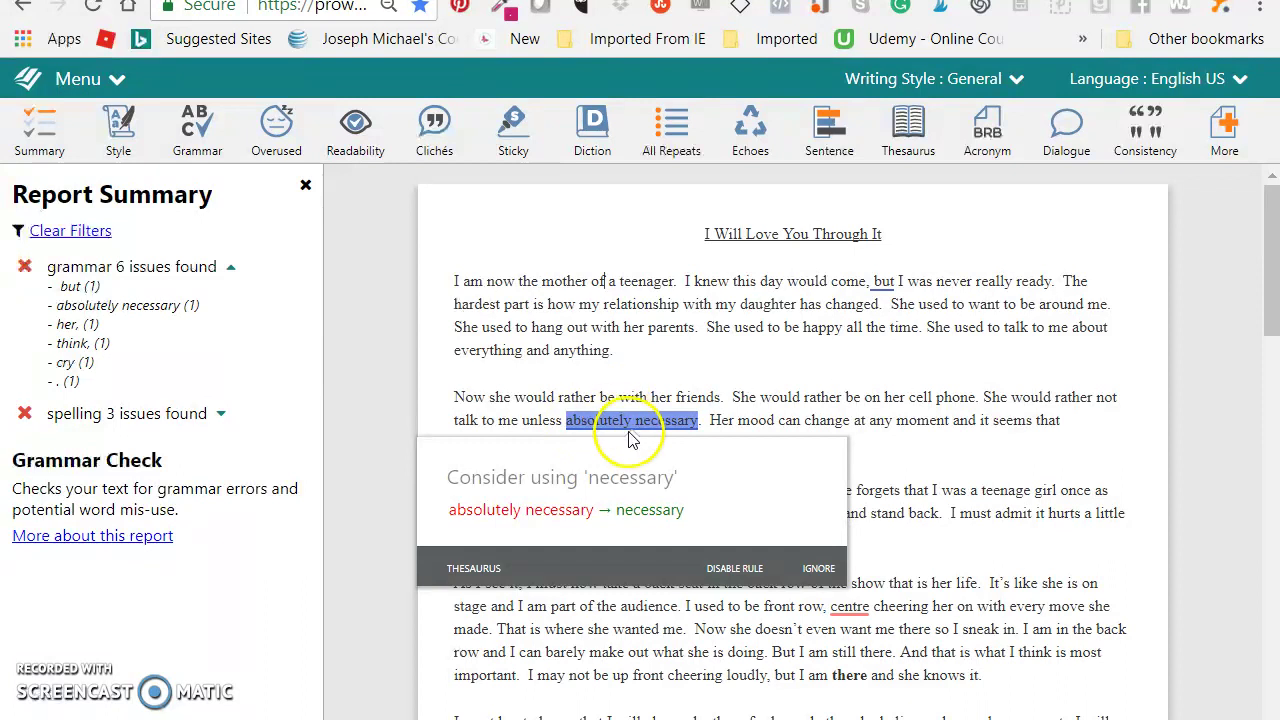
{"action": "left_click", "coordinate": [900, 424]}
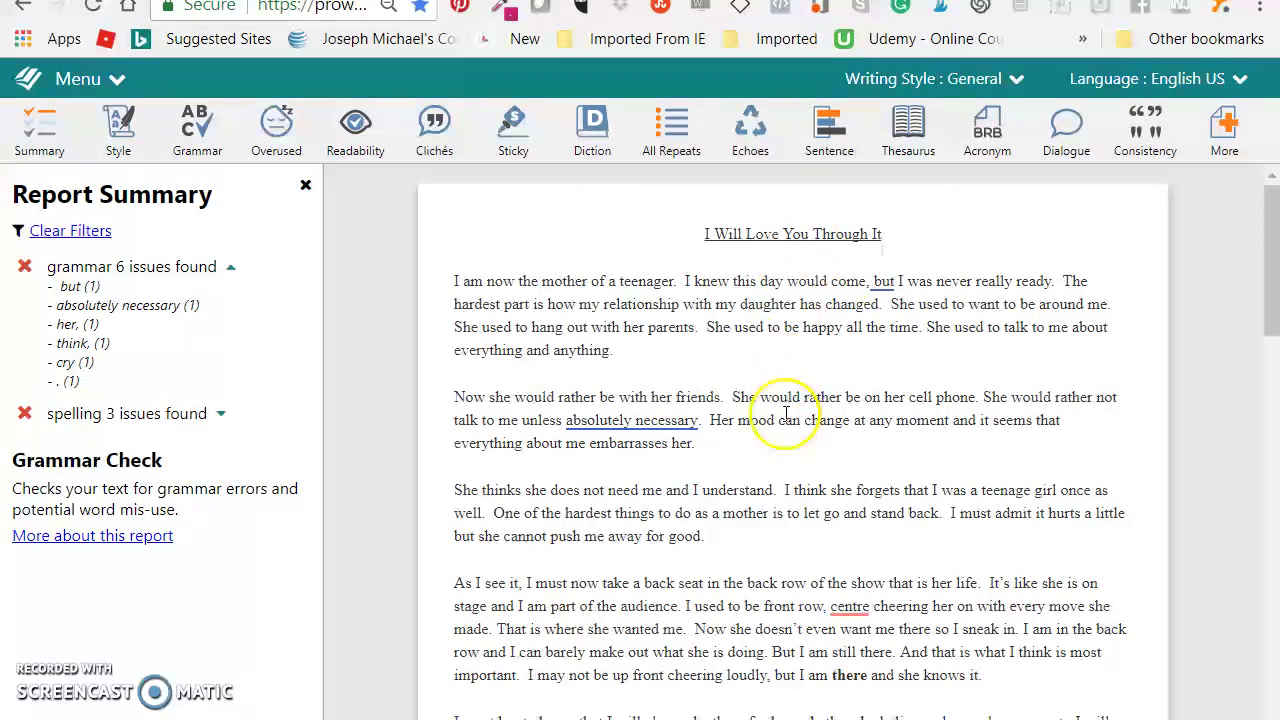
{"action": "left_click", "coordinate": [669, 430]}
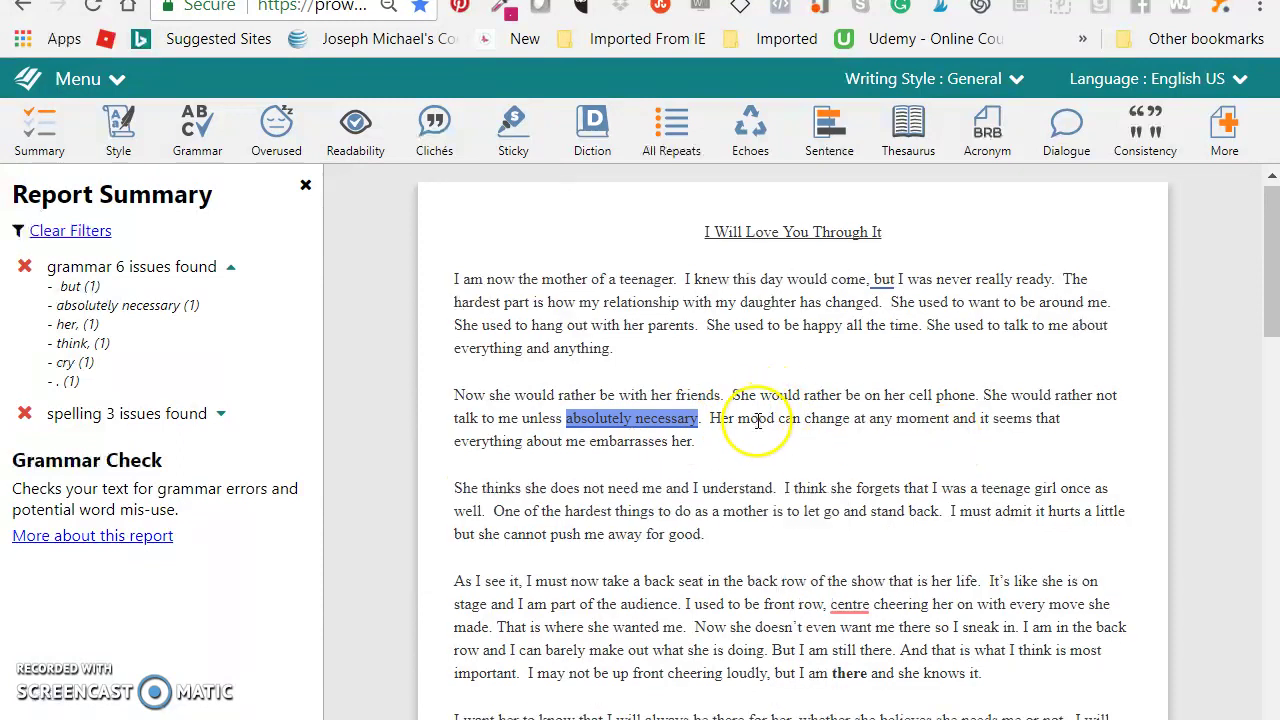
Replace the spelling 'centre' with 'center'.
{"action": "scroll", "coordinate": [752, 423], "scroll_direction": "down", "scroll_amount": 3}
{"action": "left_click", "coordinate": [848, 357]}
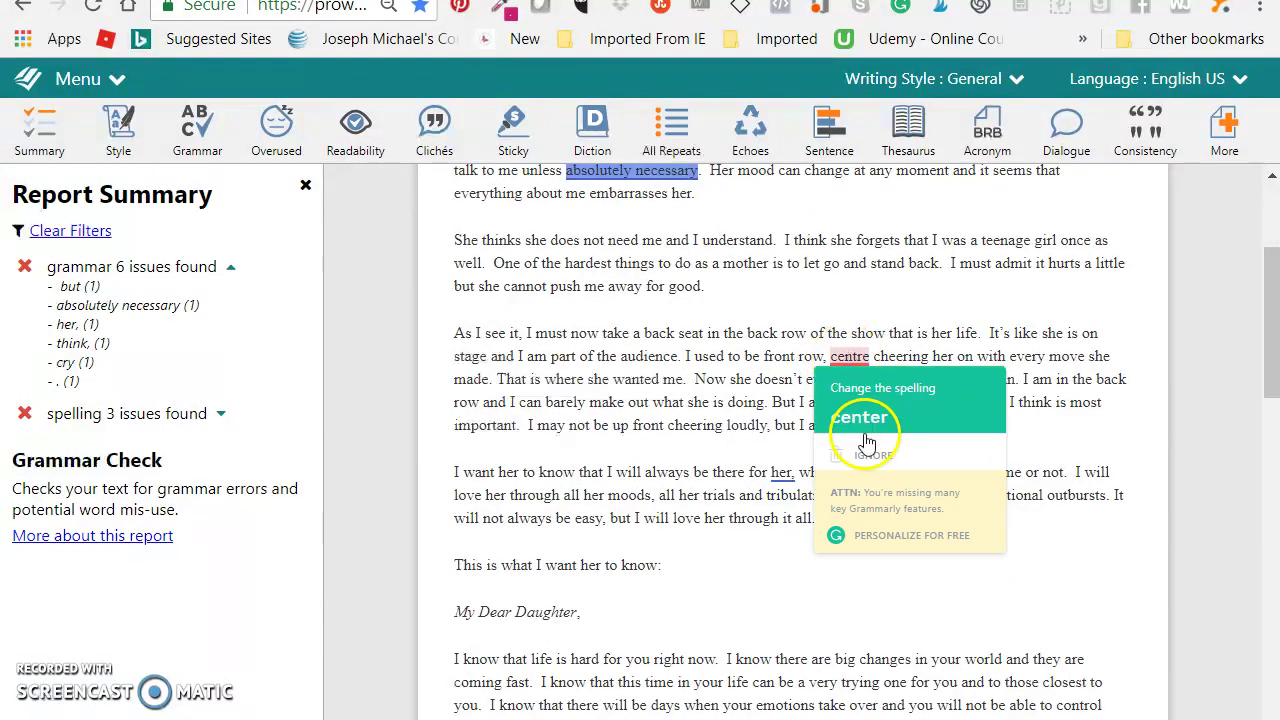
{"action": "left_click", "coordinate": [860, 418]}
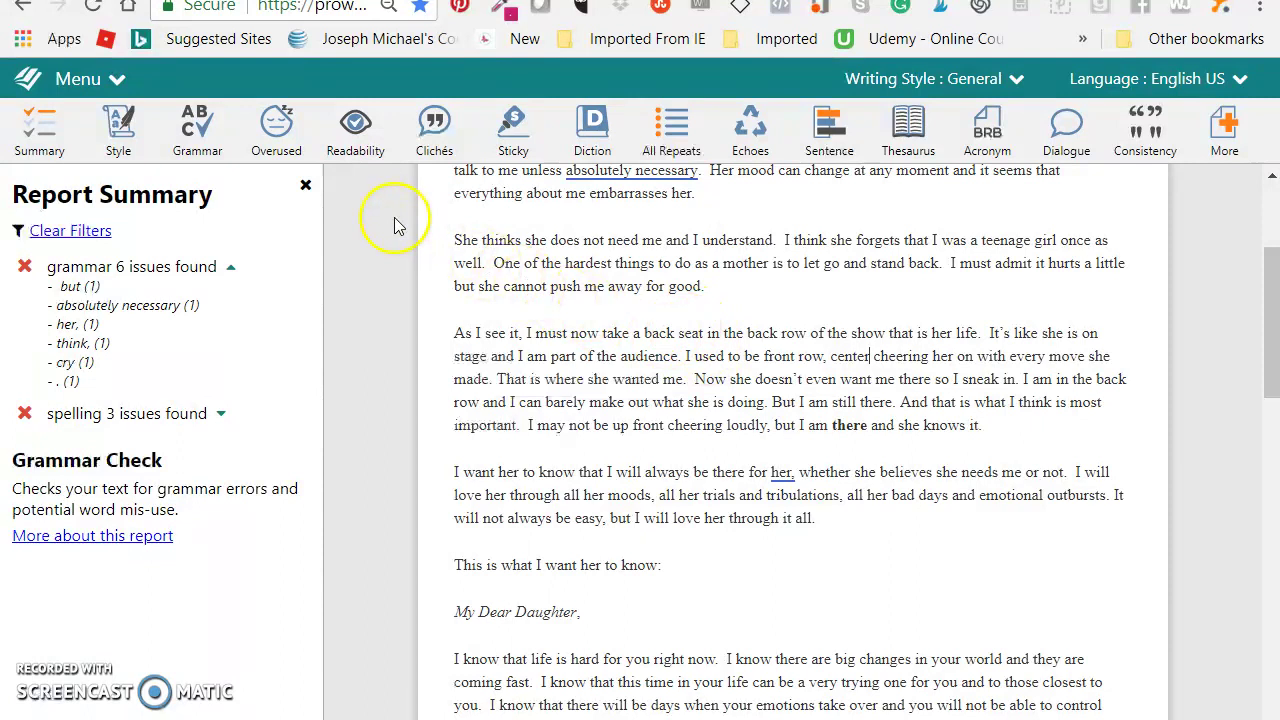
From the spelling issues, change 'judgement' to 'judgment' and leave 'choosing' unchanged.
{"action": "left_click", "coordinate": [218, 416]}
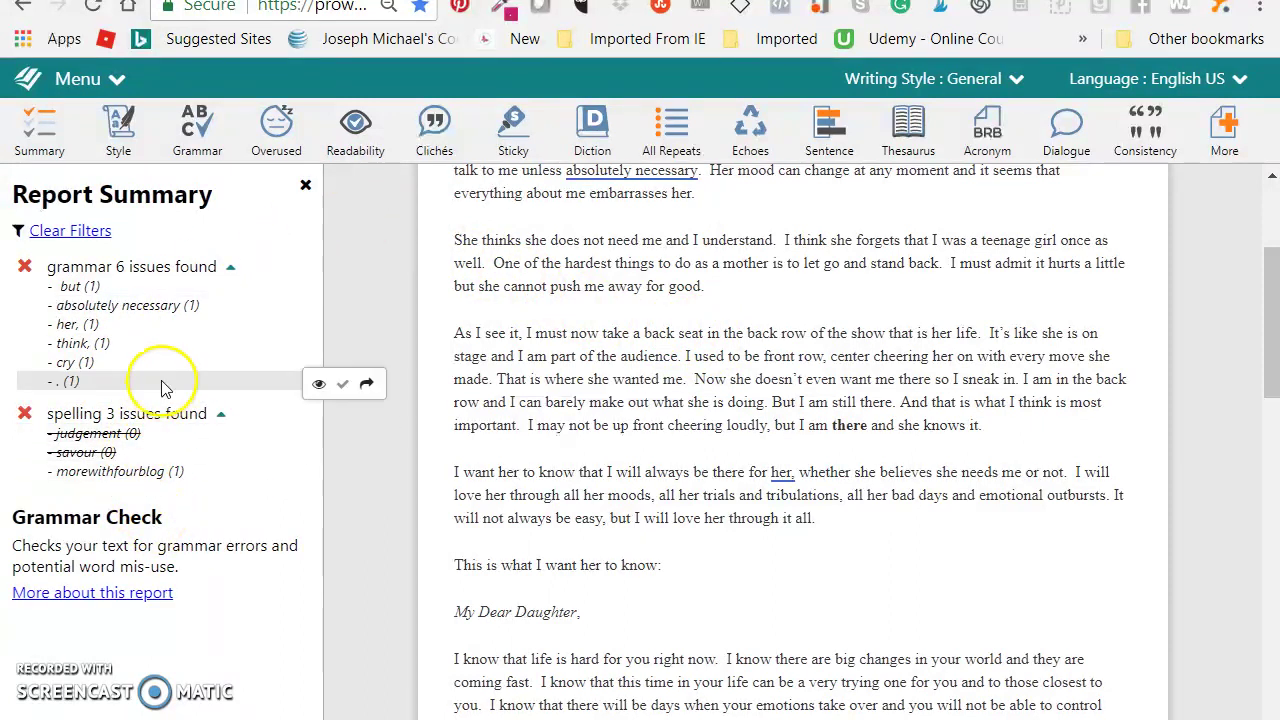
{"action": "scroll", "coordinate": [857, 497], "scroll_direction": "down", "scroll_amount": 5}
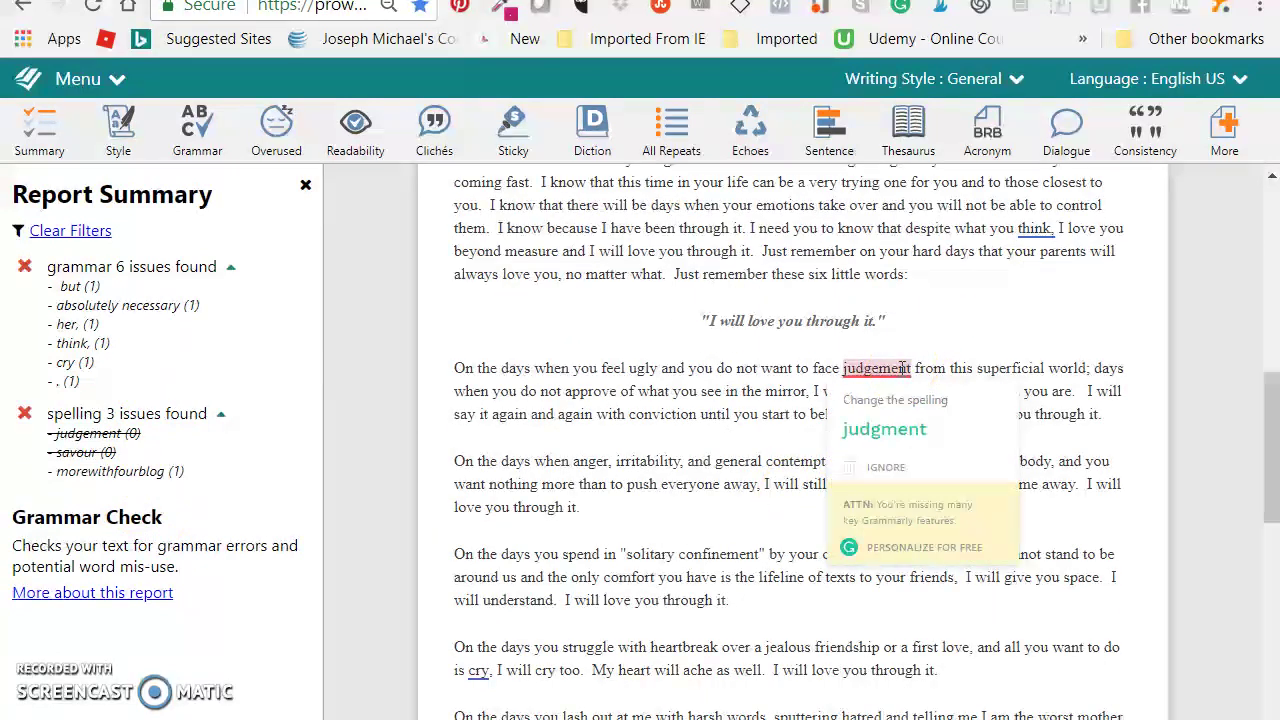
{"action": "left_click", "coordinate": [900, 368]}
{"action": "left_click", "coordinate": [885, 428]}
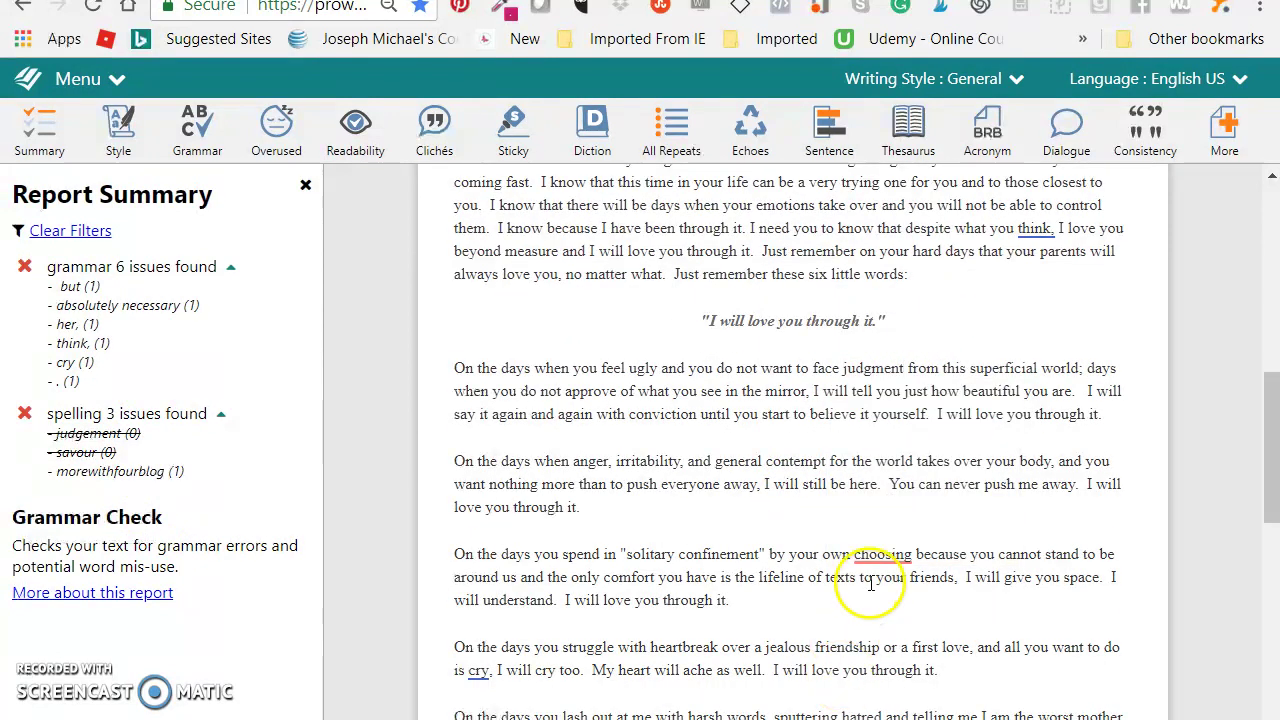
{"action": "mouse_move", "coordinate": [880, 550]}
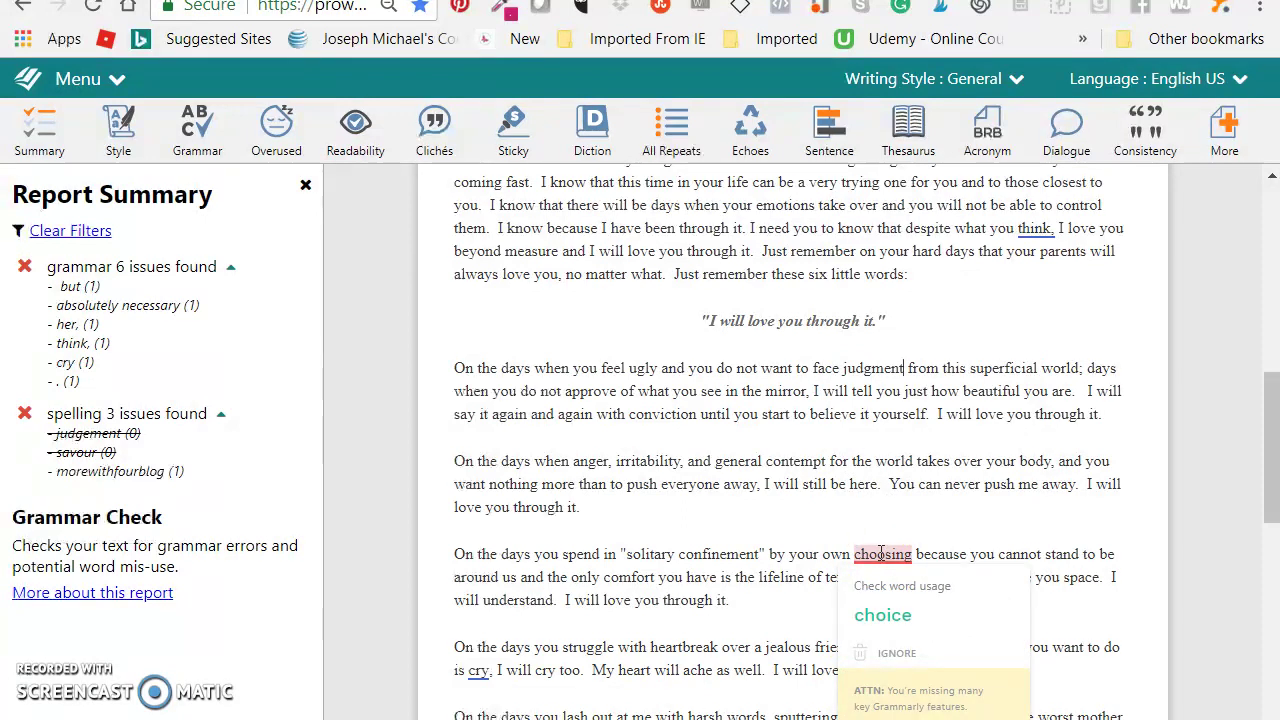
{"action": "left_click", "coordinate": [872, 592]}
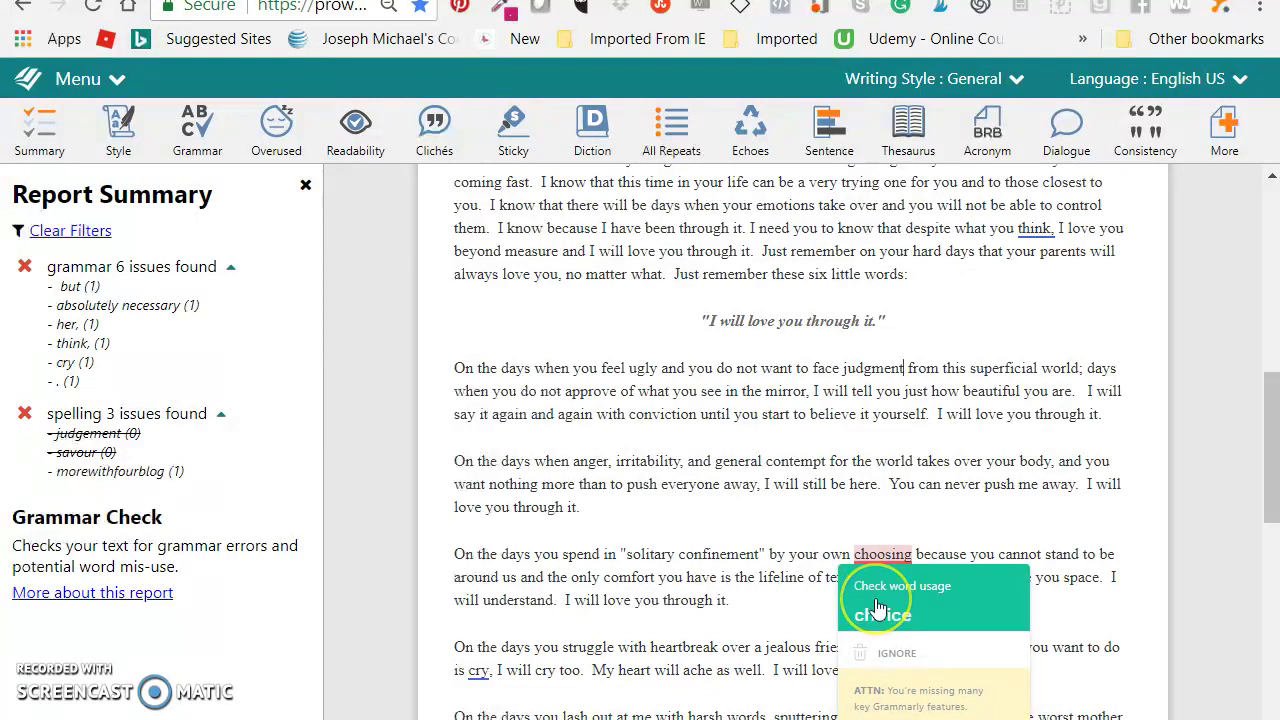
{"action": "left_click", "coordinate": [876, 606]}
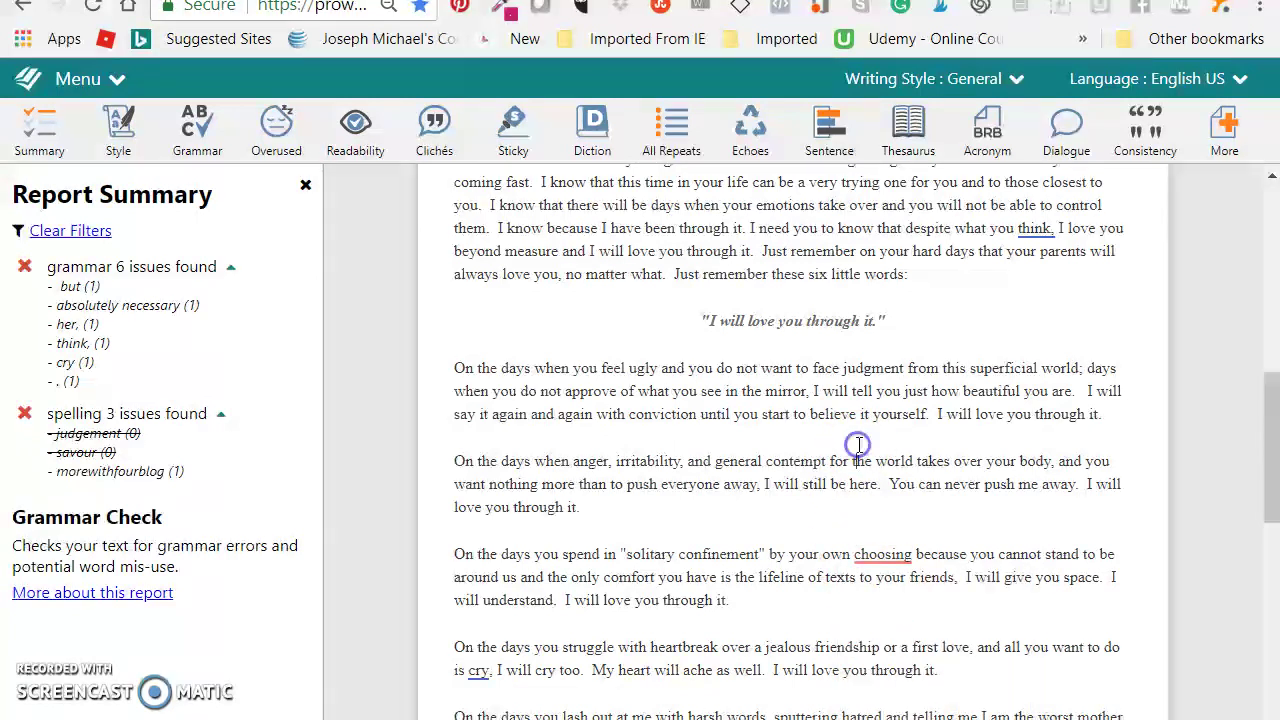
{"action": "scroll", "coordinate": [868, 470], "scroll_direction": "up", "scroll_amount": 5}
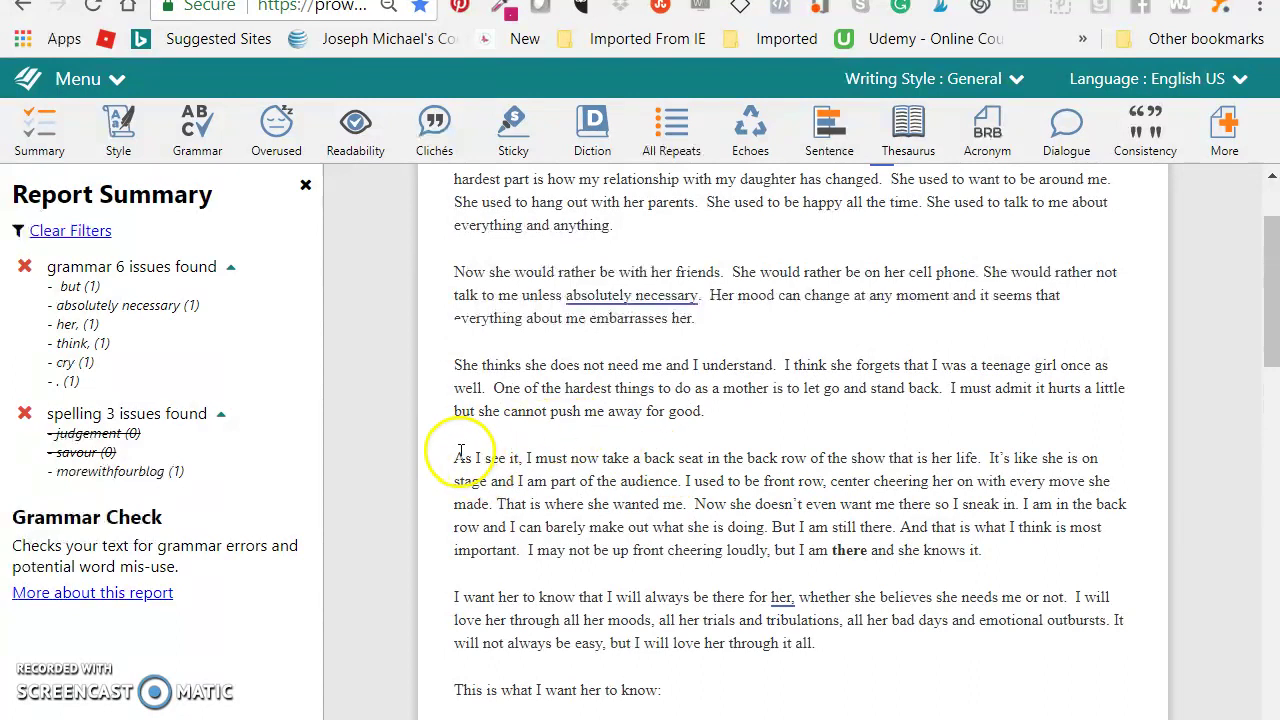
Remove the unnecessary comma after 'her' in the back-row paragraph.
{"action": "left_click_drag", "start_coordinate": [458, 458], "coordinate": [645, 458]}
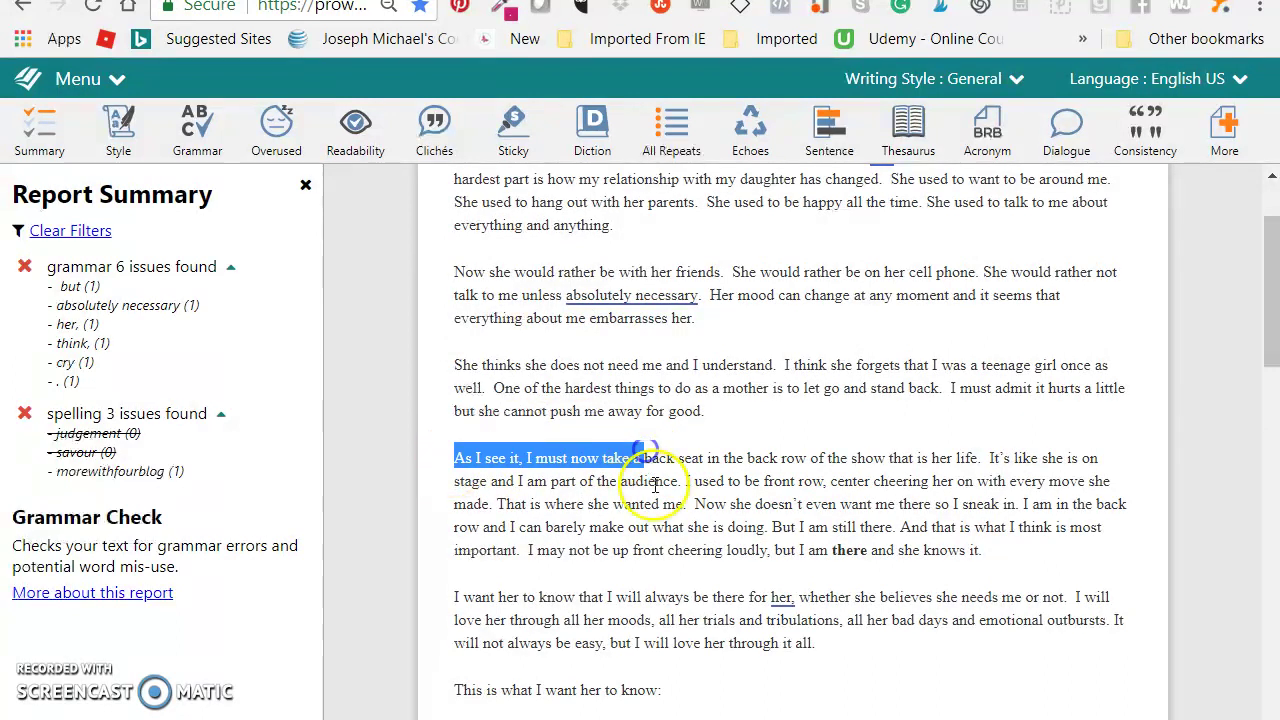
{"action": "left_click", "coordinate": [655, 484]}
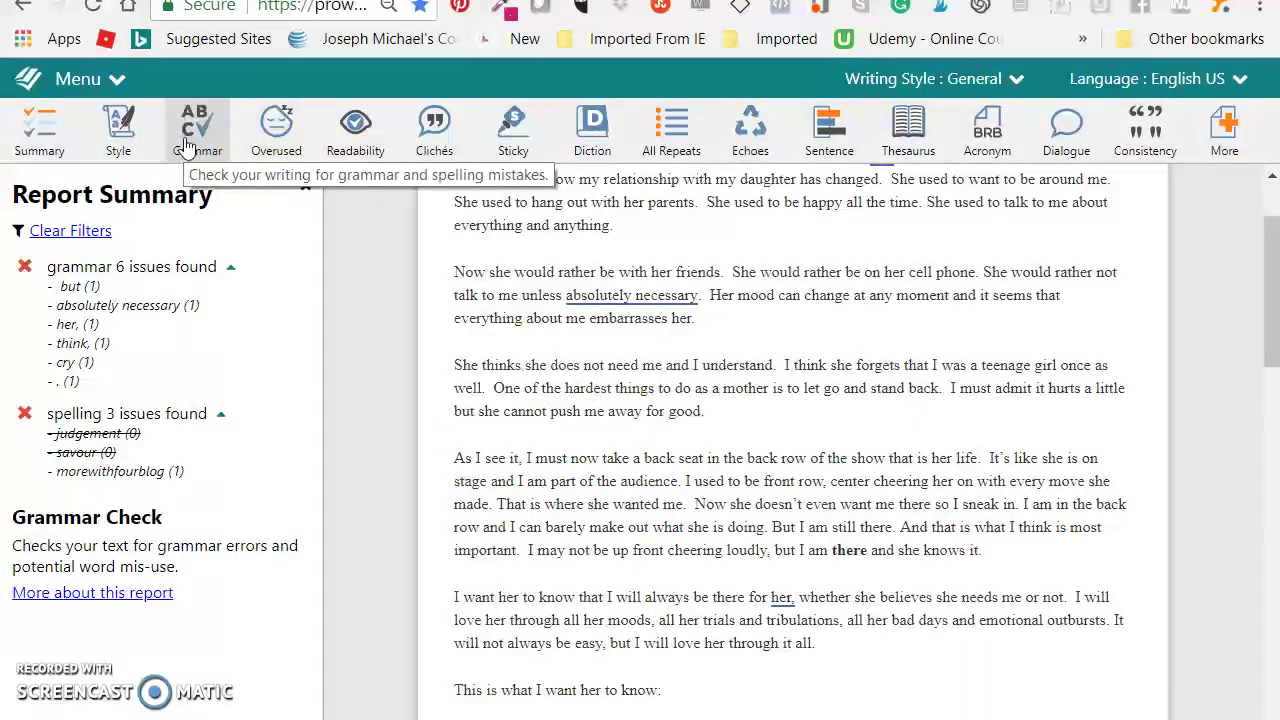
{"action": "left_click", "coordinate": [783, 597]}
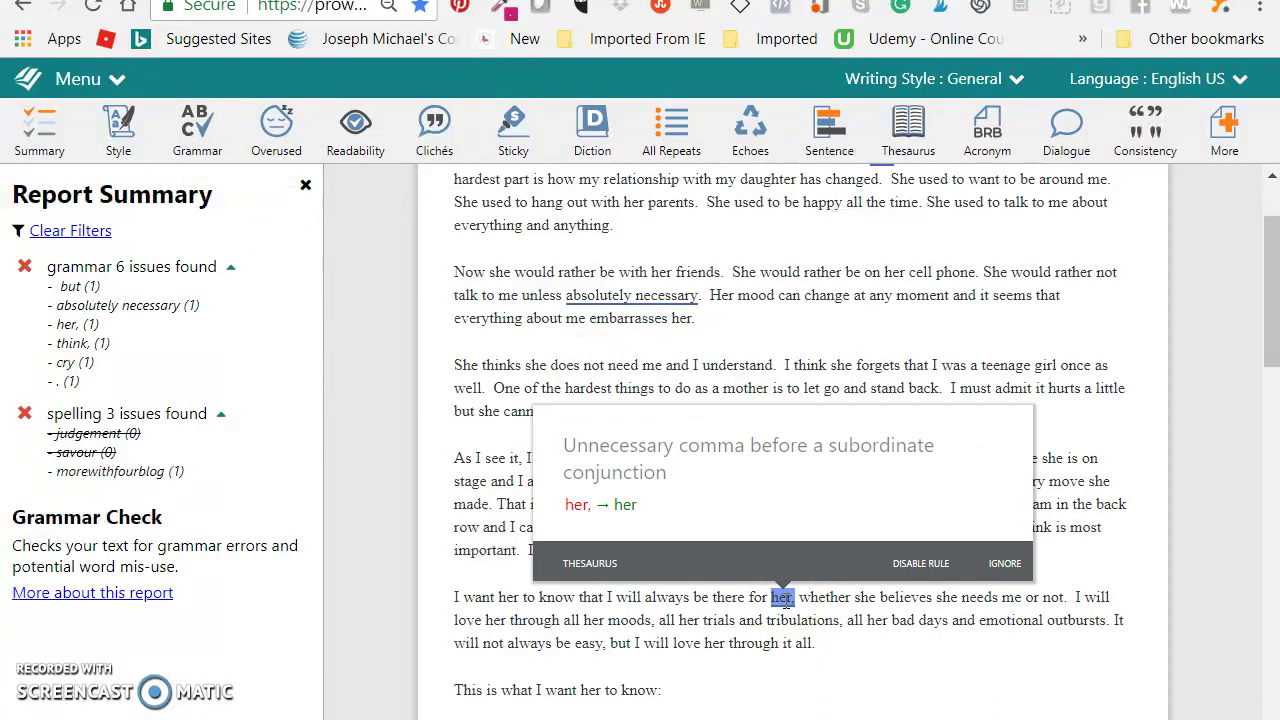
{"action": "left_click", "coordinate": [782, 603]}
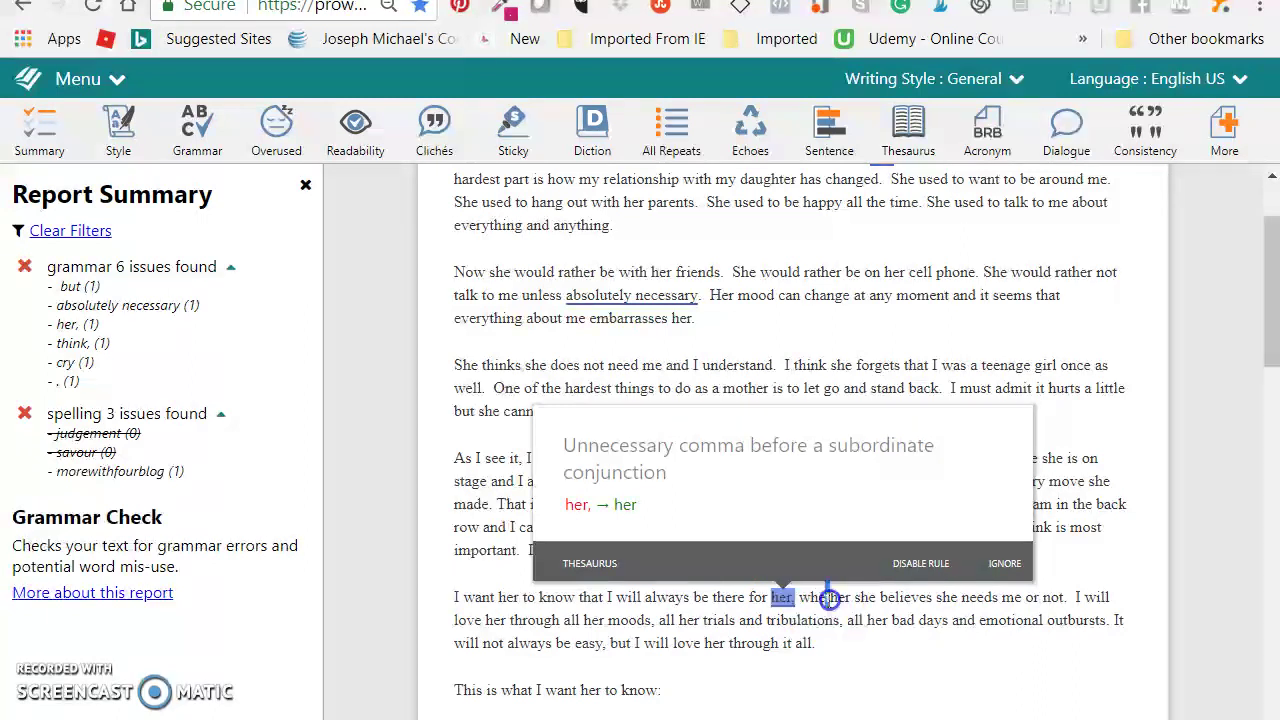
{"action": "left_click", "coordinate": [827, 598]}
{"action": "left_click", "coordinate": [788, 599]}
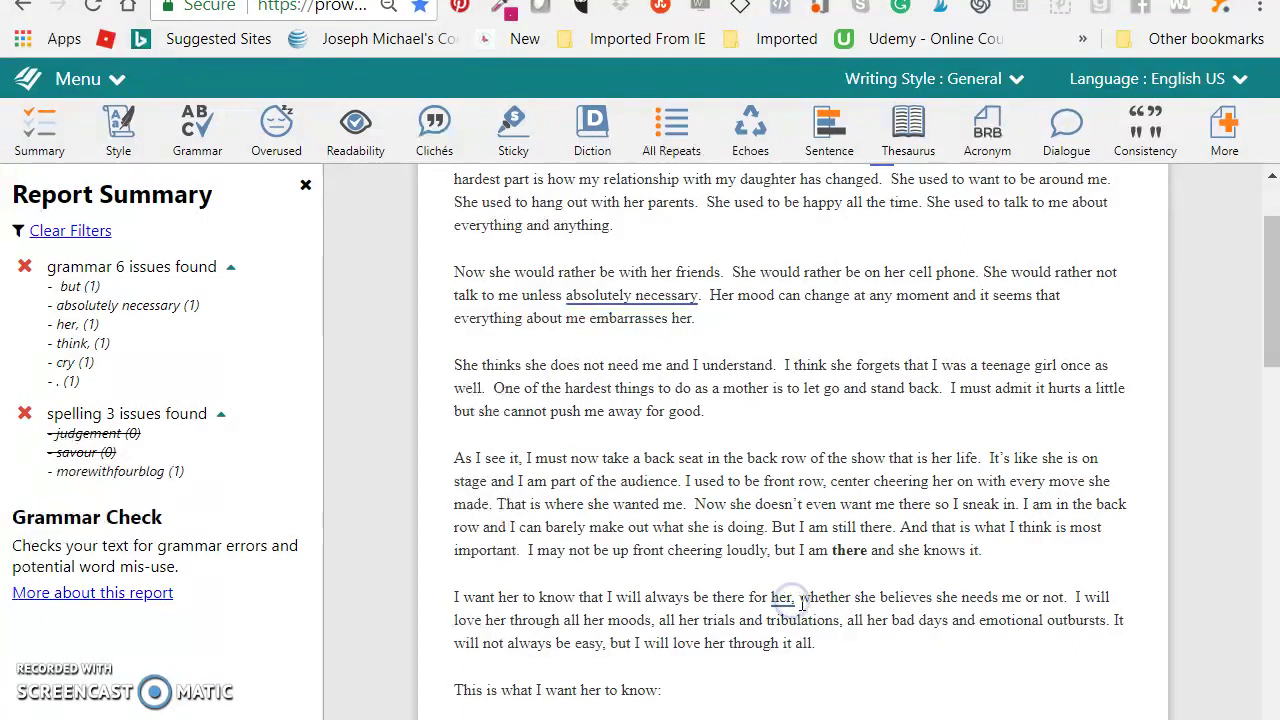
Ignore the suggested comma before 'but' in the opening paragraph.
{"action": "scroll", "coordinate": [857, 557], "scroll_direction": "down", "scroll_amount": 3}
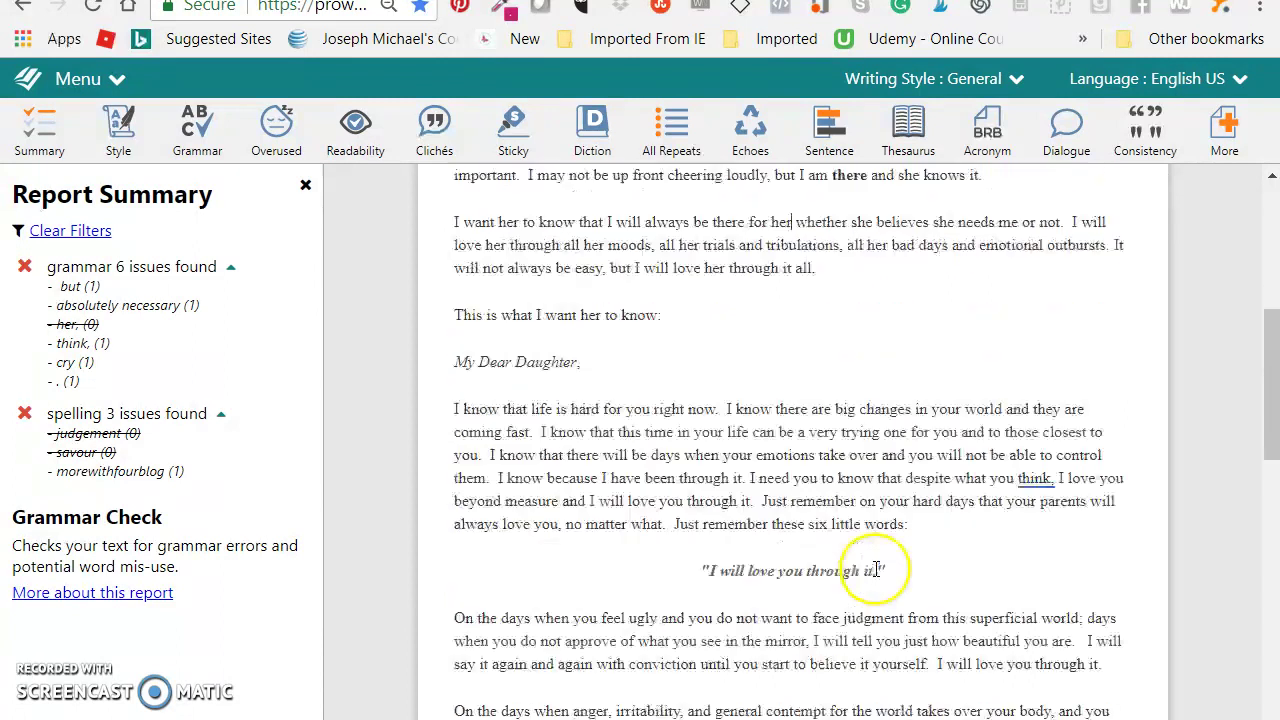
{"action": "scroll", "coordinate": [815, 447], "scroll_direction": "up", "scroll_amount": 3}
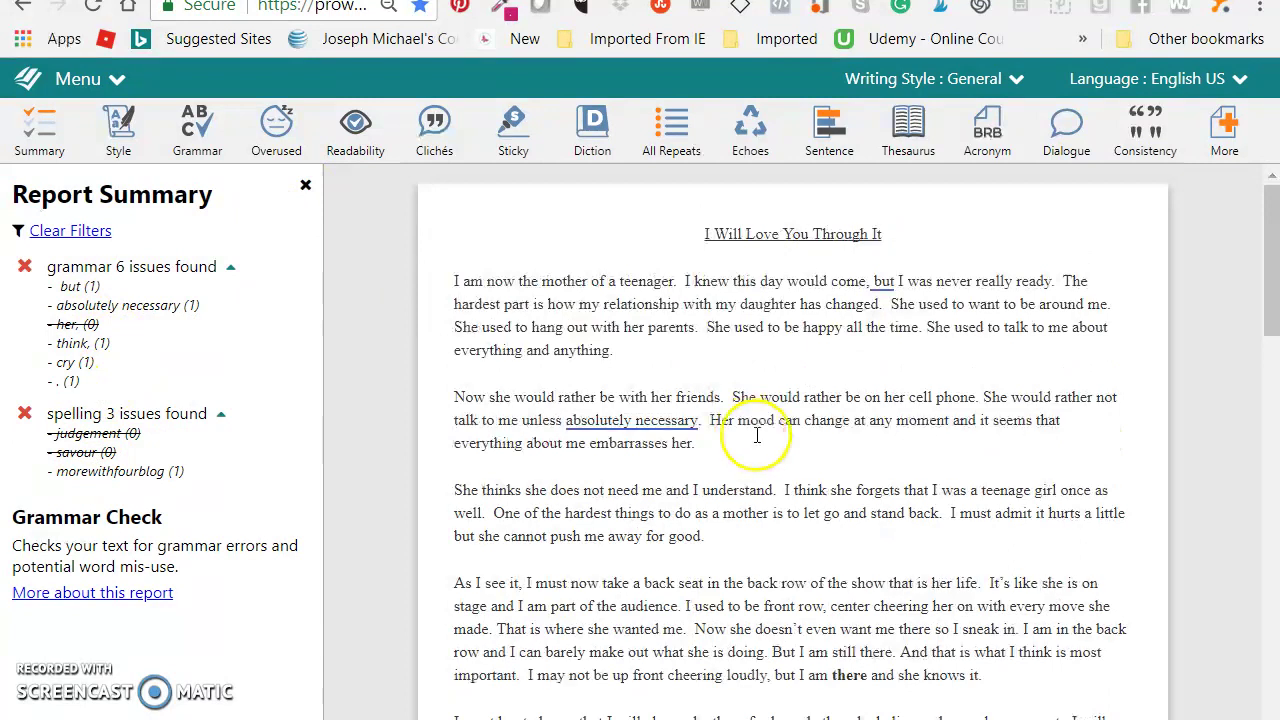
{"action": "scroll", "coordinate": [751, 431], "scroll_direction": "up", "scroll_amount": 2}
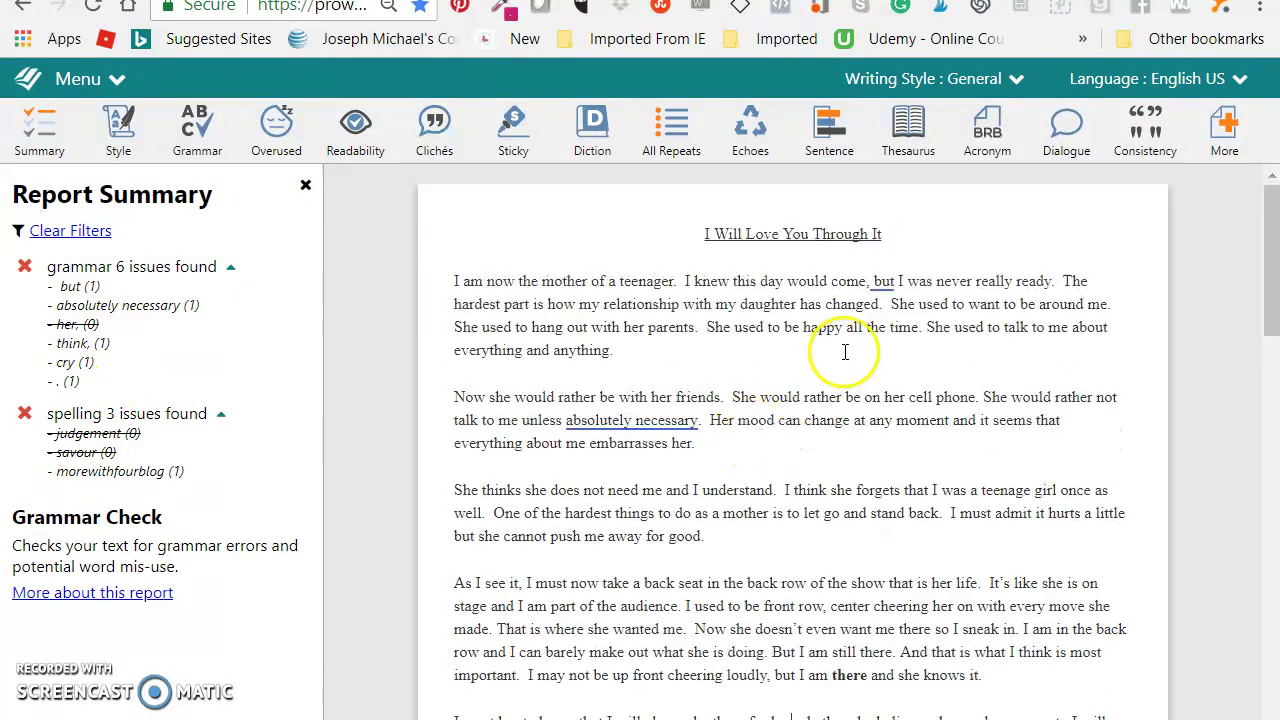
{"action": "left_click", "coordinate": [883, 281]}
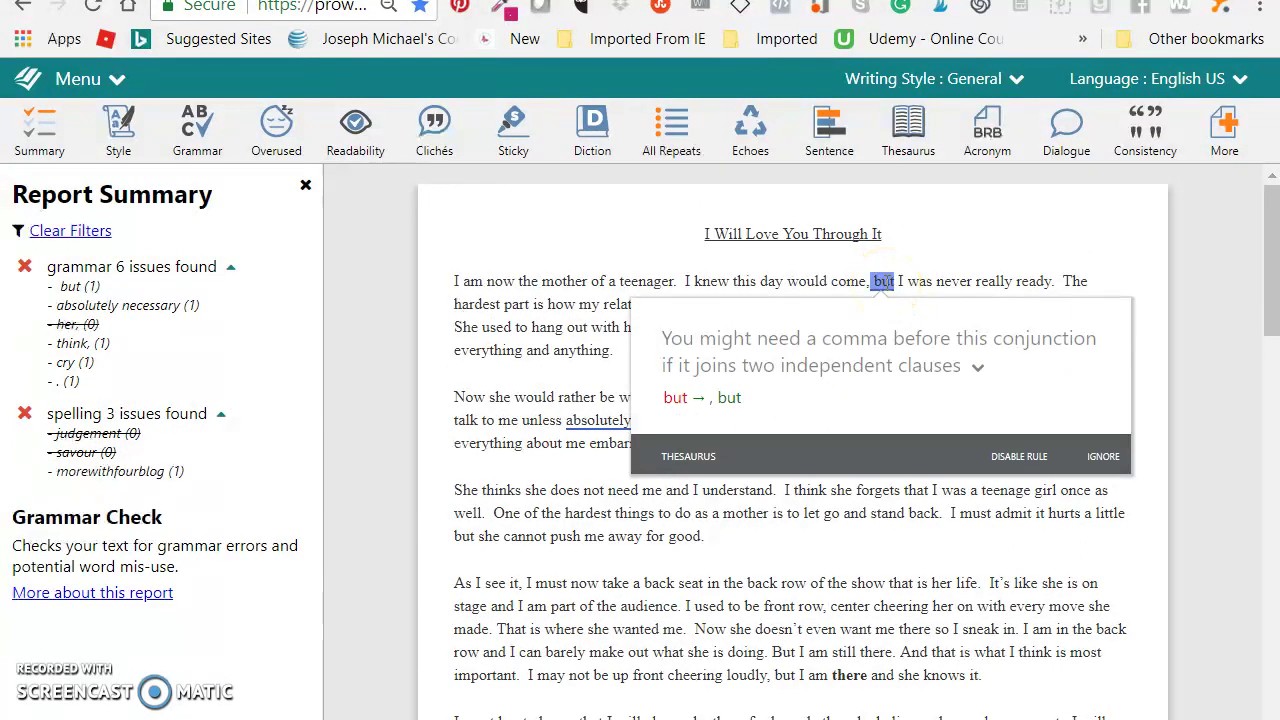
{"action": "left_click", "coordinate": [1103, 456]}
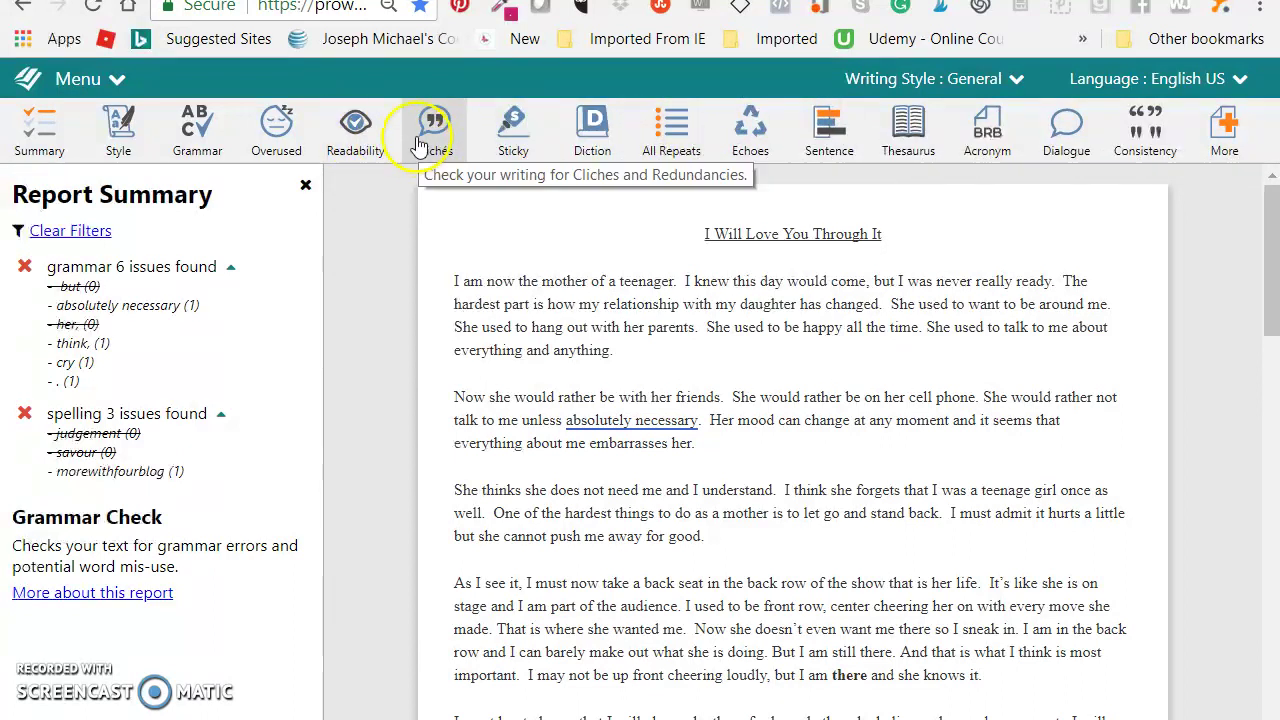
Run the readability report: easy to read, 3 min 46 sec reading time.
{"action": "left_click", "coordinate": [357, 138]}
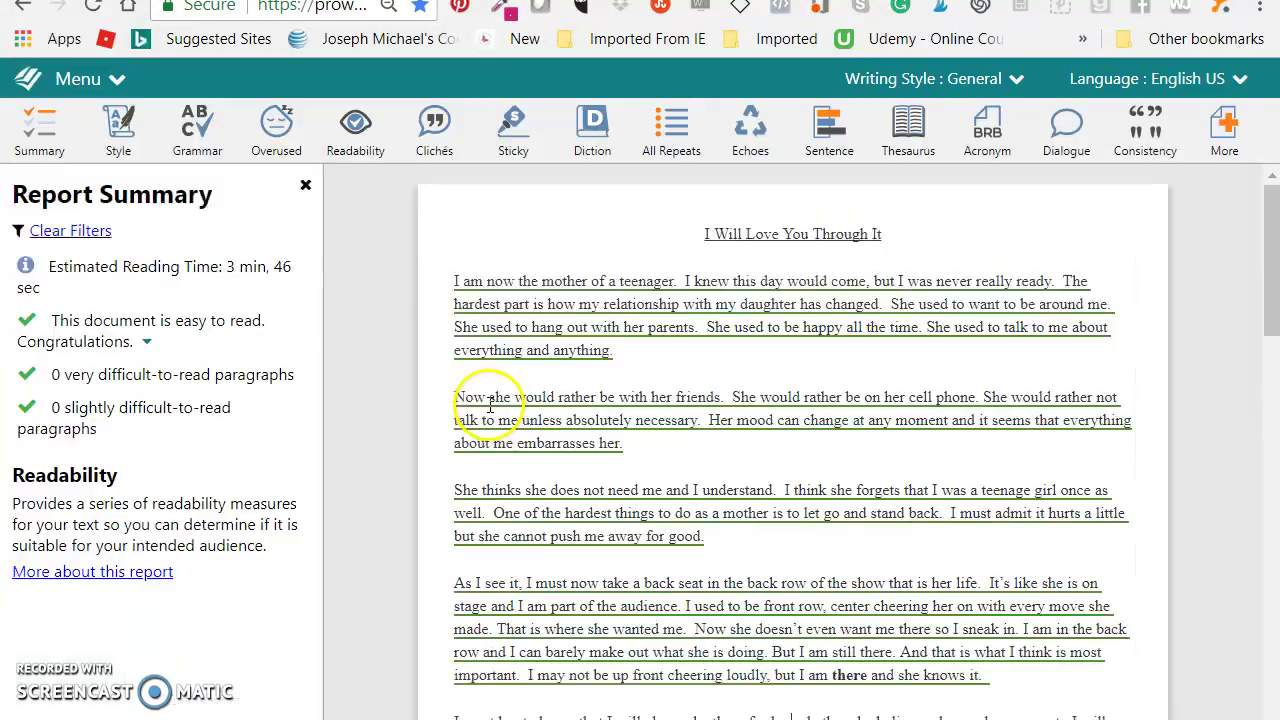
{"action": "mouse_move", "coordinate": [491, 408]}
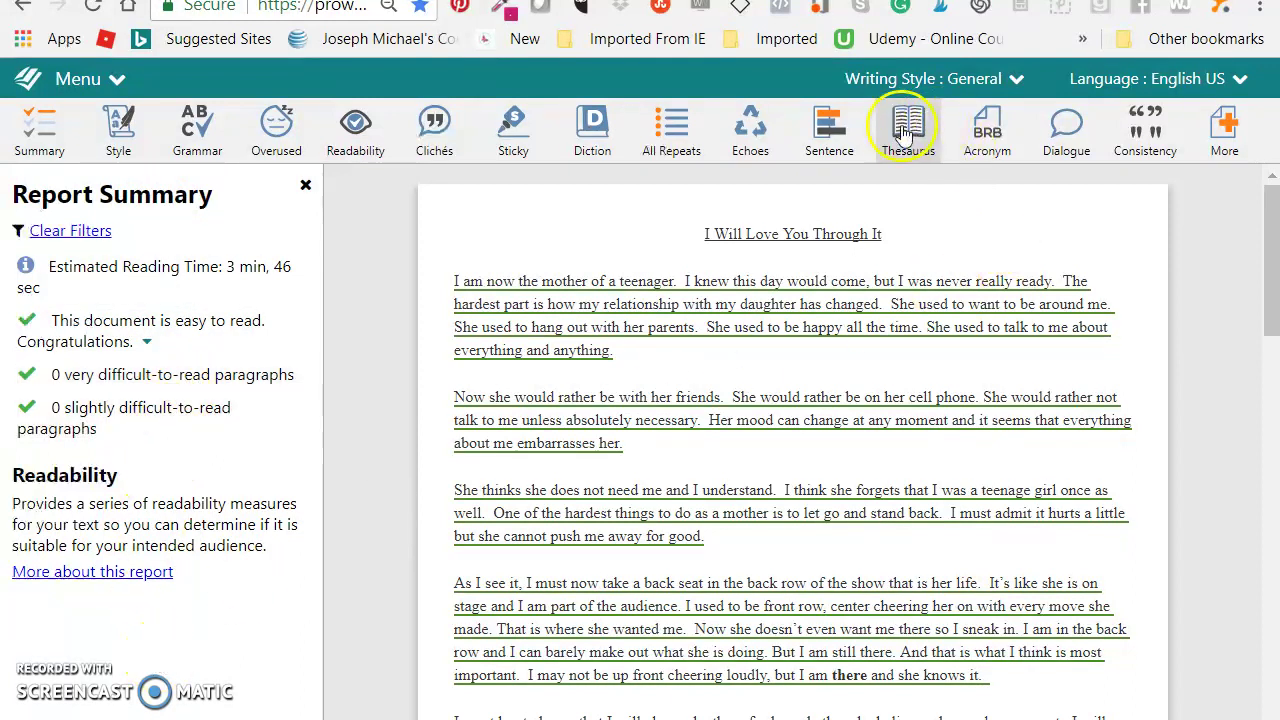
Run the overused-words check and split it/there into it (19), there (7), It (4).
{"action": "left_click", "coordinate": [279, 120]}
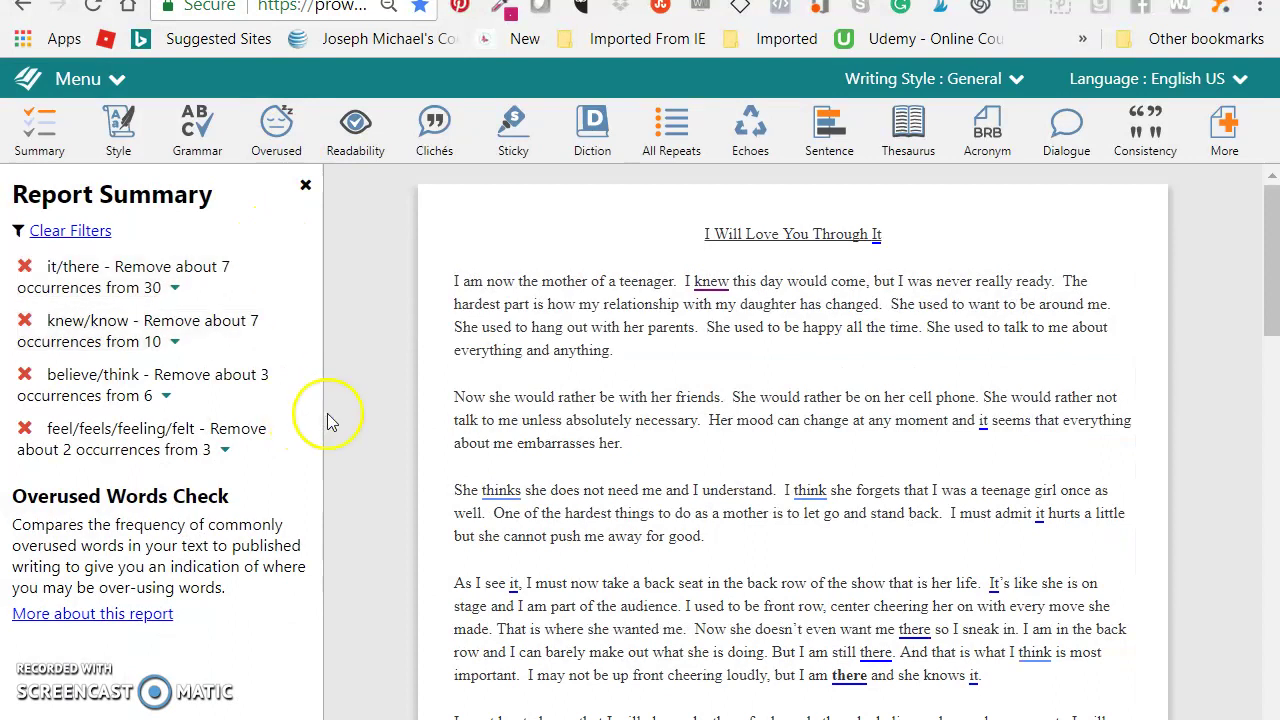
{"action": "scroll", "coordinate": [630, 381], "scroll_direction": "down", "scroll_amount": 1}
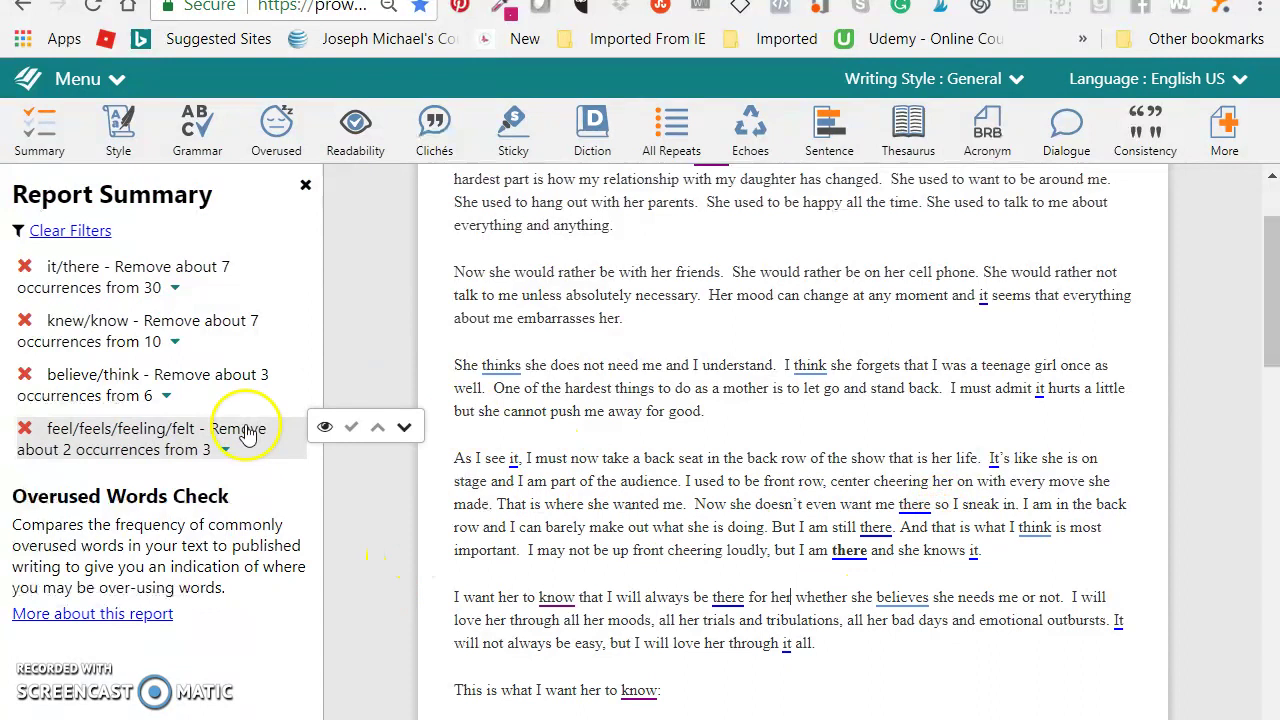
{"action": "left_click", "coordinate": [176, 289]}
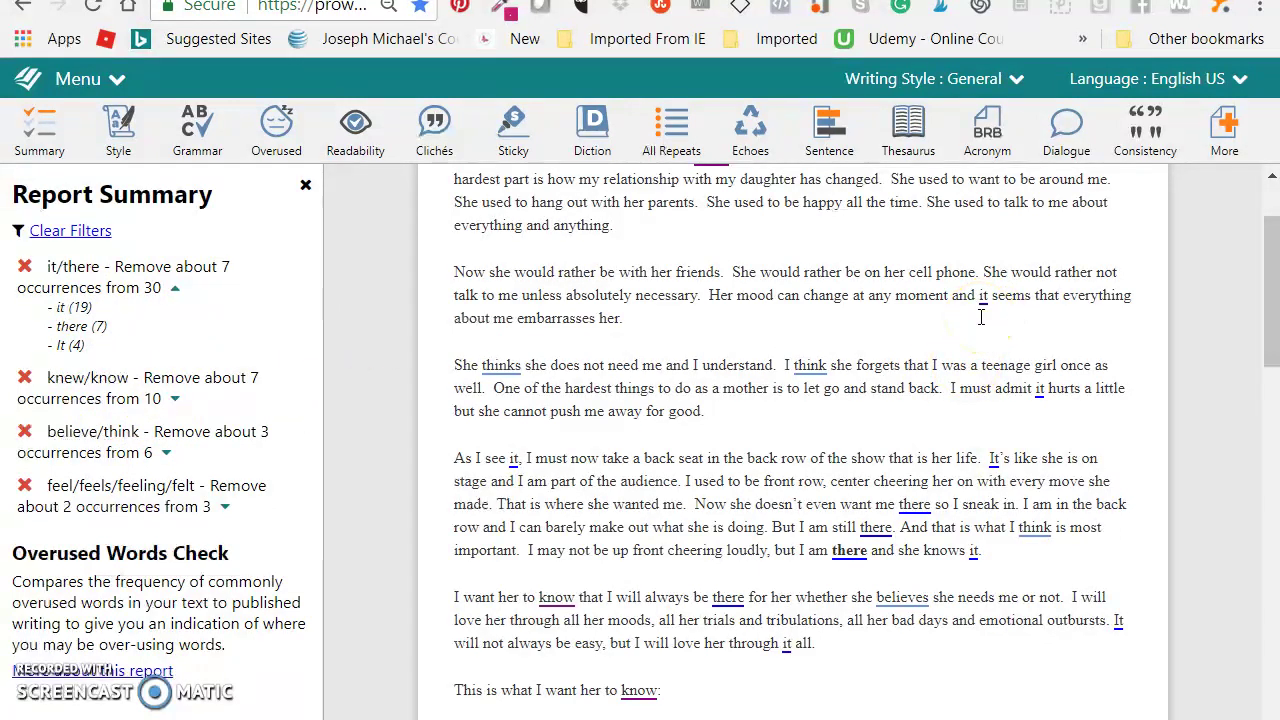
{"action": "scroll", "coordinate": [796, 376], "scroll_direction": "up", "scroll_amount": 2}
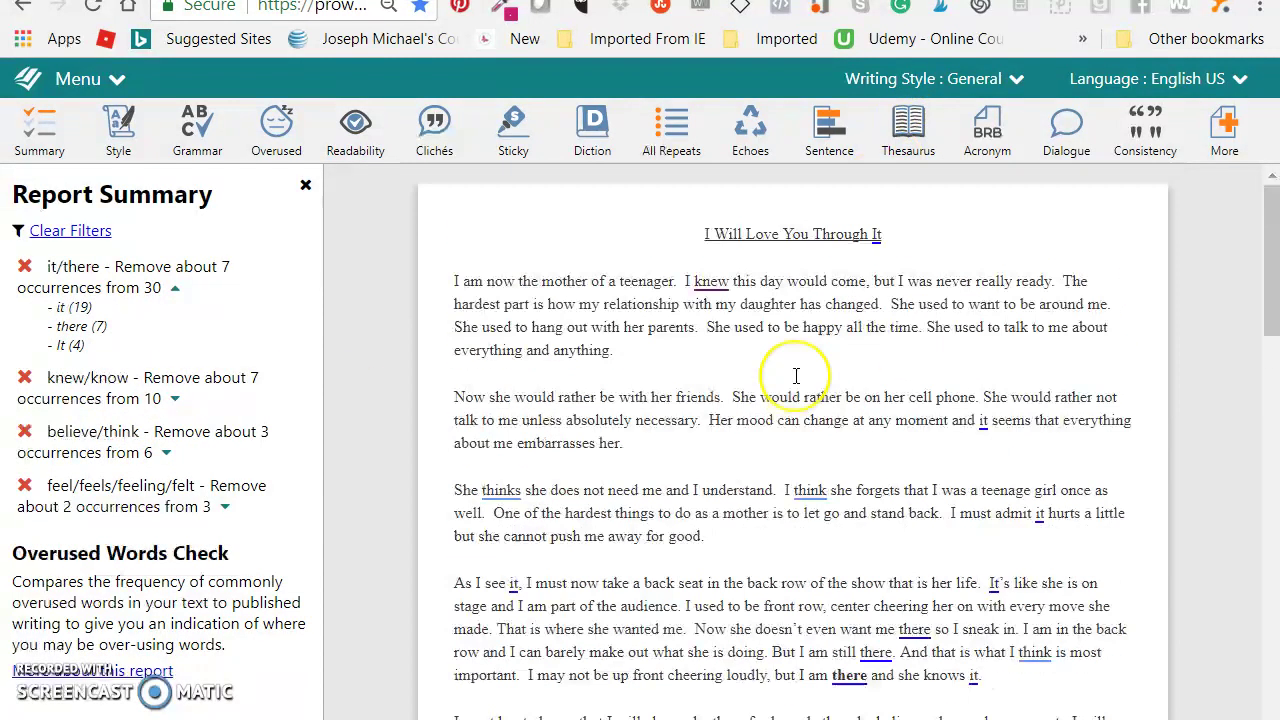
{"action": "scroll", "coordinate": [796, 376], "scroll_direction": "down", "scroll_amount": 2}
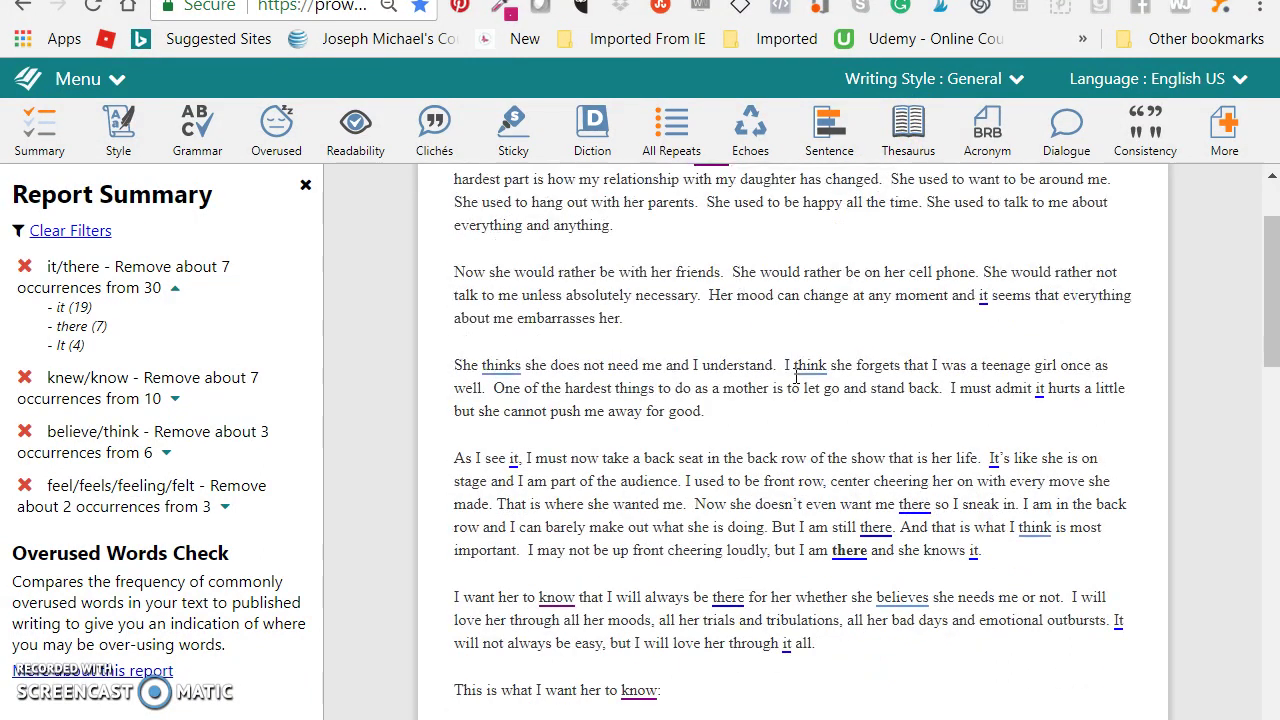
{"action": "scroll", "coordinate": [796, 376], "scroll_direction": "down", "scroll_amount": 2}
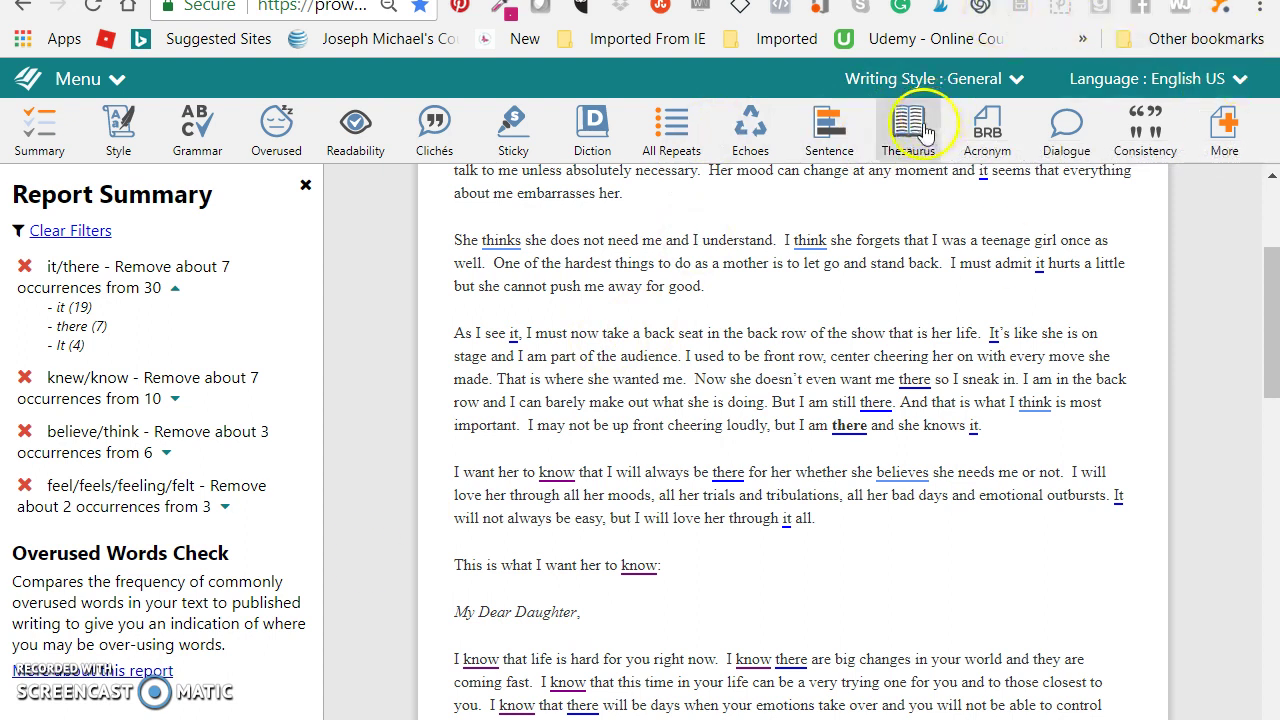
Run the thesaurus check and expand the list of repeated nouns.
{"action": "left_click", "coordinate": [920, 128]}
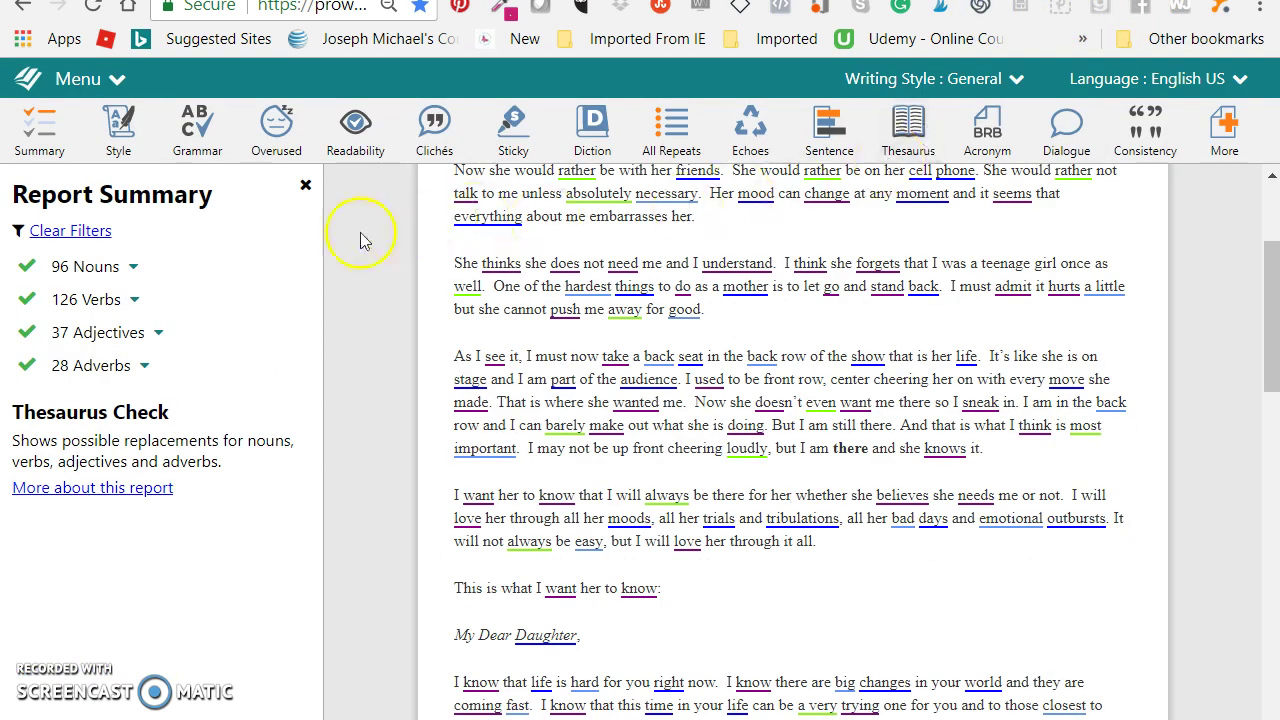
{"action": "left_click", "coordinate": [133, 266]}
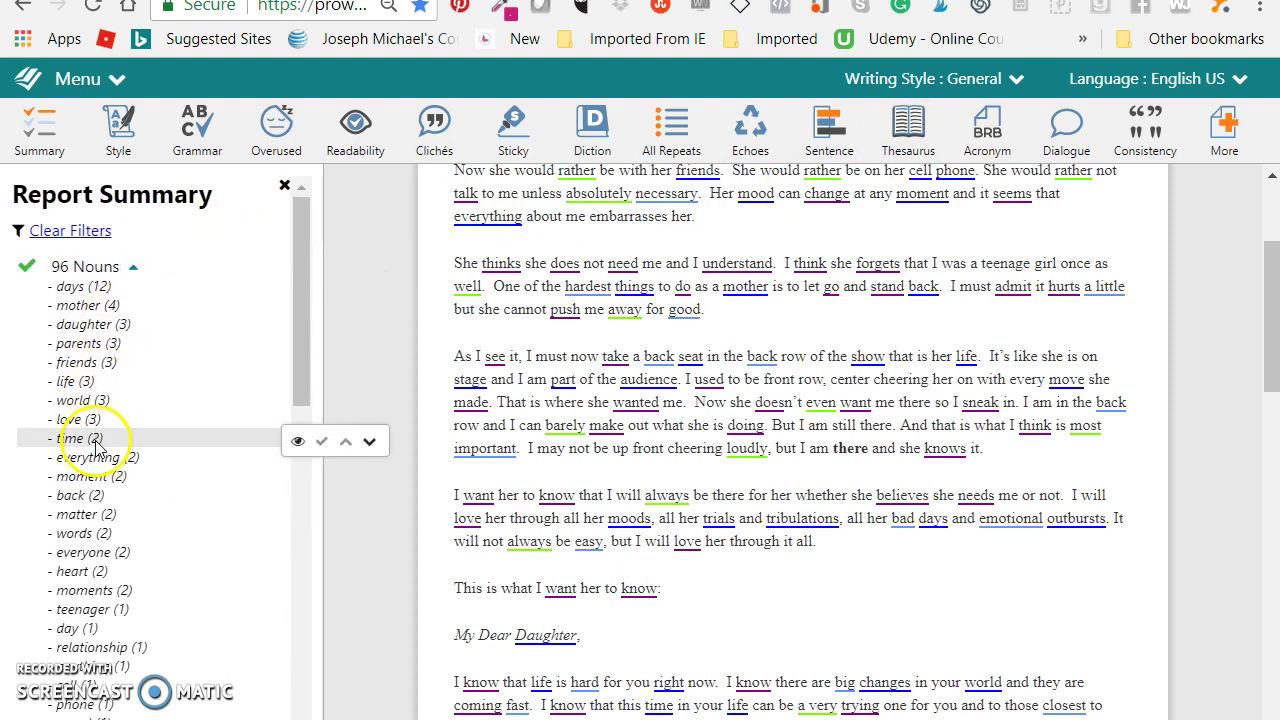
{"action": "left_click", "coordinate": [105, 308]}
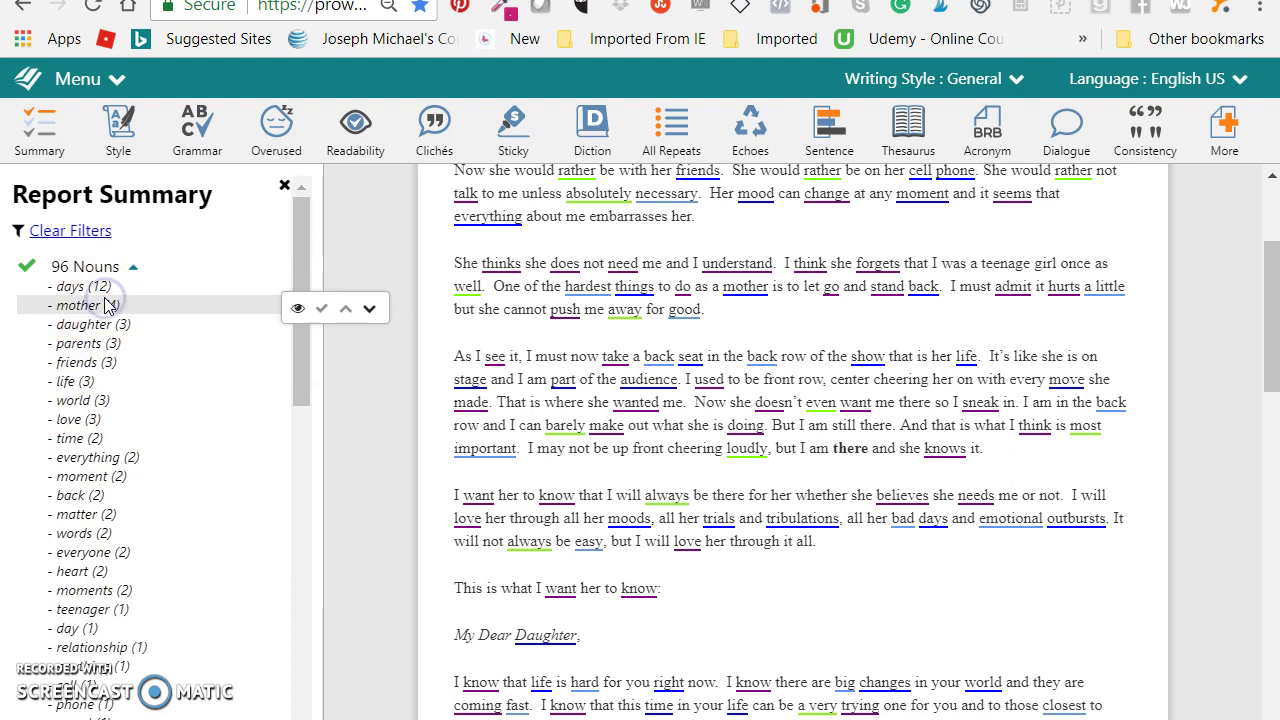
{"action": "left_click", "coordinate": [102, 313]}
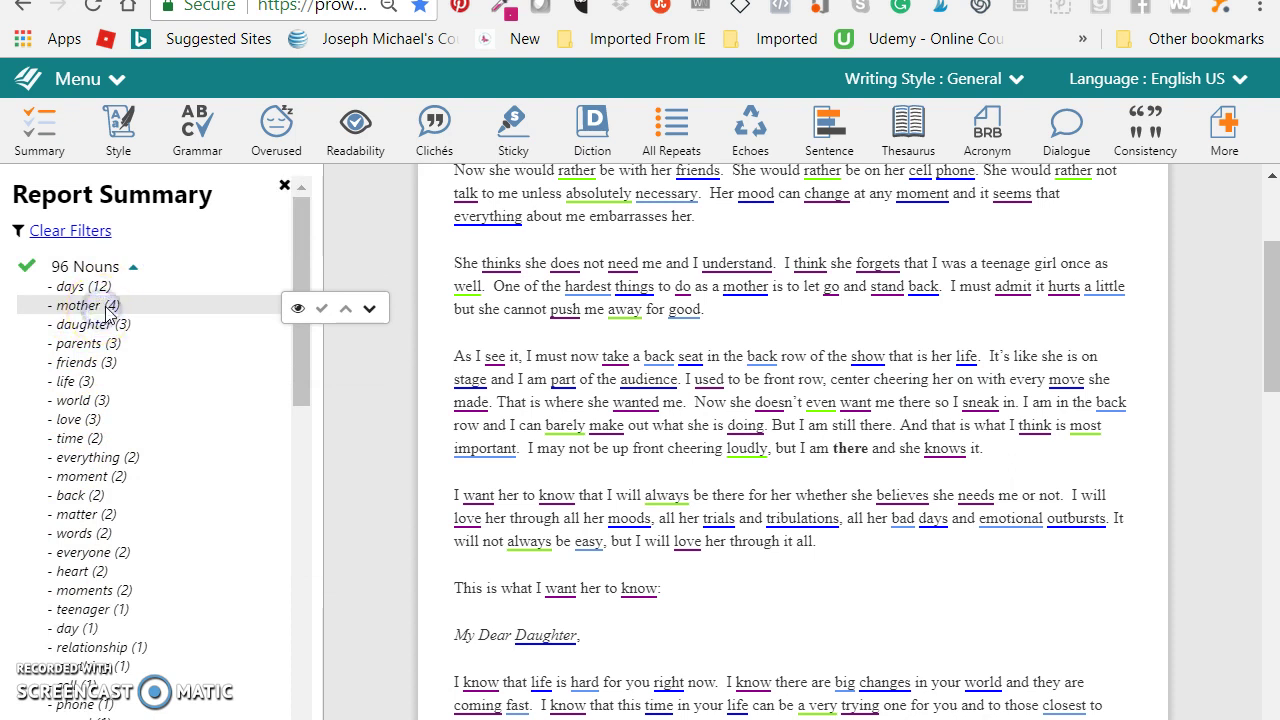
{"action": "left_click", "coordinate": [105, 288]}
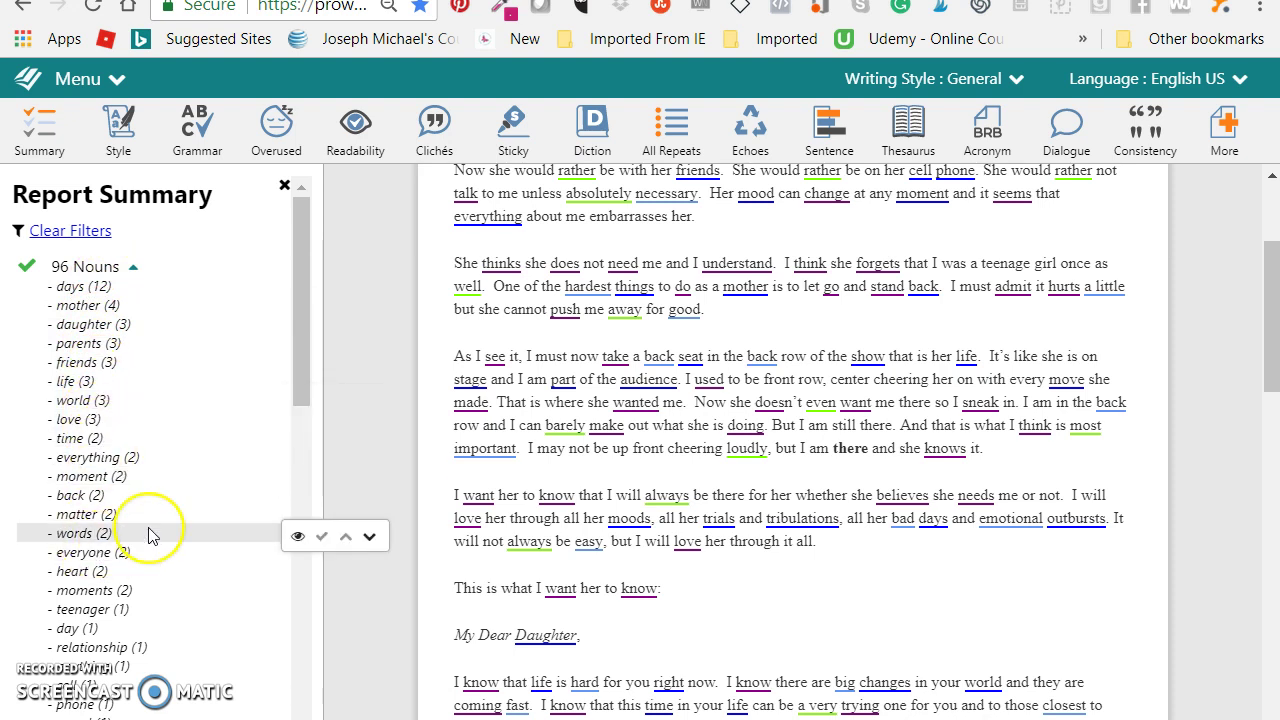
Expand the 126 verbs, led by love (14), know (9), want (8), and select love.
{"action": "scroll", "coordinate": [148, 537], "scroll_direction": "down", "scroll_amount": 5}
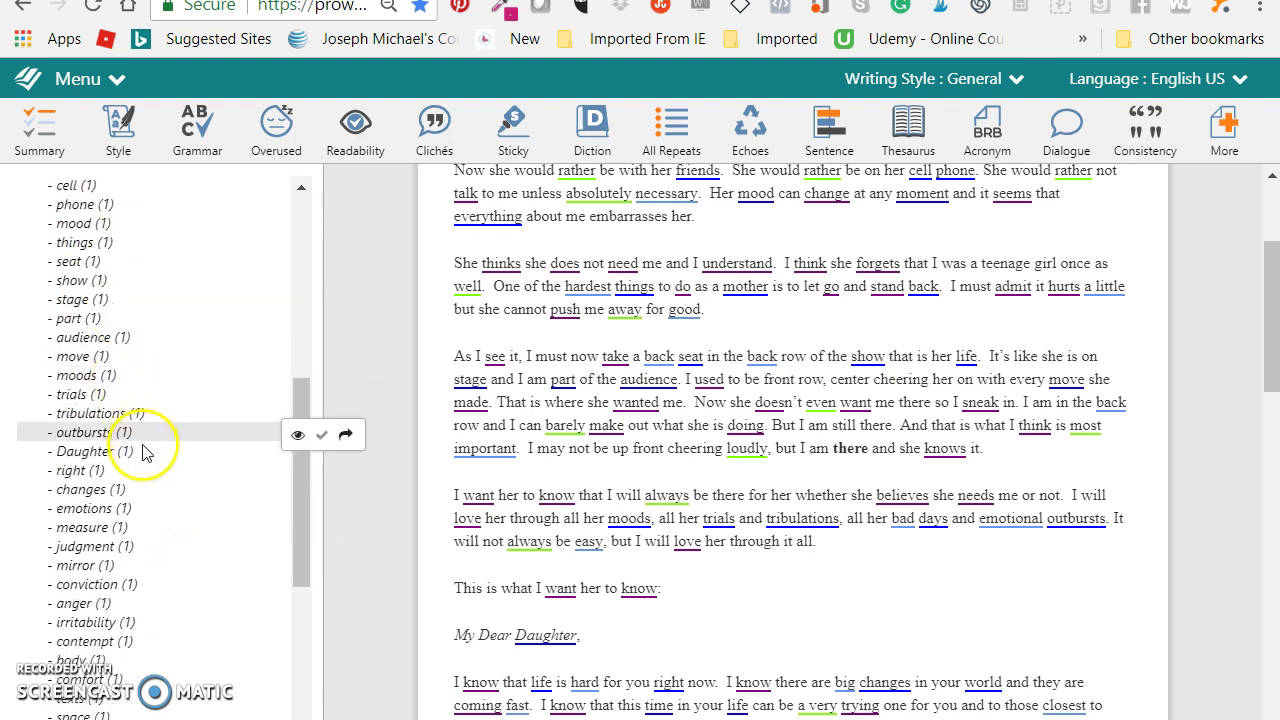
{"action": "scroll", "coordinate": [145, 452], "scroll_direction": "down", "scroll_amount": 4}
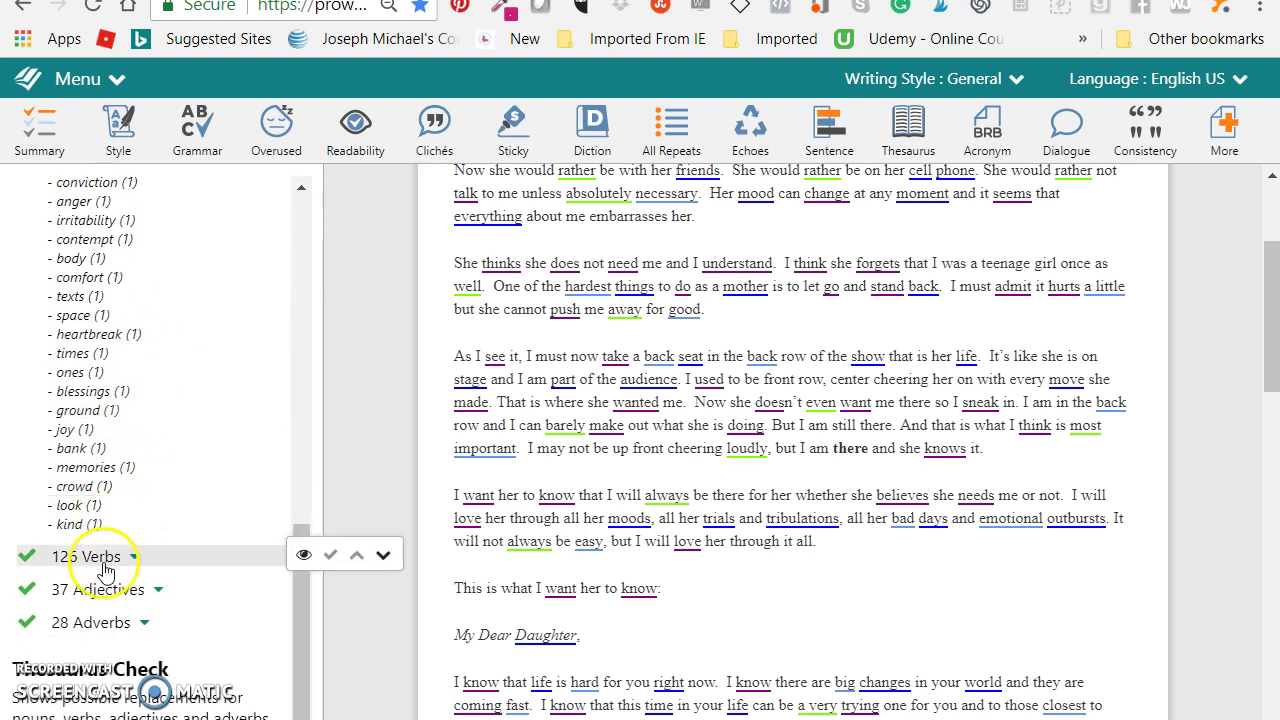
{"action": "left_click", "coordinate": [105, 565]}
{"action": "scroll", "coordinate": [120, 614], "scroll_direction": "down", "scroll_amount": 2}
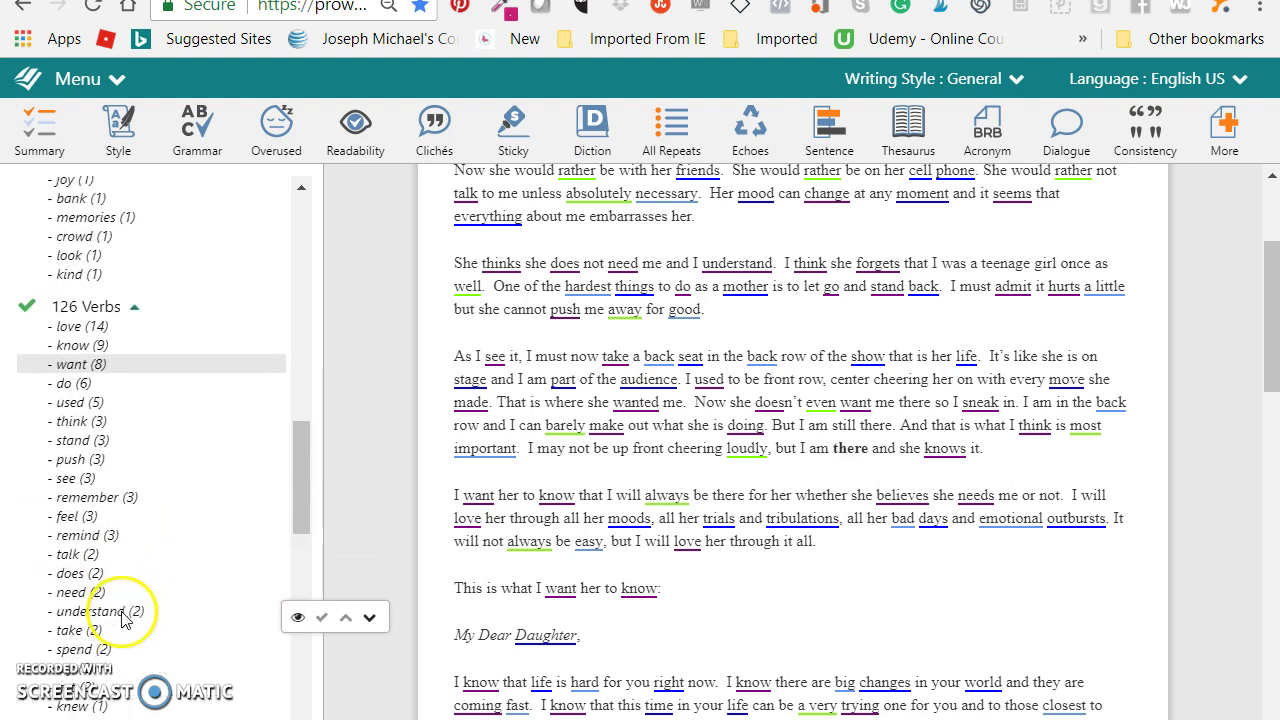
{"action": "left_click", "coordinate": [124, 331]}
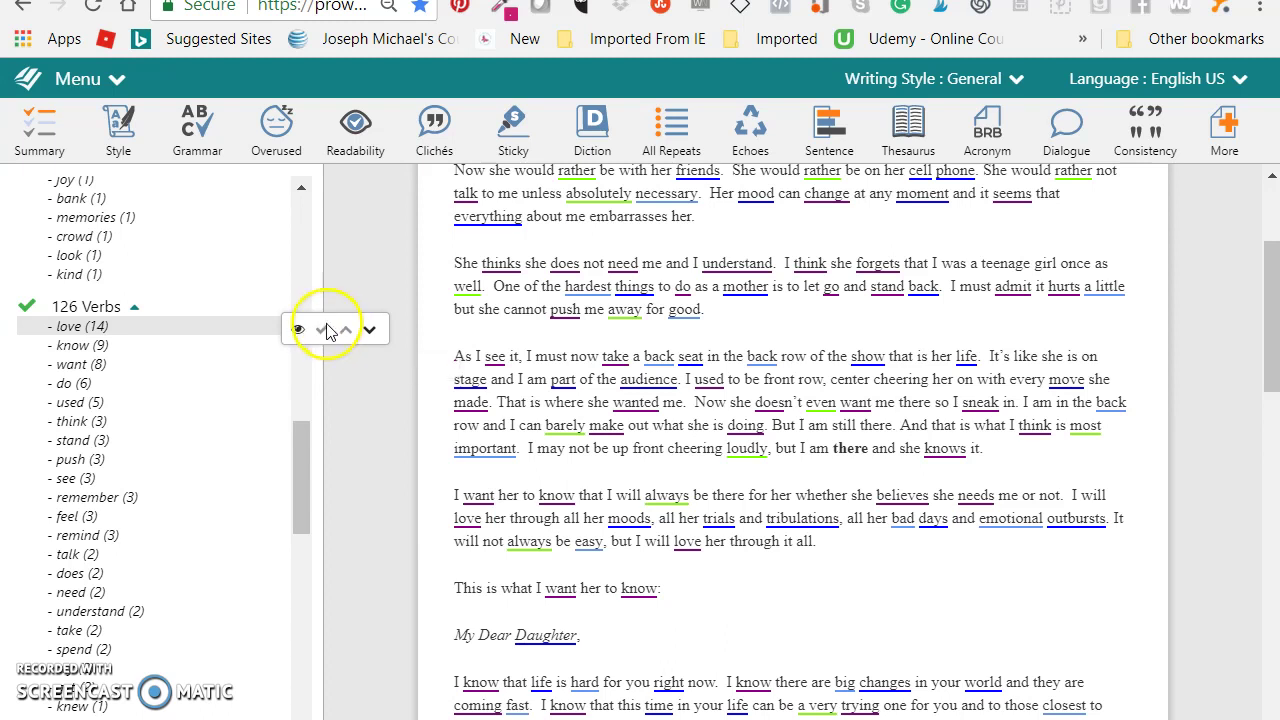
View the Thesaurus synonym popups for love, want and know in turn.
{"action": "left_click", "coordinate": [372, 330]}
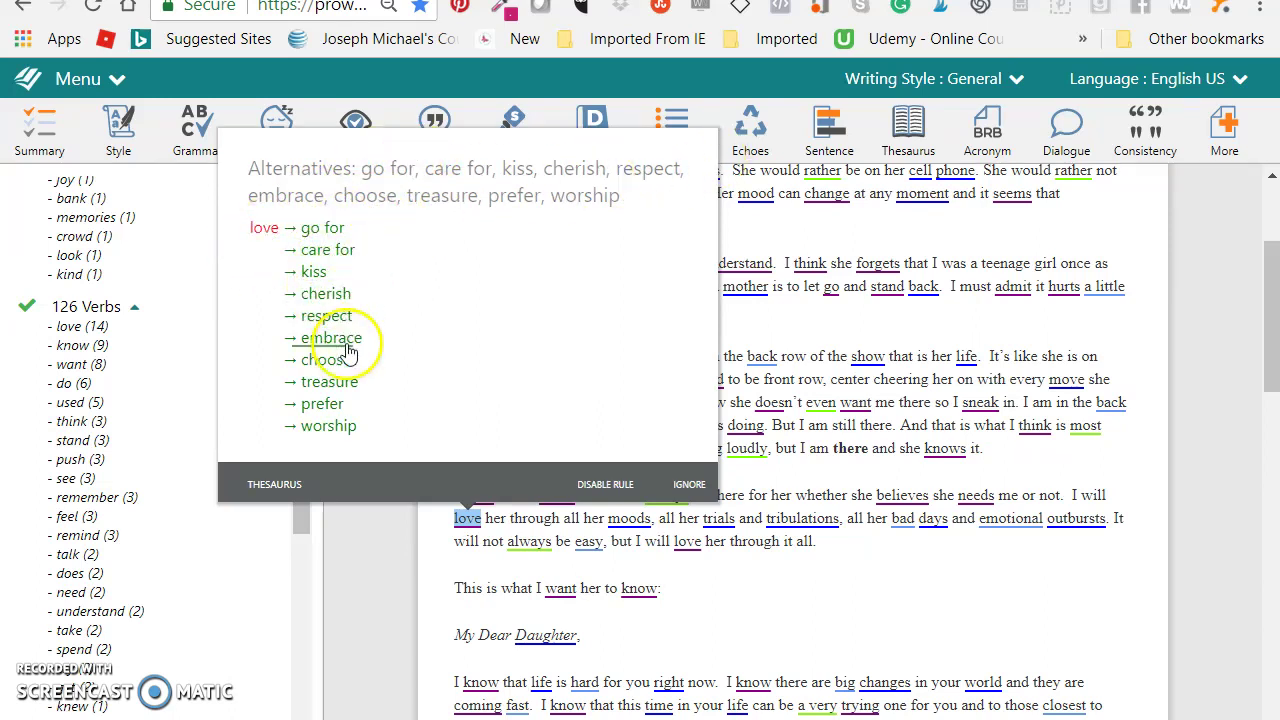
{"action": "left_click", "coordinate": [538, 512]}
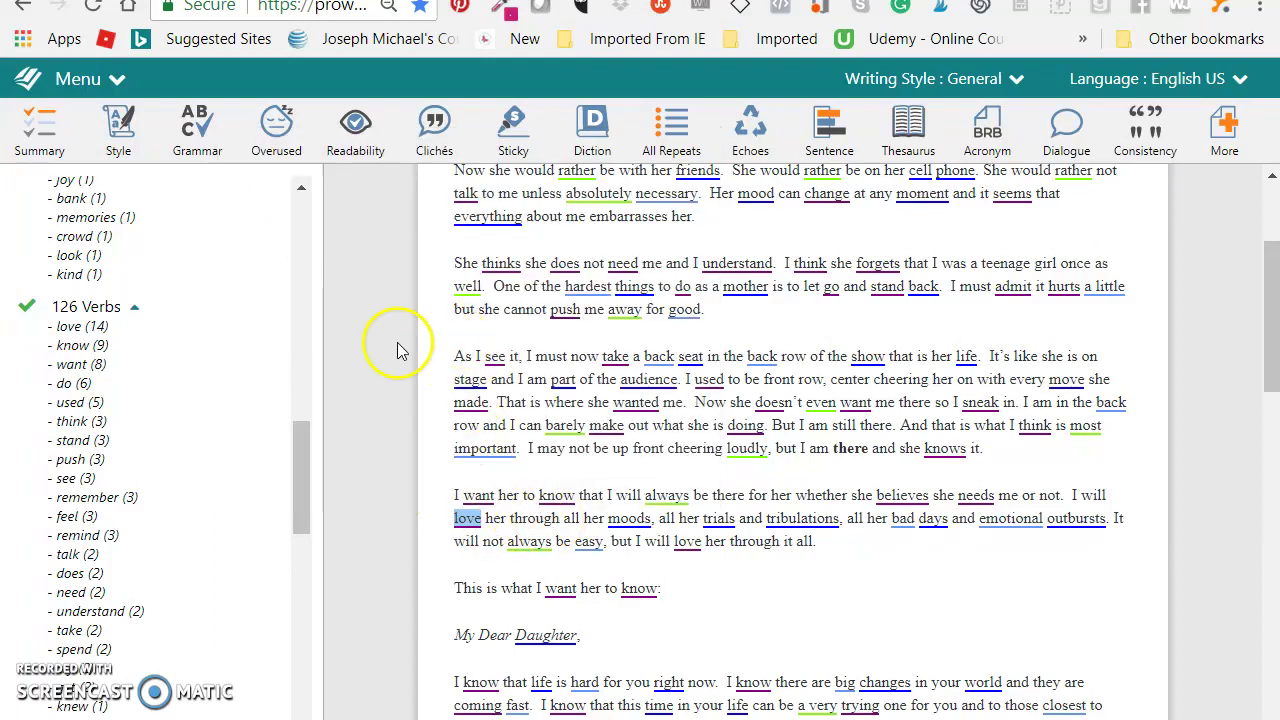
{"action": "mouse_move", "coordinate": [345, 370]}
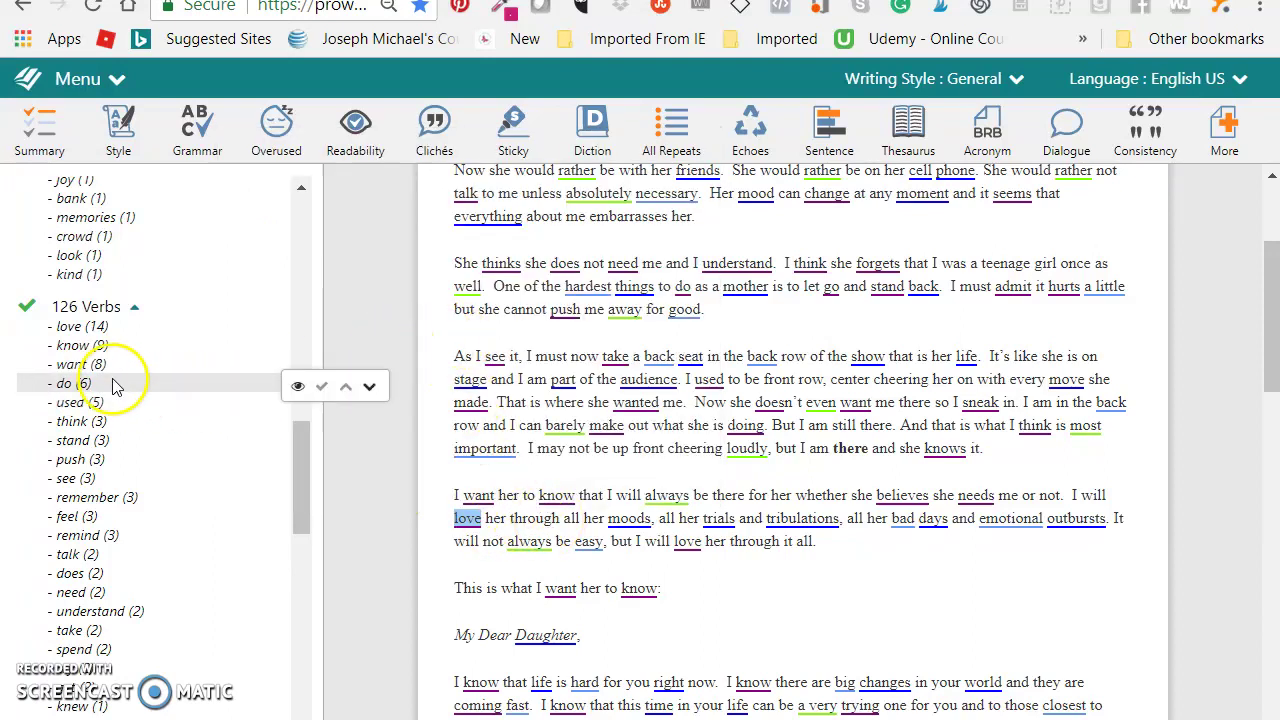
{"action": "left_click", "coordinate": [370, 368]}
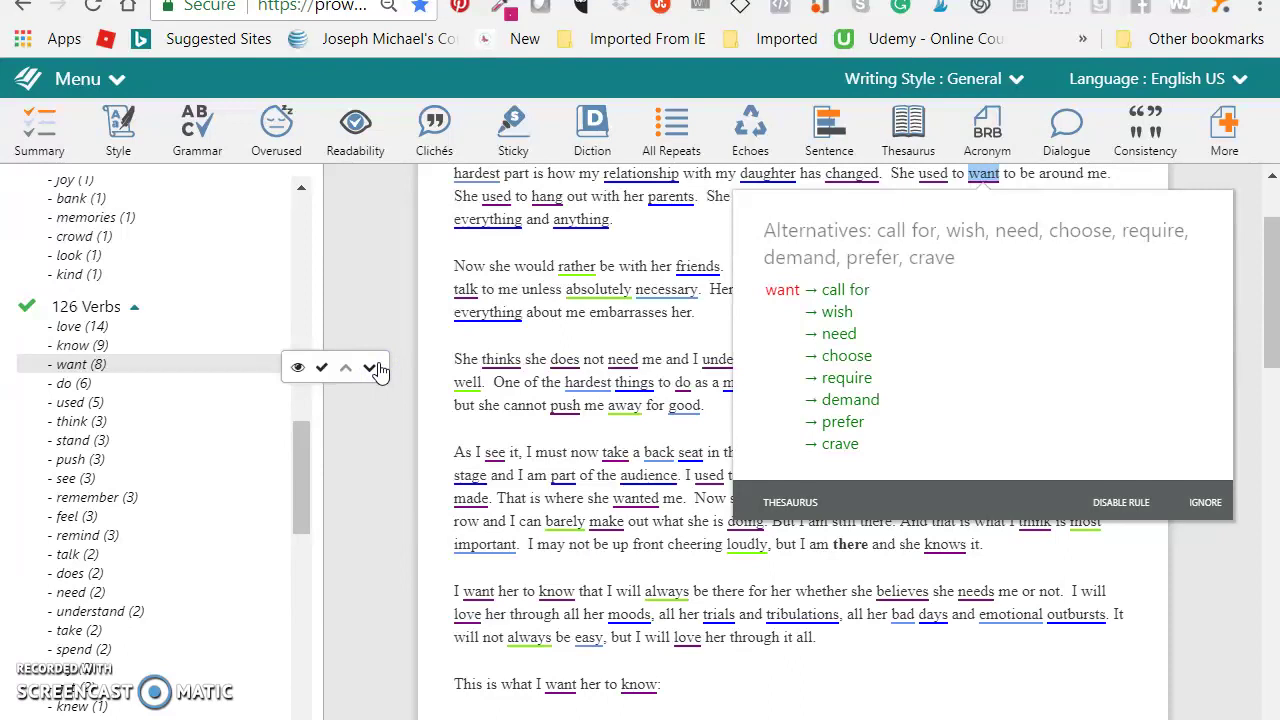
{"action": "scroll", "coordinate": [633, 505], "scroll_direction": "down", "scroll_amount": 2}
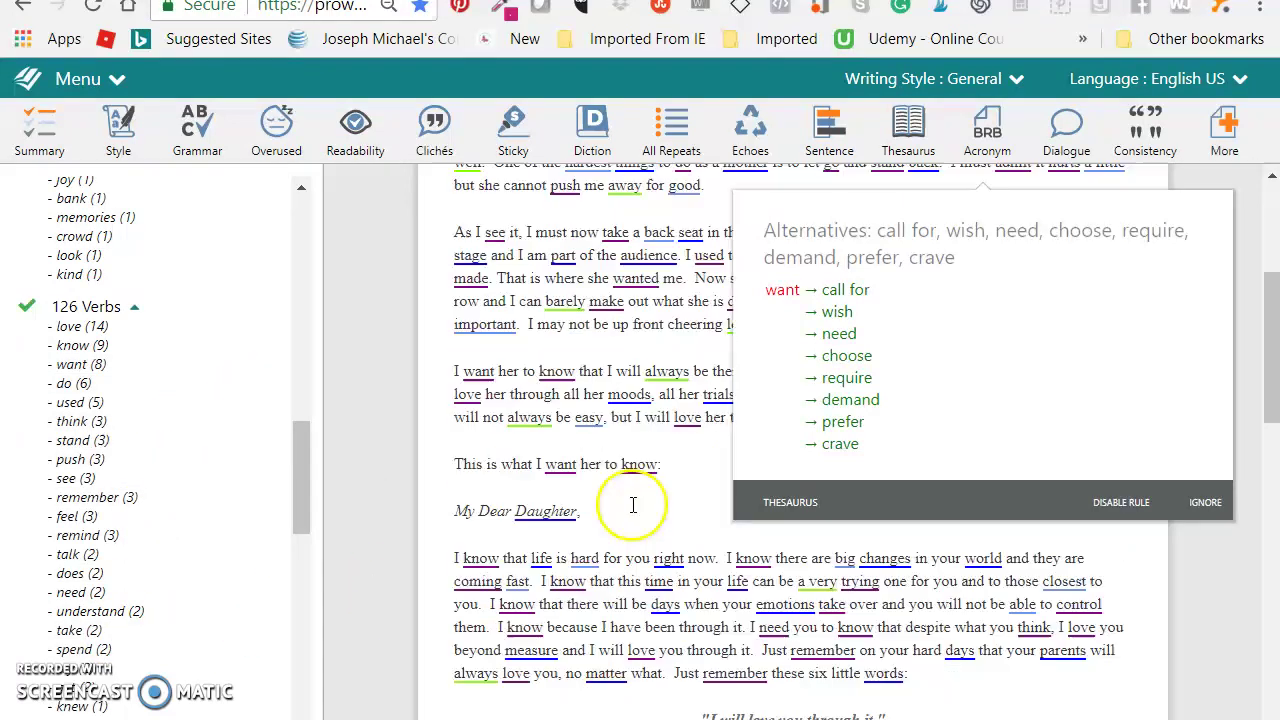
{"action": "scroll", "coordinate": [633, 505], "scroll_direction": "down", "scroll_amount": 3}
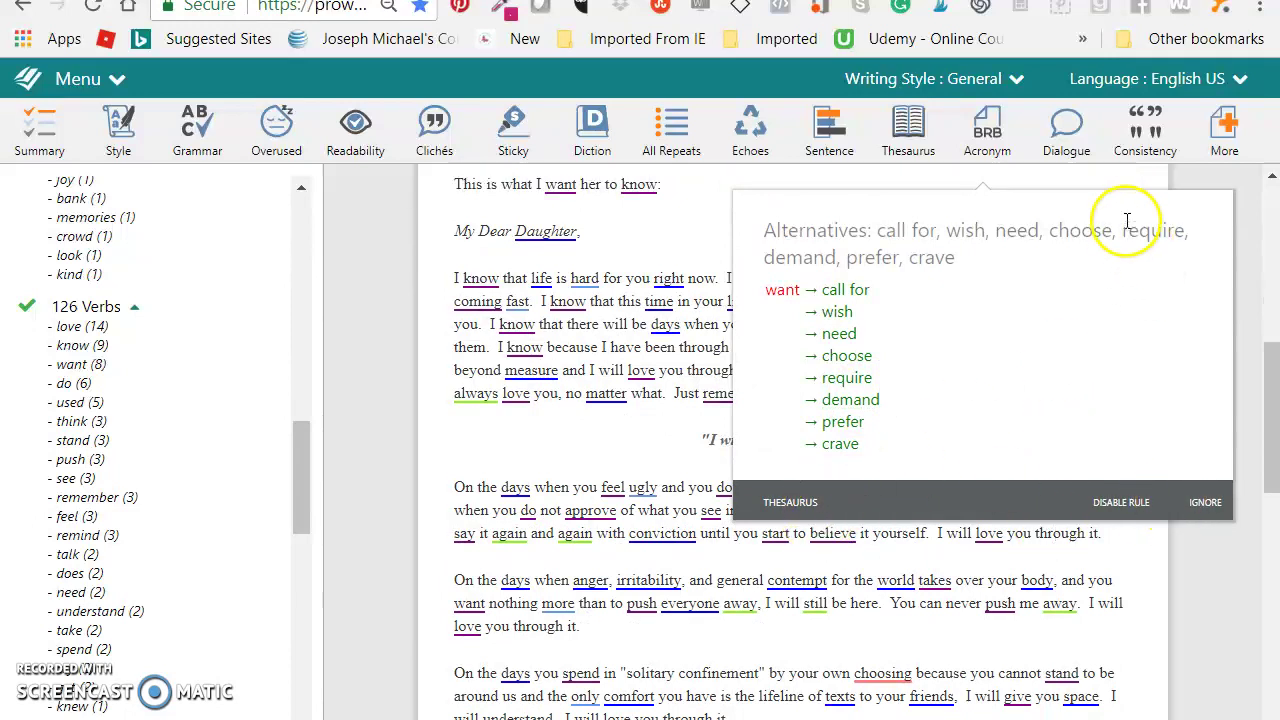
{"action": "left_click", "coordinate": [539, 521]}
{"action": "scroll", "coordinate": [549, 470], "scroll_direction": "up", "scroll_amount": 4}
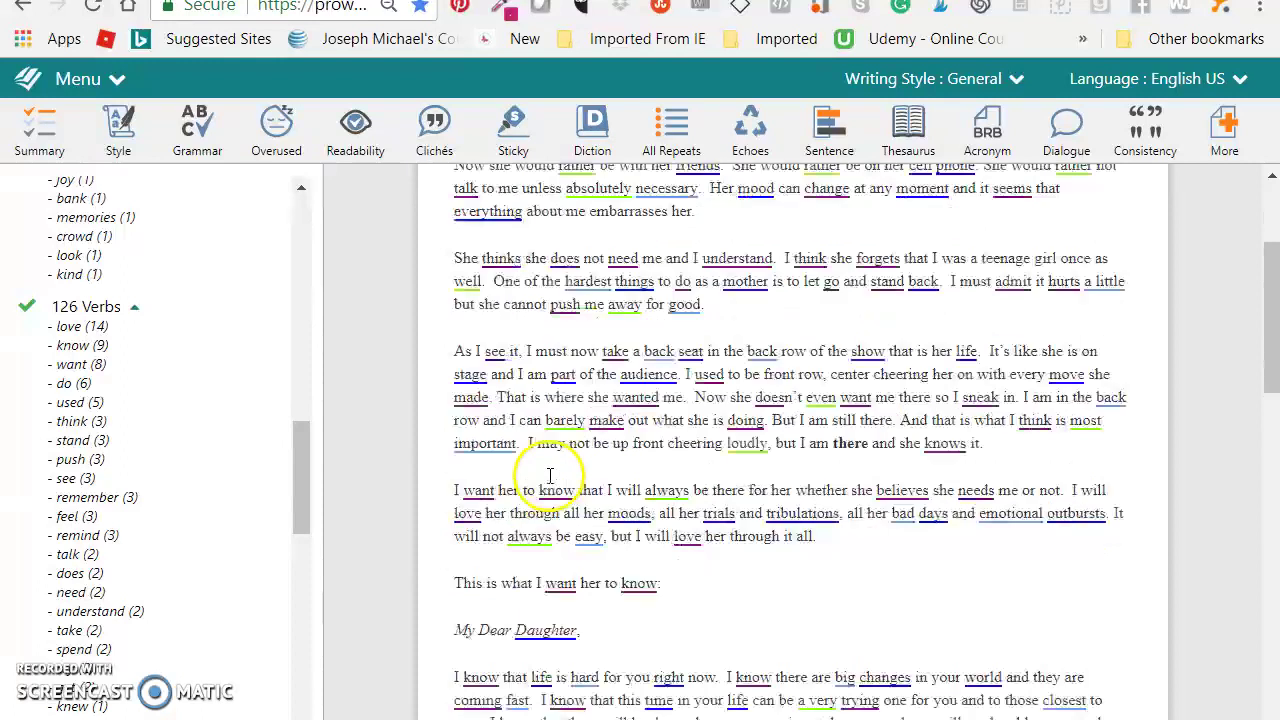
{"action": "left_click", "coordinate": [553, 489]}
{"action": "scroll", "coordinate": [245, 415], "scroll_direction": "up", "scroll_amount": 5}
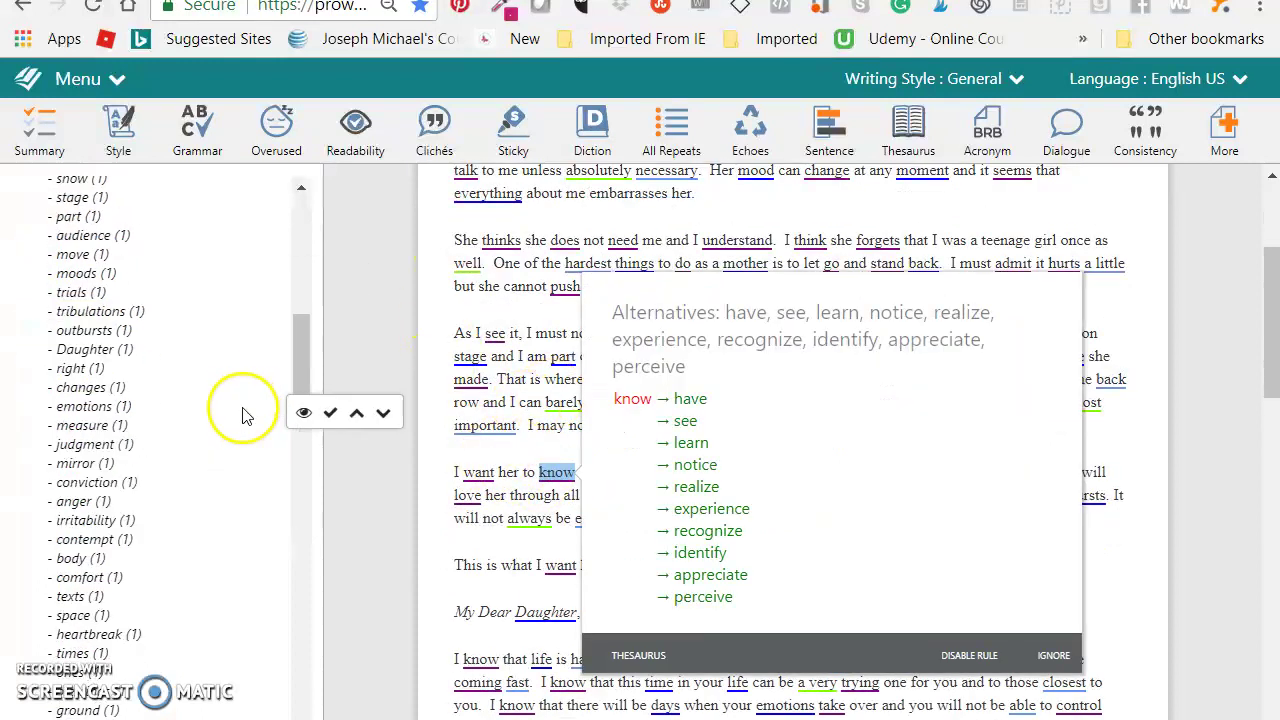
{"action": "scroll", "coordinate": [245, 415], "scroll_direction": "up", "scroll_amount": 5}
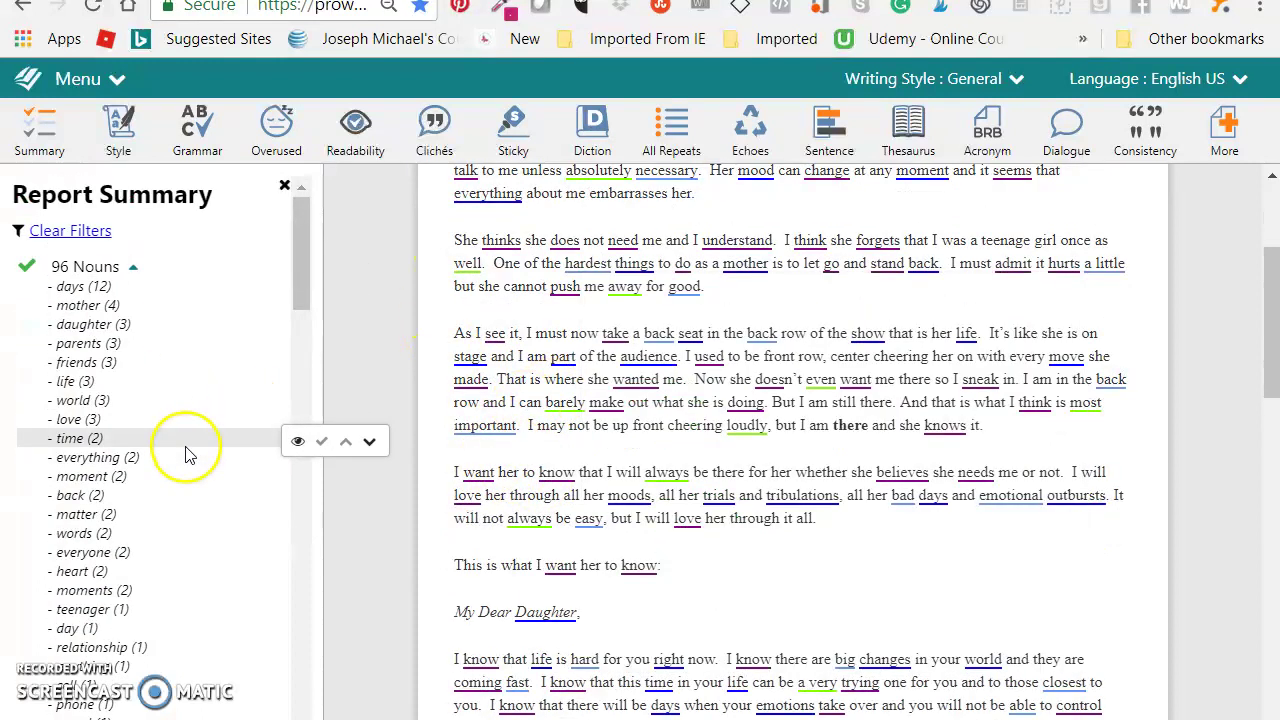
Run the Overused check on the essay and view the suggestion card for a flagged 'it'.
{"action": "left_click", "coordinate": [284, 185]}
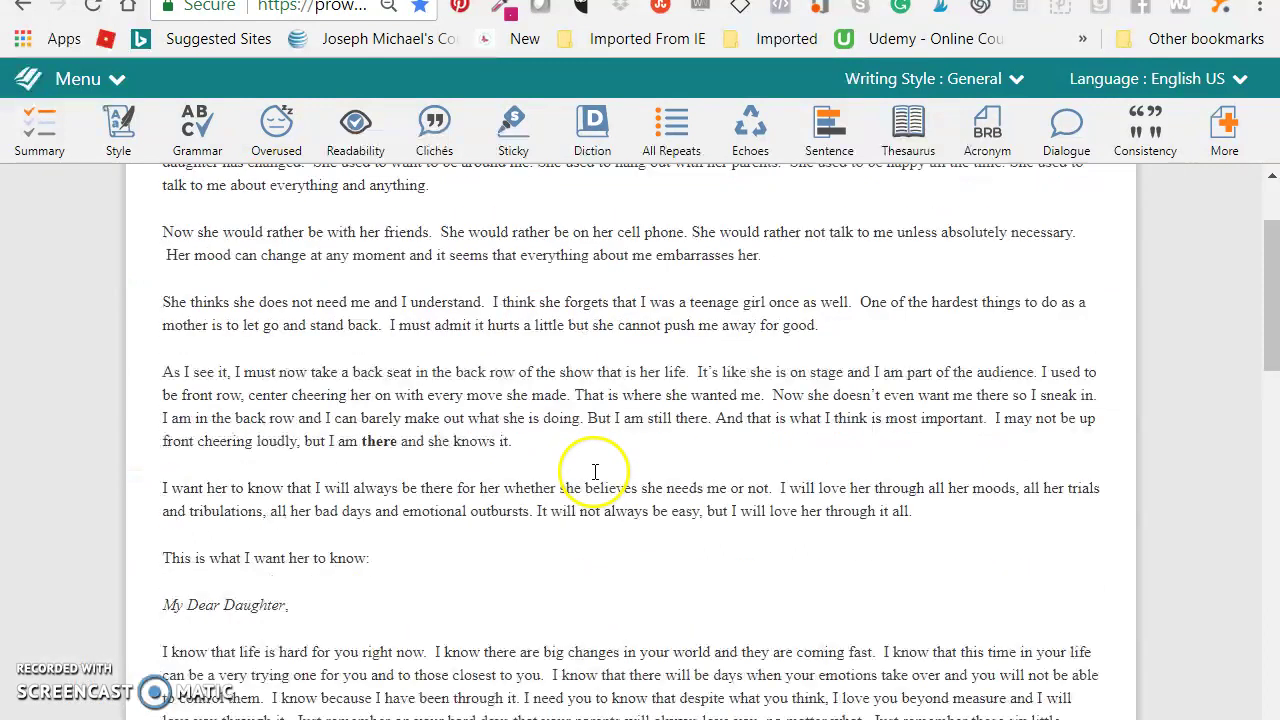
{"action": "scroll", "coordinate": [594, 471], "scroll_direction": "up", "scroll_amount": 2}
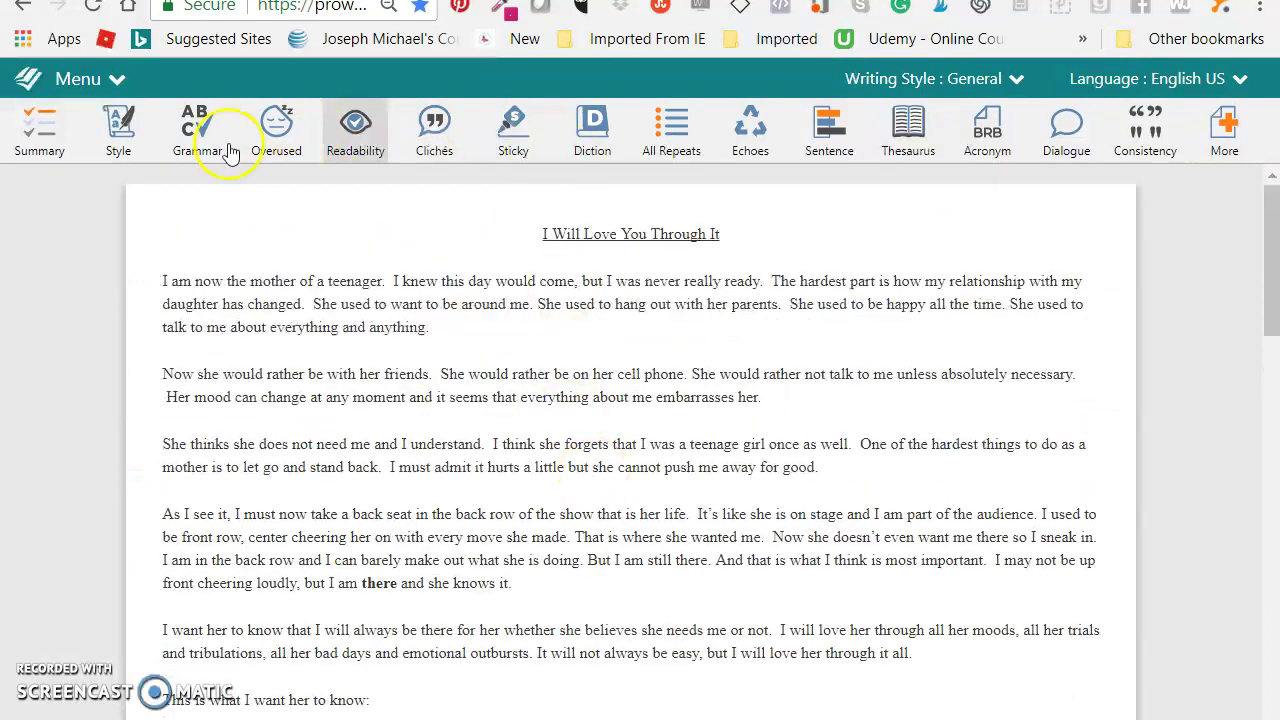
{"action": "left_click", "coordinate": [286, 134]}
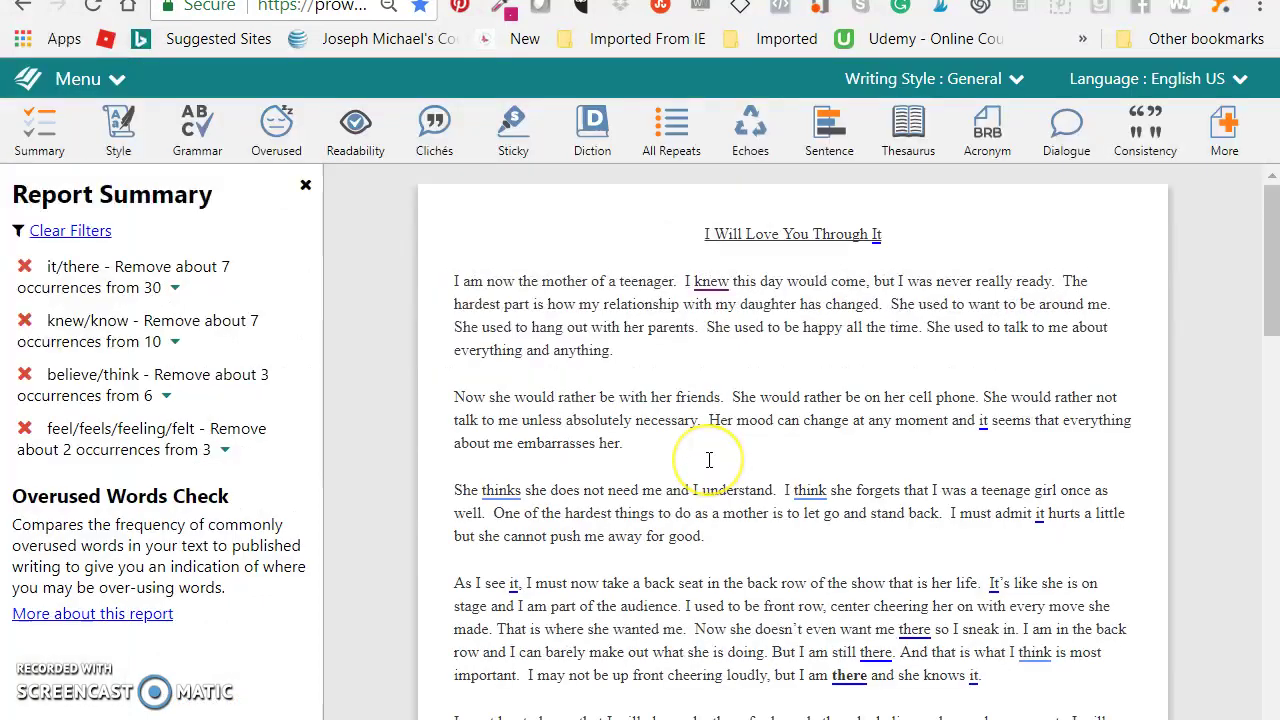
{"action": "scroll", "coordinate": [728, 528], "scroll_direction": "down", "scroll_amount": 3}
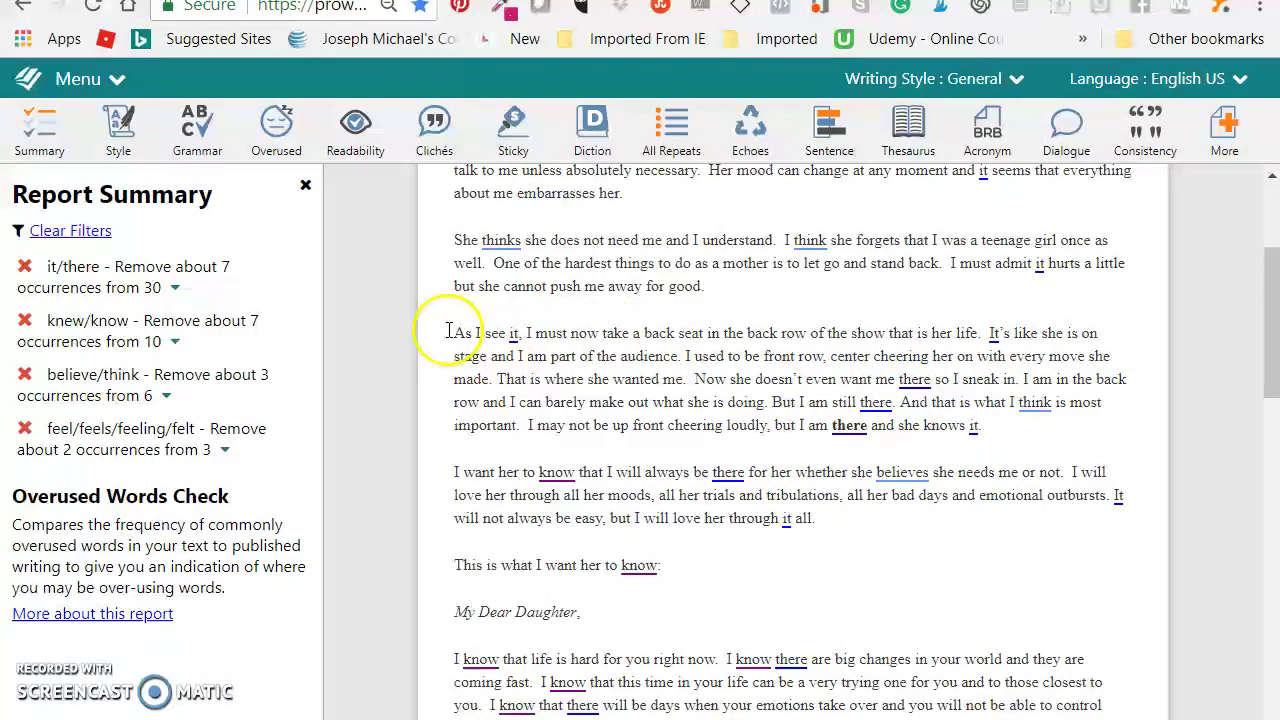
{"action": "left_click", "coordinate": [513, 335]}
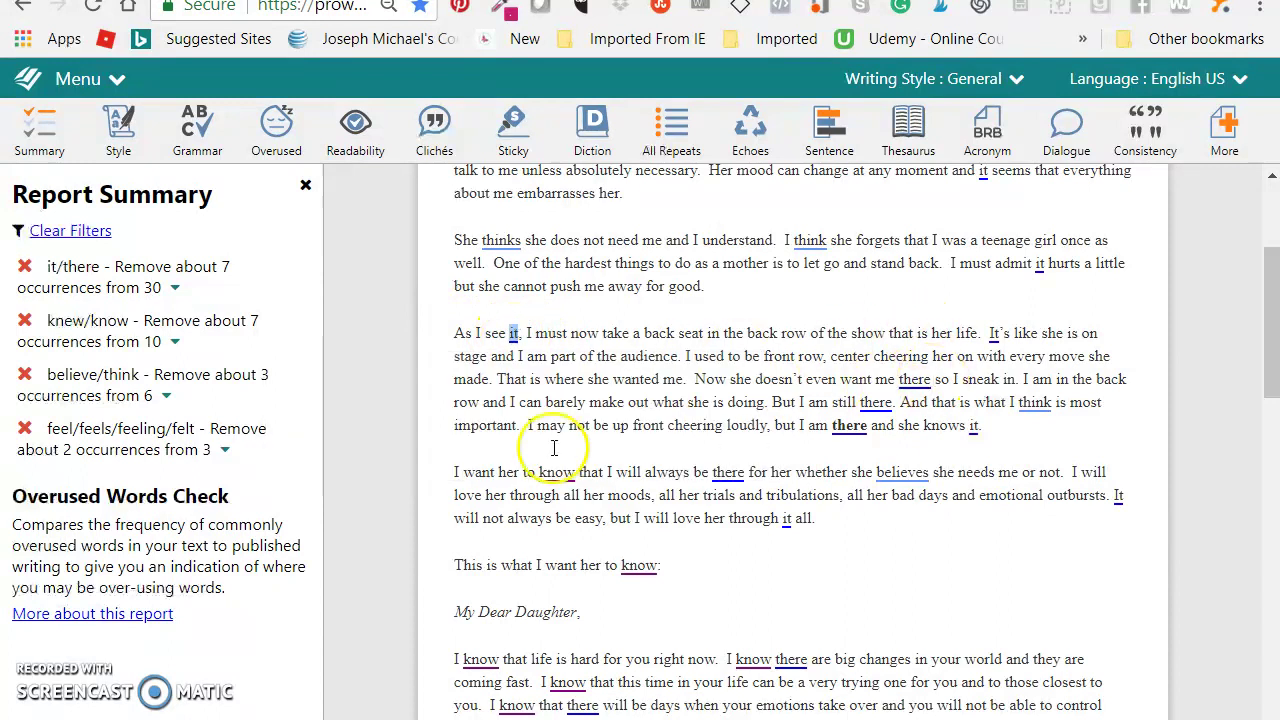
Type the stage-performance passage, then put 'While I have always been in the audience for her life performance,' before a lowercased 'at one point'.
{"action": "left_click", "coordinate": [455, 330]}
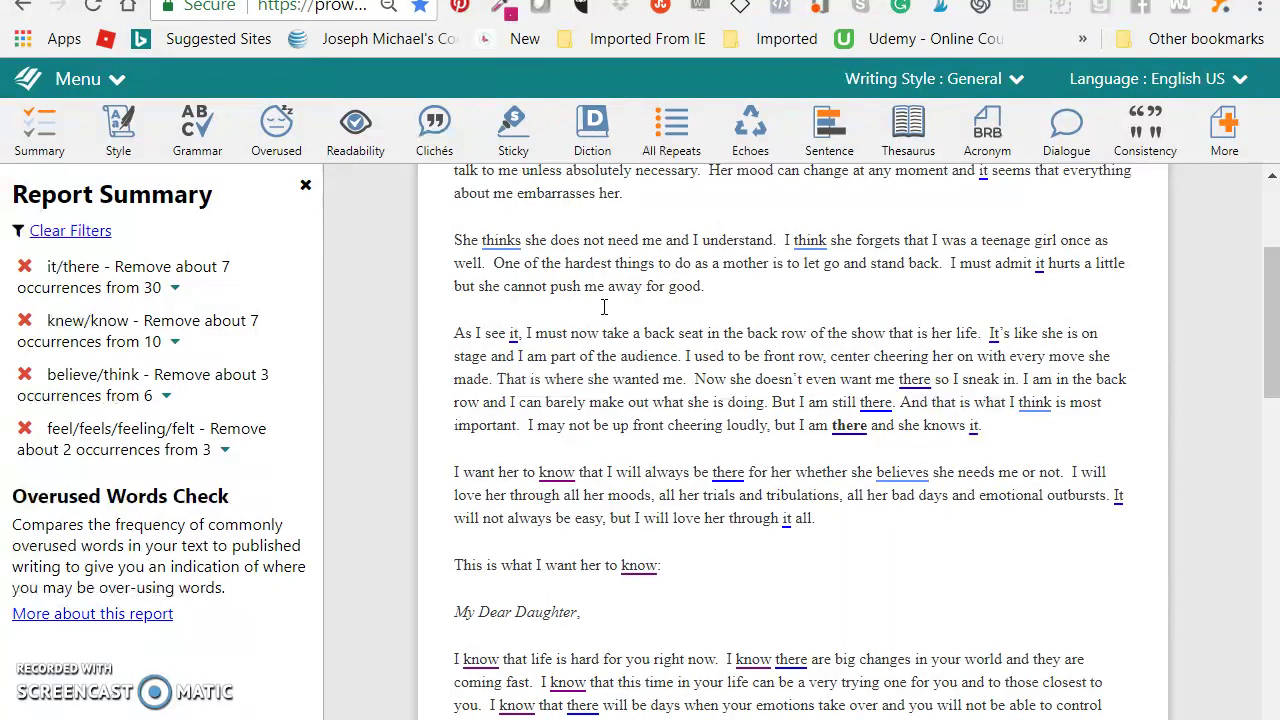
{"action": "type", "text": "Her life is now "}
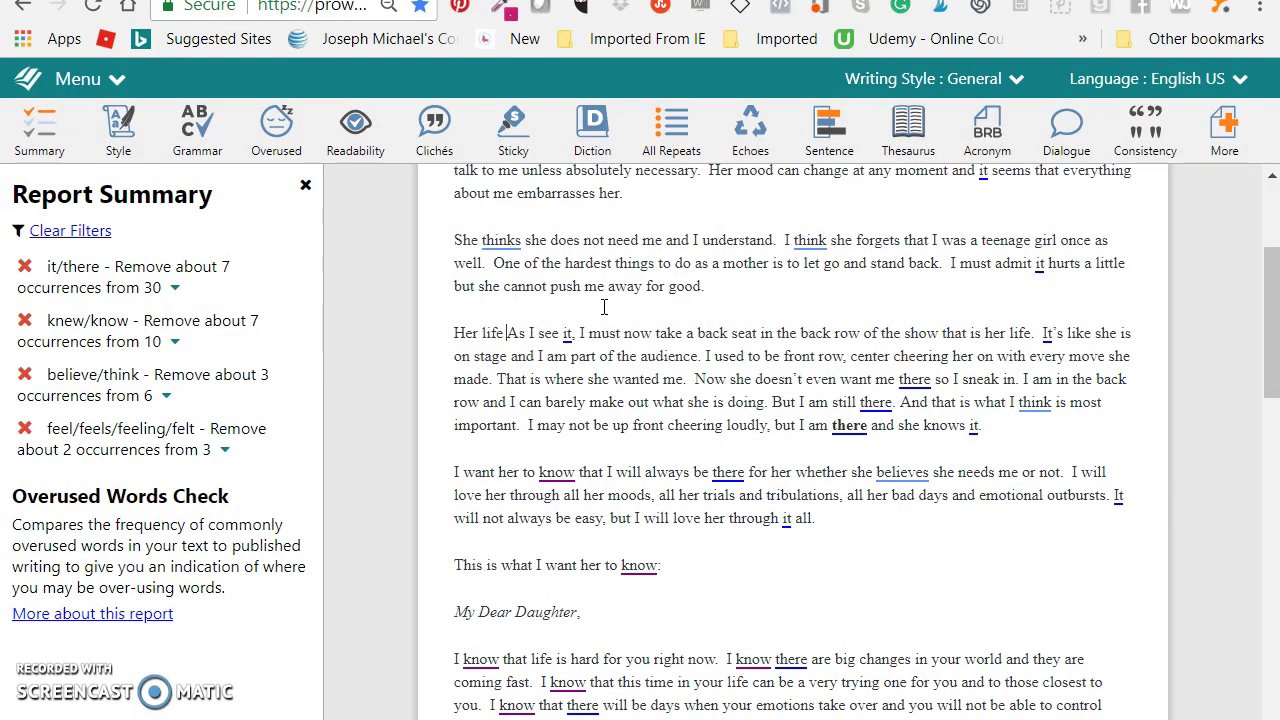
{"action": "type", "text": "like a stage pe"}
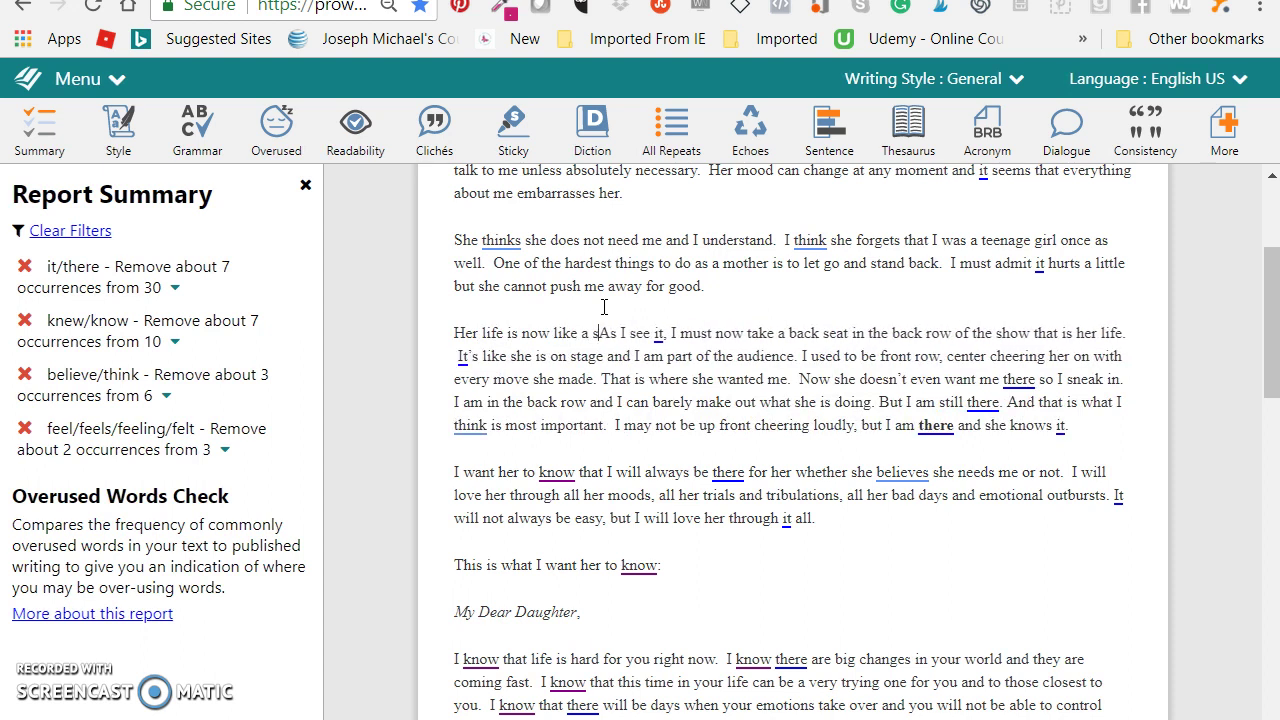
{"action": "type", "text": "rformance. "}
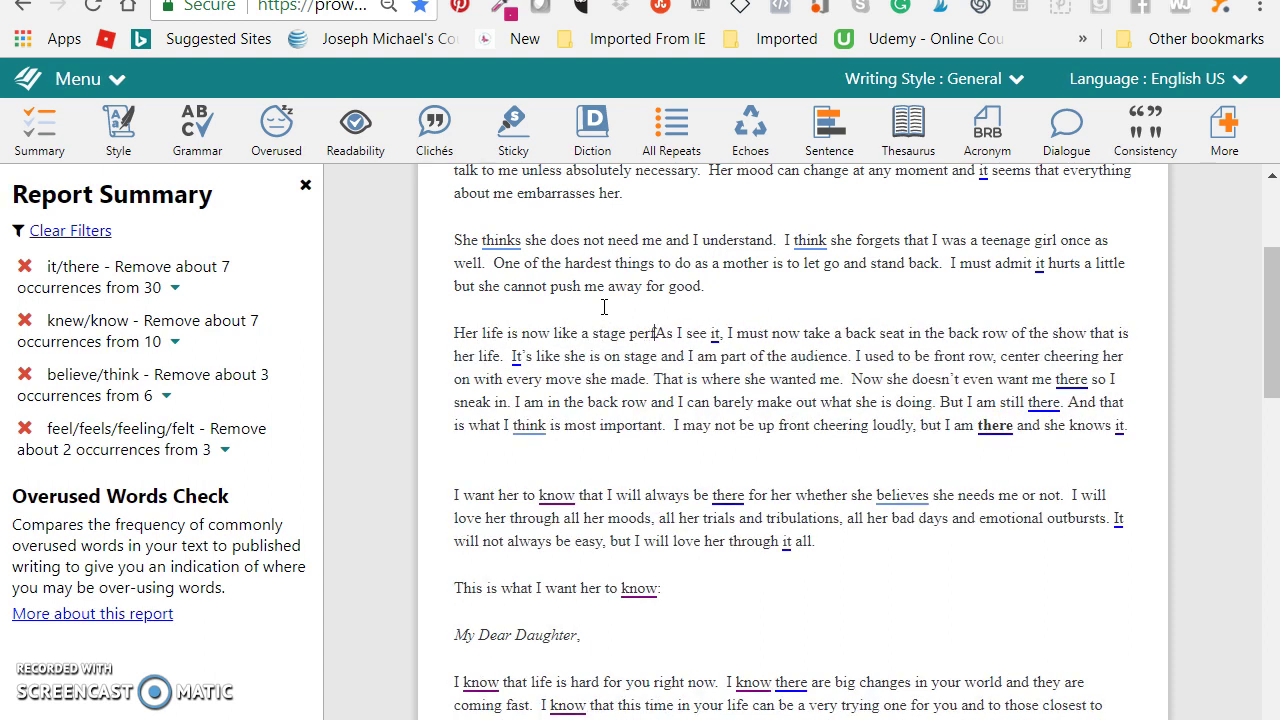
{"action": "type", "text": "At one poi"}
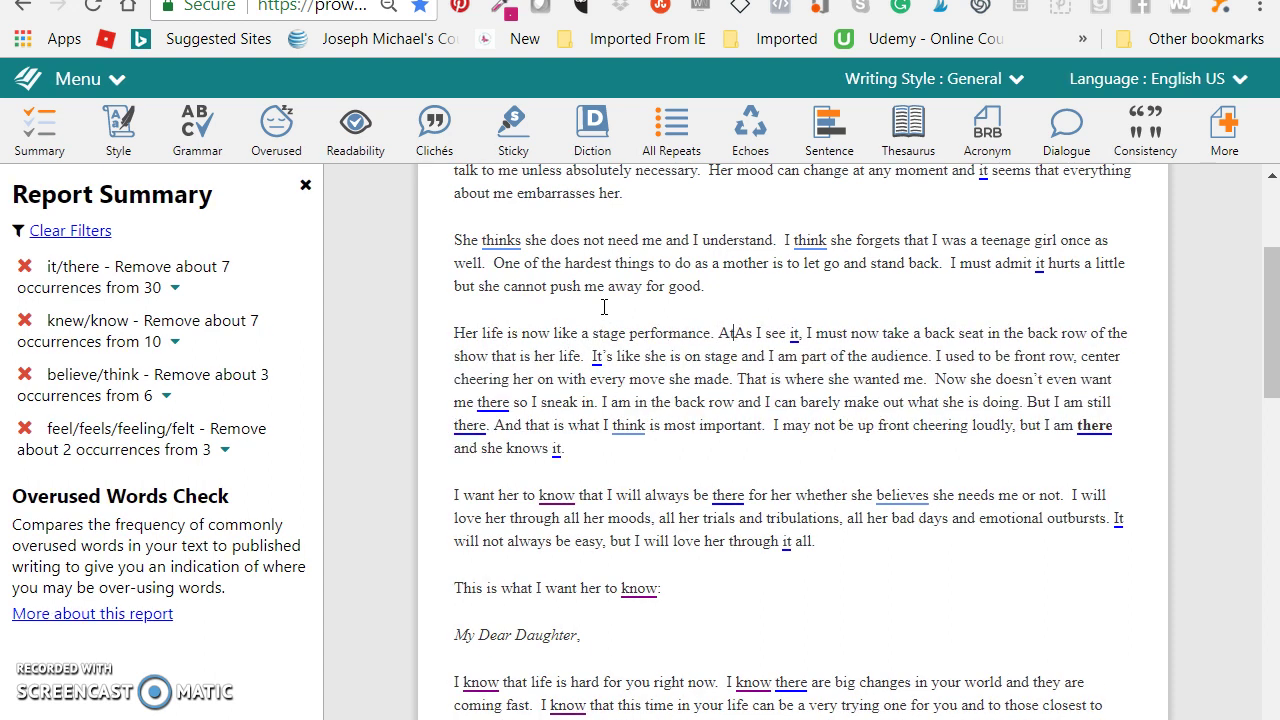
{"action": "type", "text": "nt"}
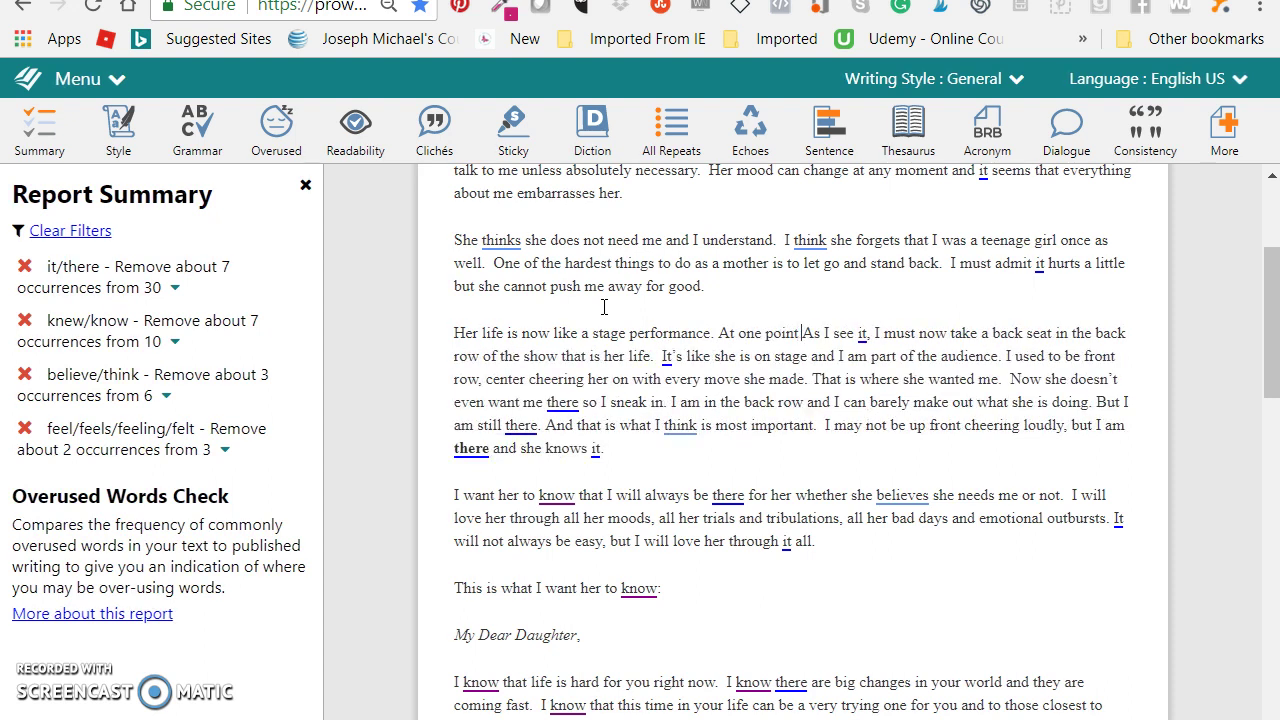
{"action": "type", "text": " I was front row"}
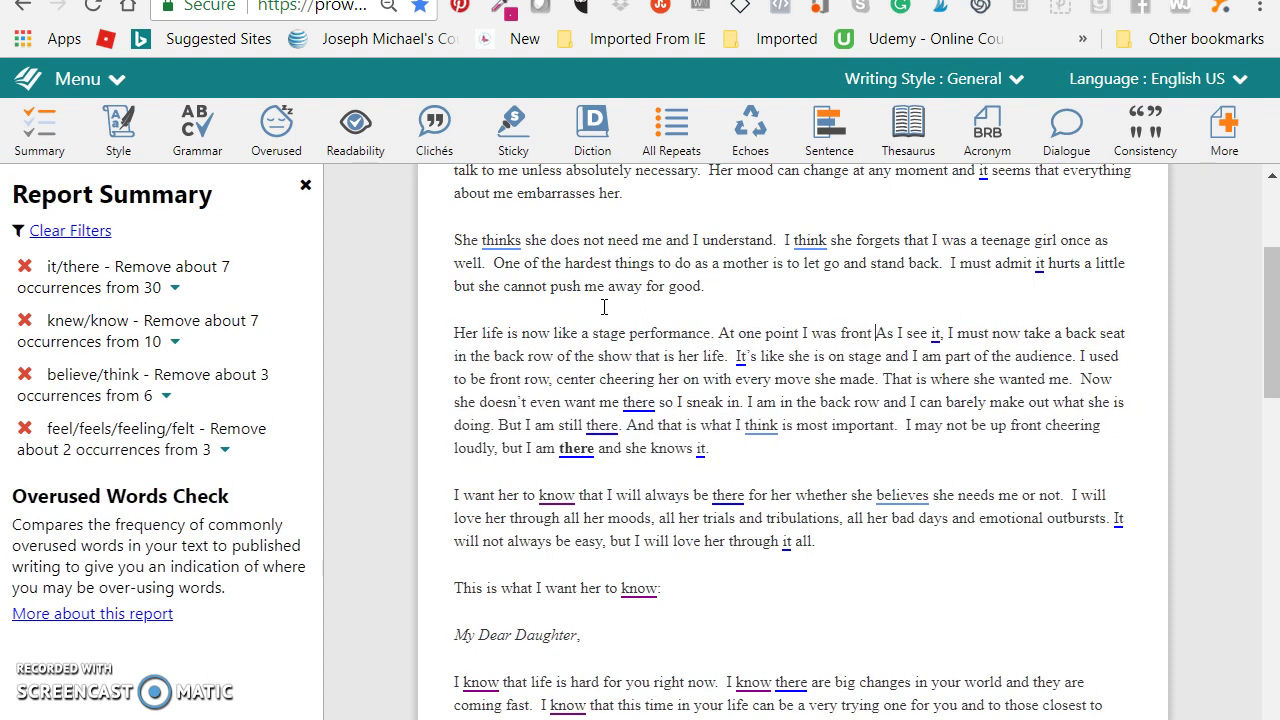
{"action": "type", "text": " cente"}
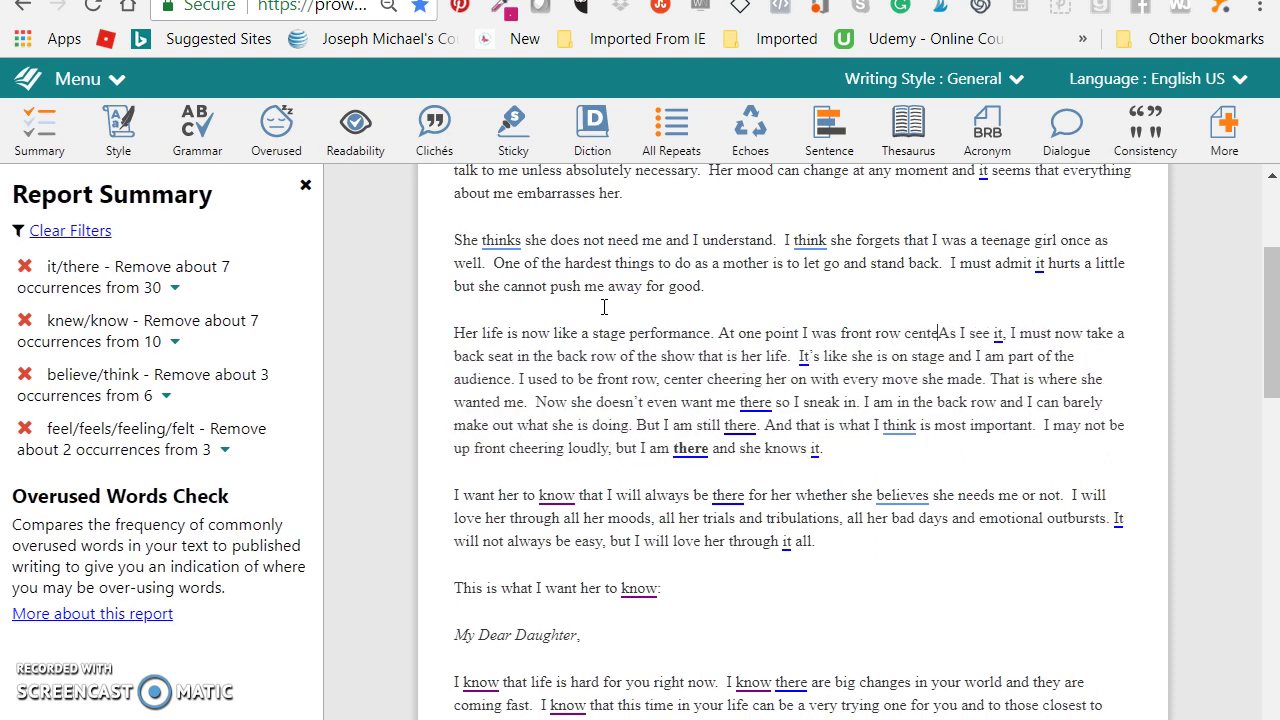
{"action": "type", "text": "r, cheering her o"}
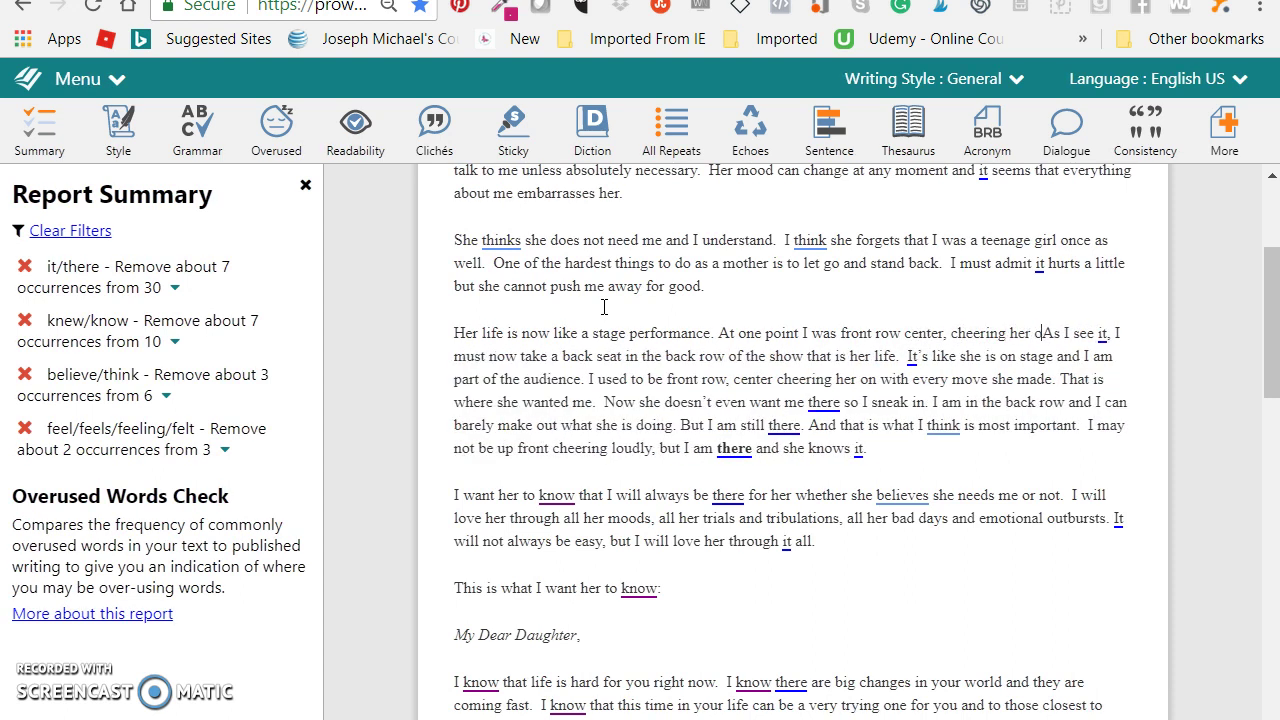
{"action": "type", "text": "n."}
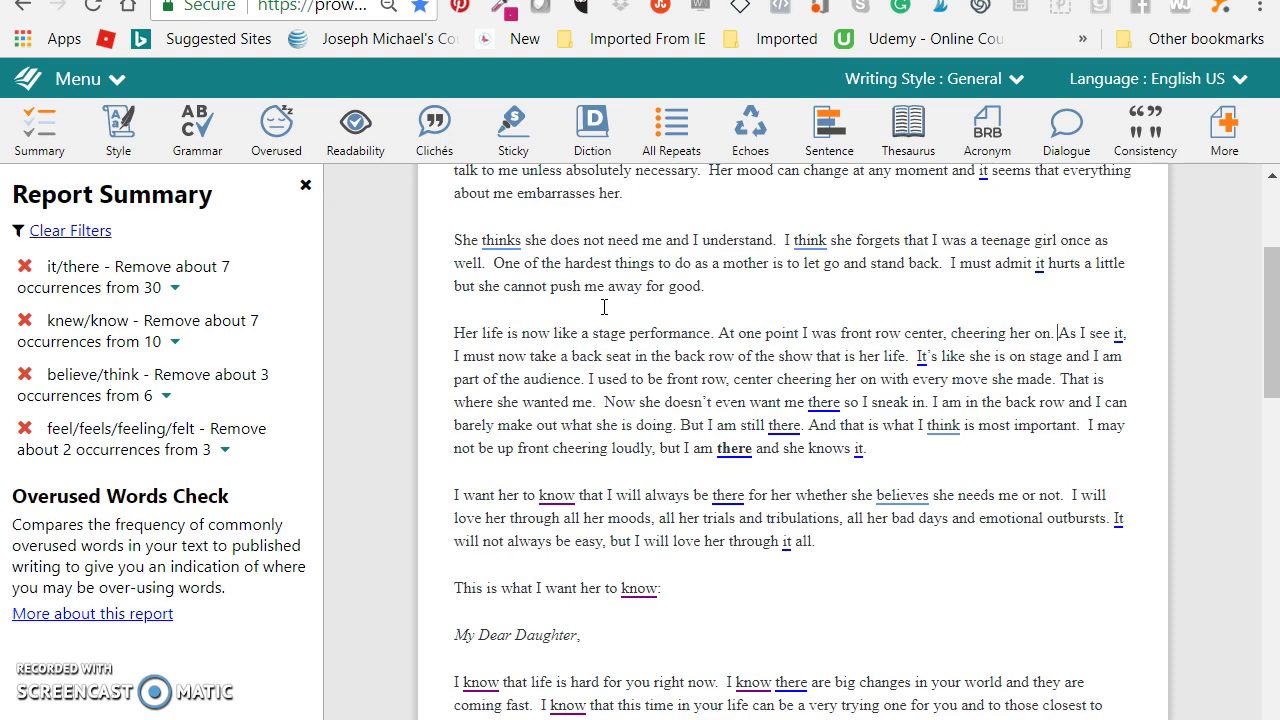
{"action": "left_click", "coordinate": [722, 333]}
{"action": "type", "text": "While I have a"}
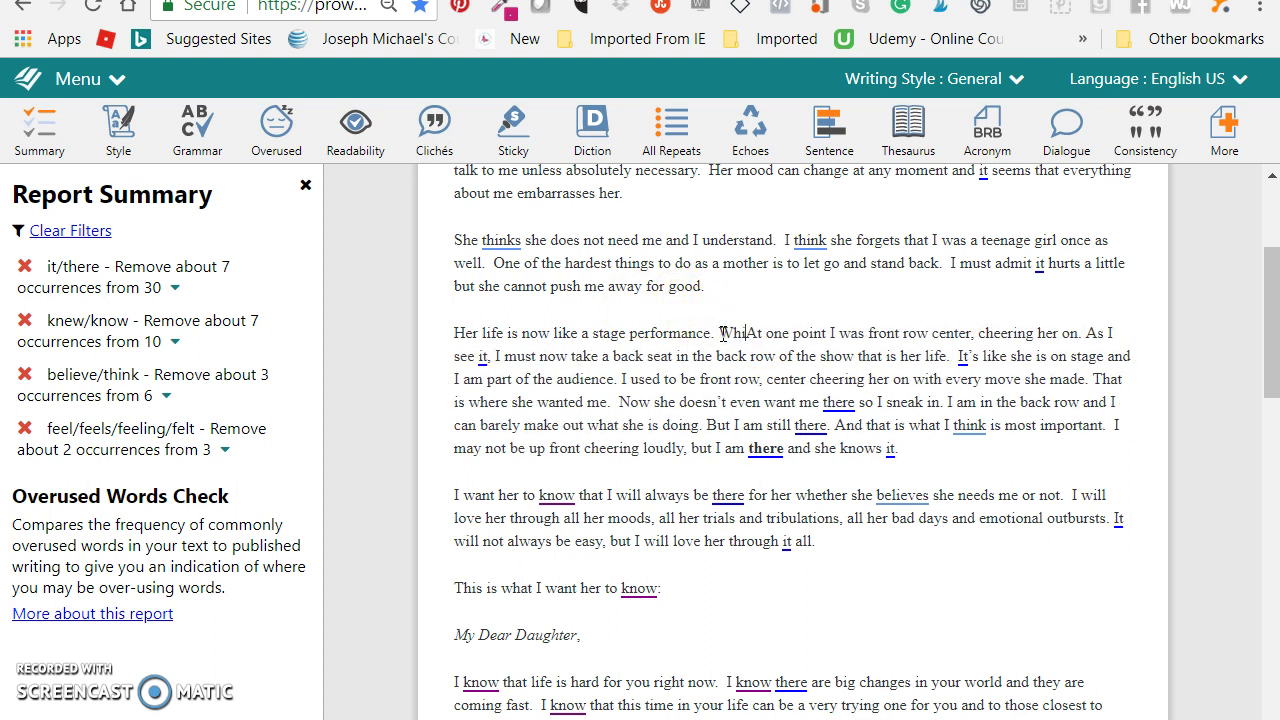
{"action": "type", "text": "lways been in the "}
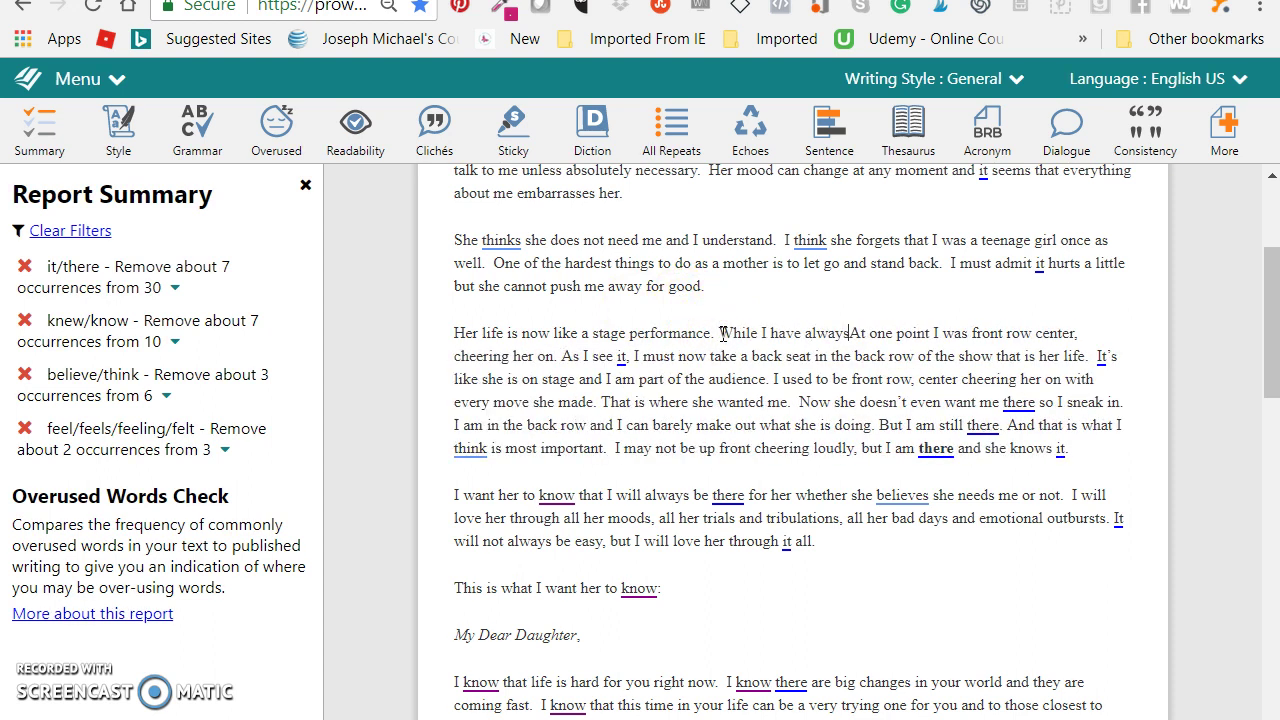
{"action": "type", "text": "audience t"}
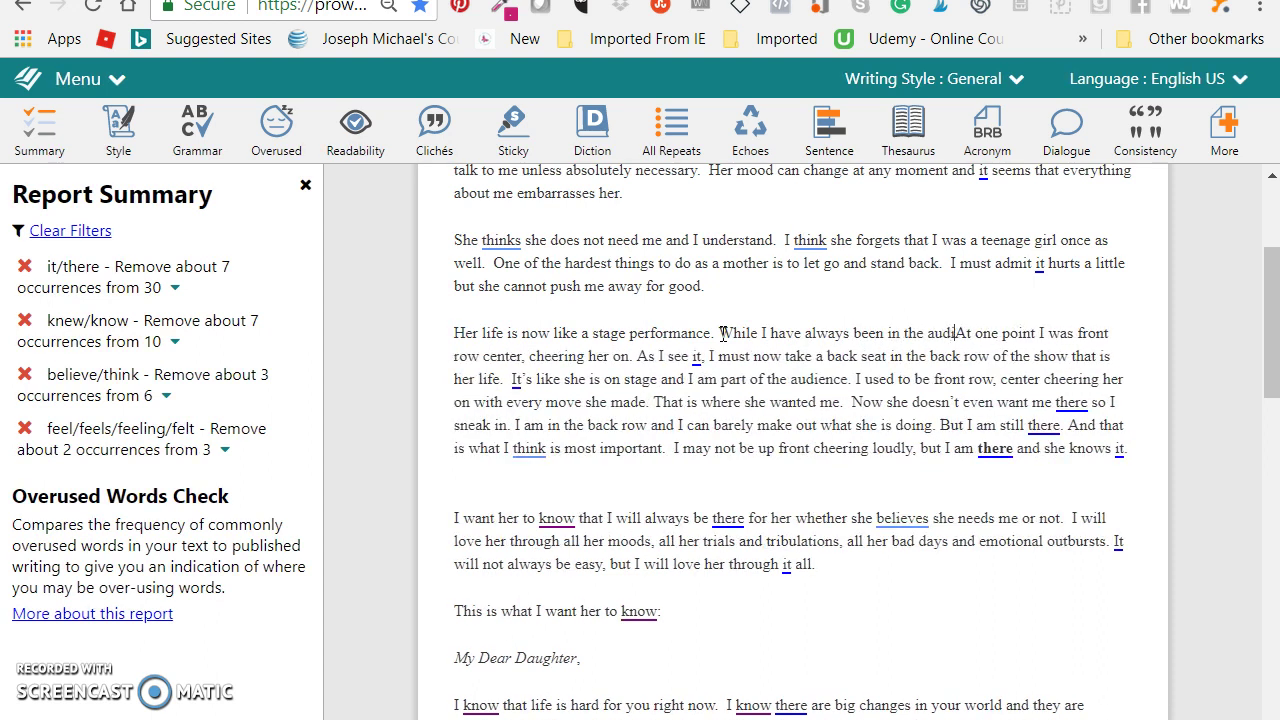
{"action": "type", "text": "or"}
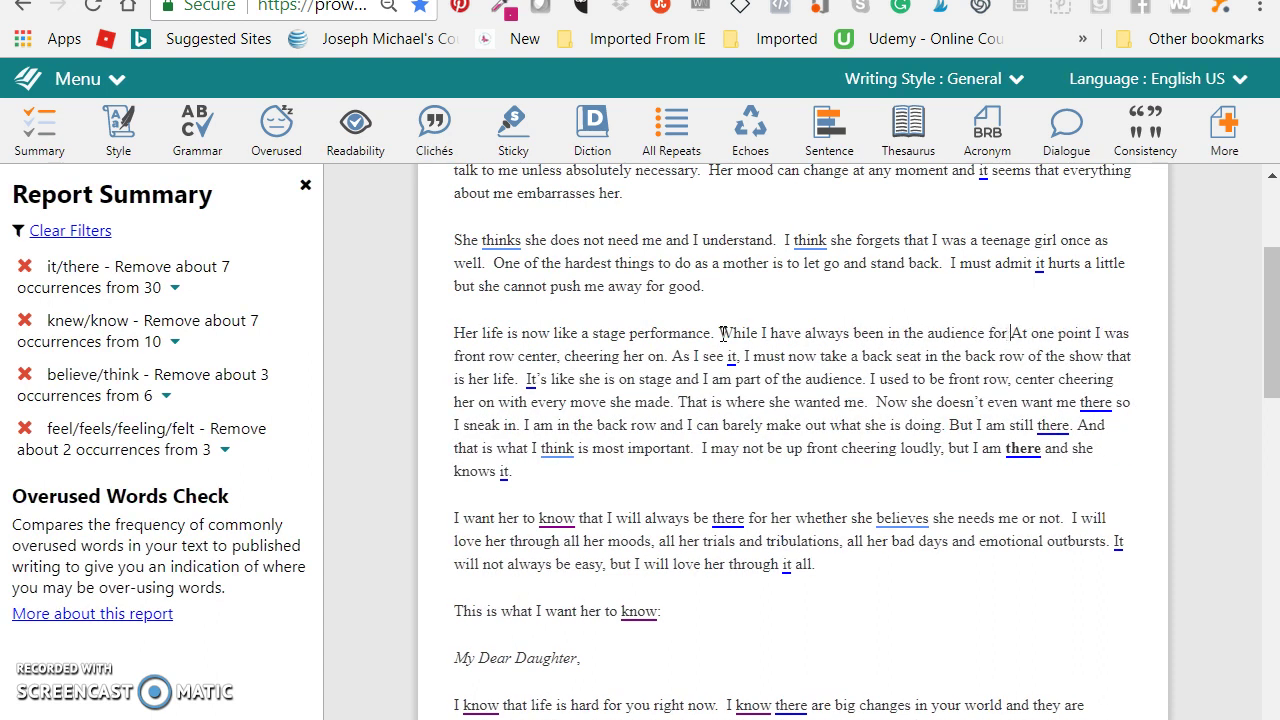
{"action": "type", "text": " herlife pe"}
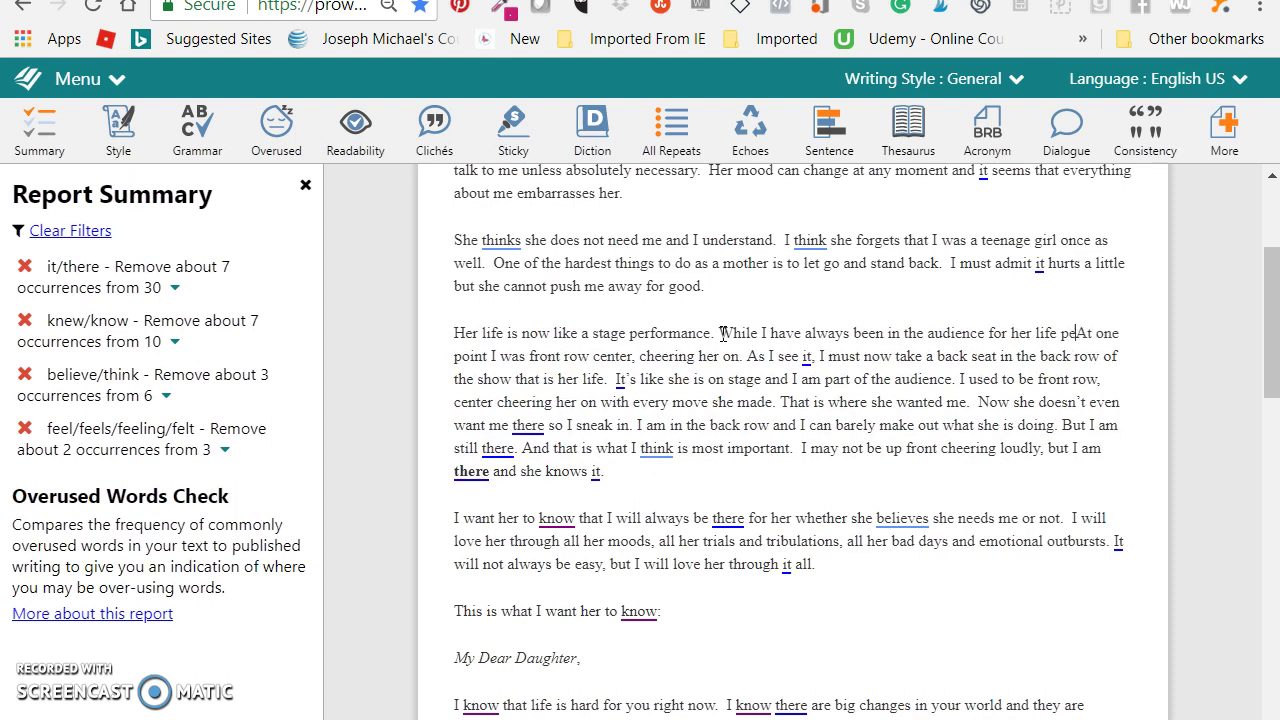
{"action": "type", "text": "rformance,"}
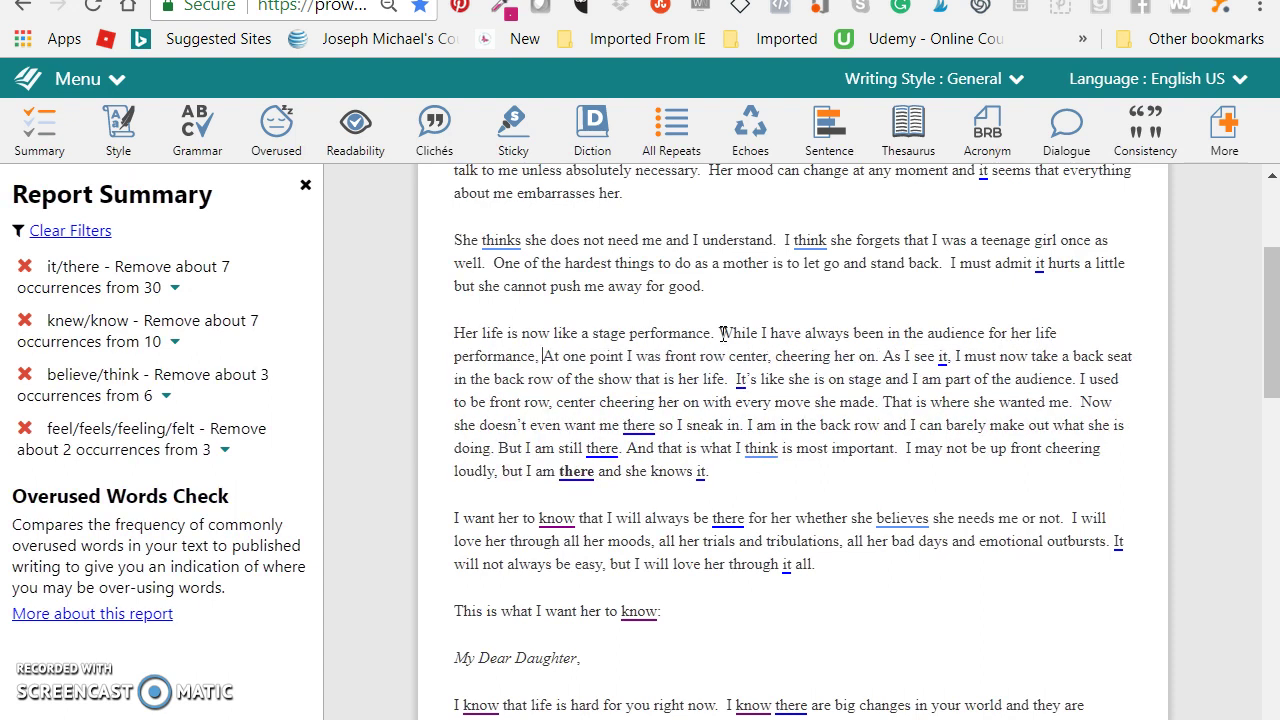
{"action": "key", "text": "BackSpace"}
{"action": "type", "text": "a"}
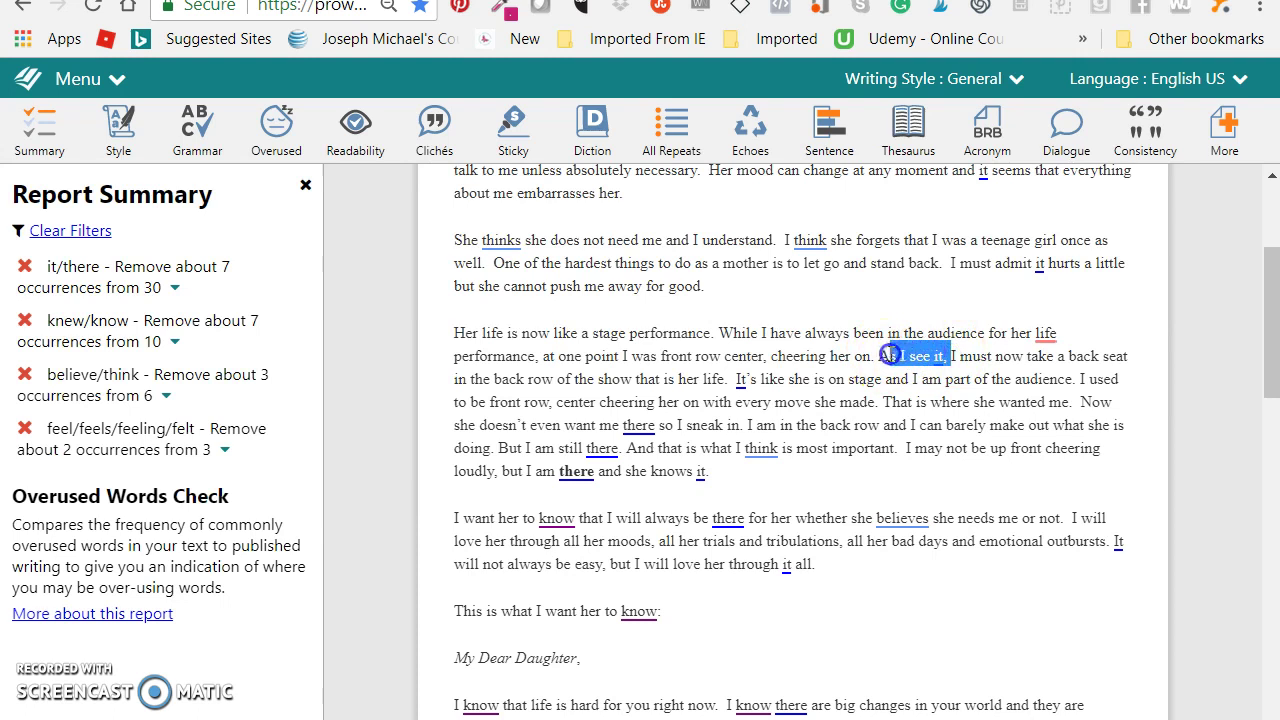
Type 'Now' and remove 'back' and the repeated 'now' so it reads 'Now I must take a seat'.
{"action": "type", "text": "Now"}
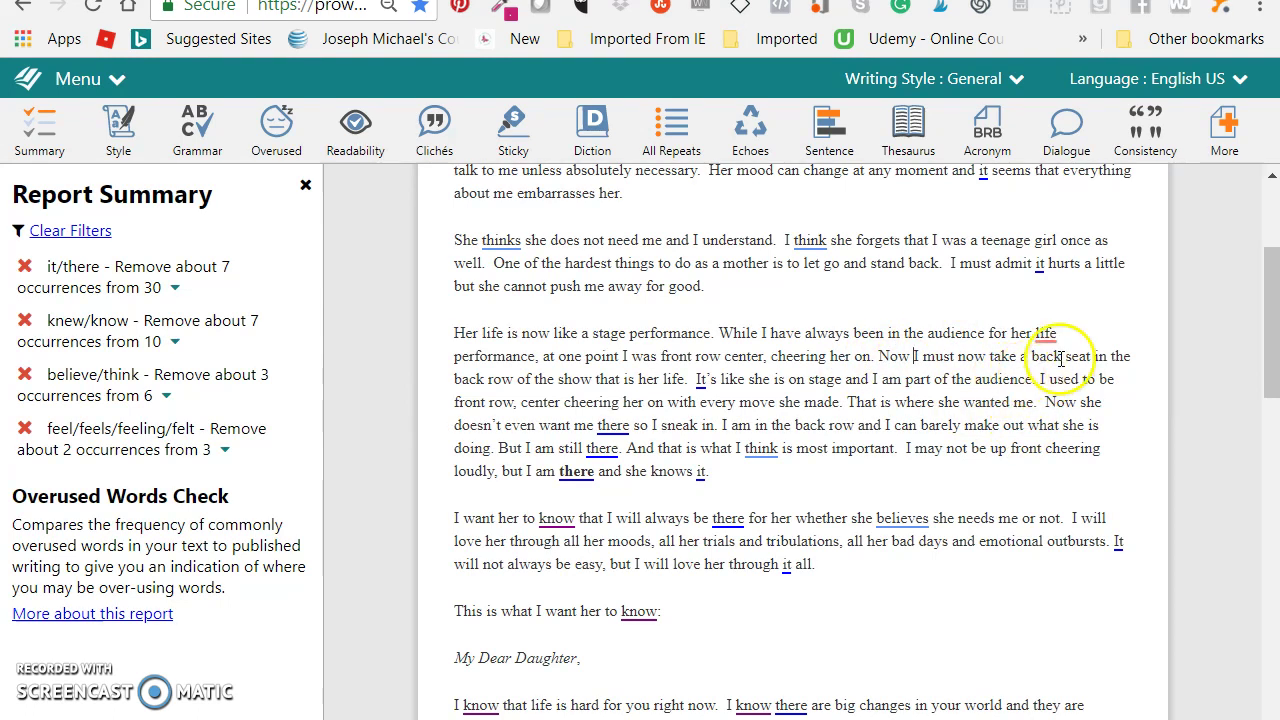
{"action": "key", "text": "BackSpace"}
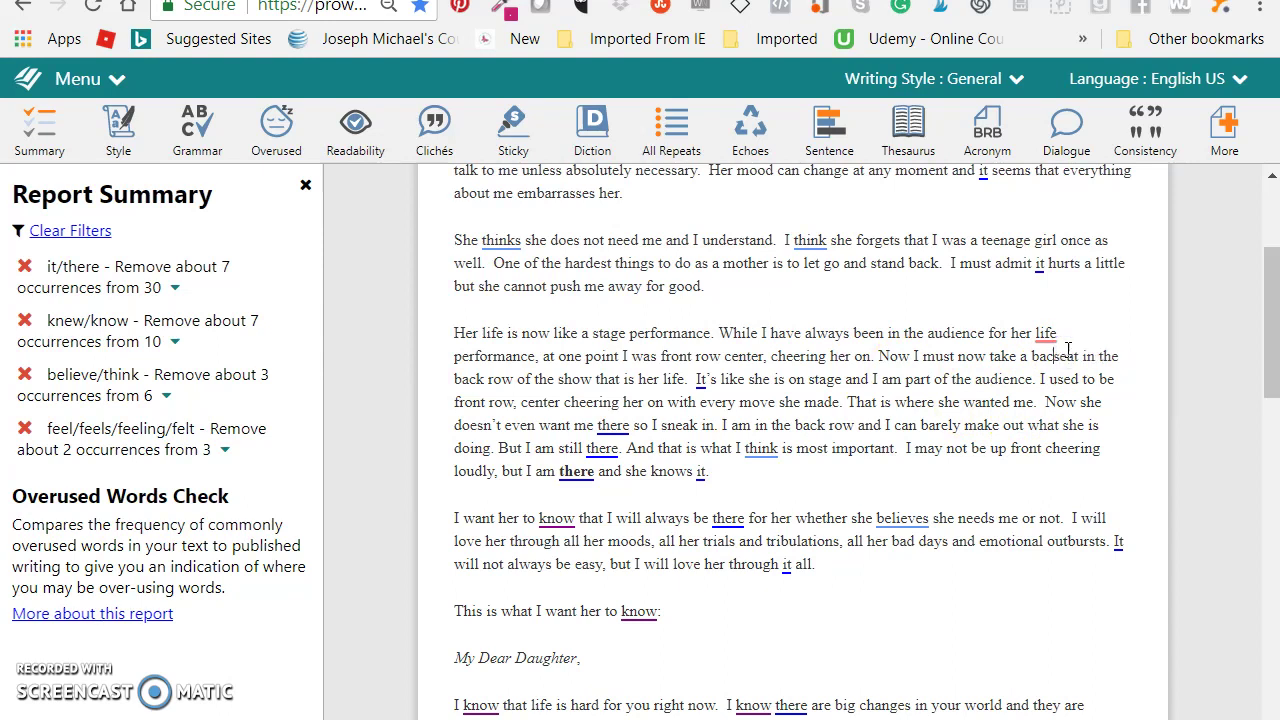
{"action": "key", "text": "BackSpace"}
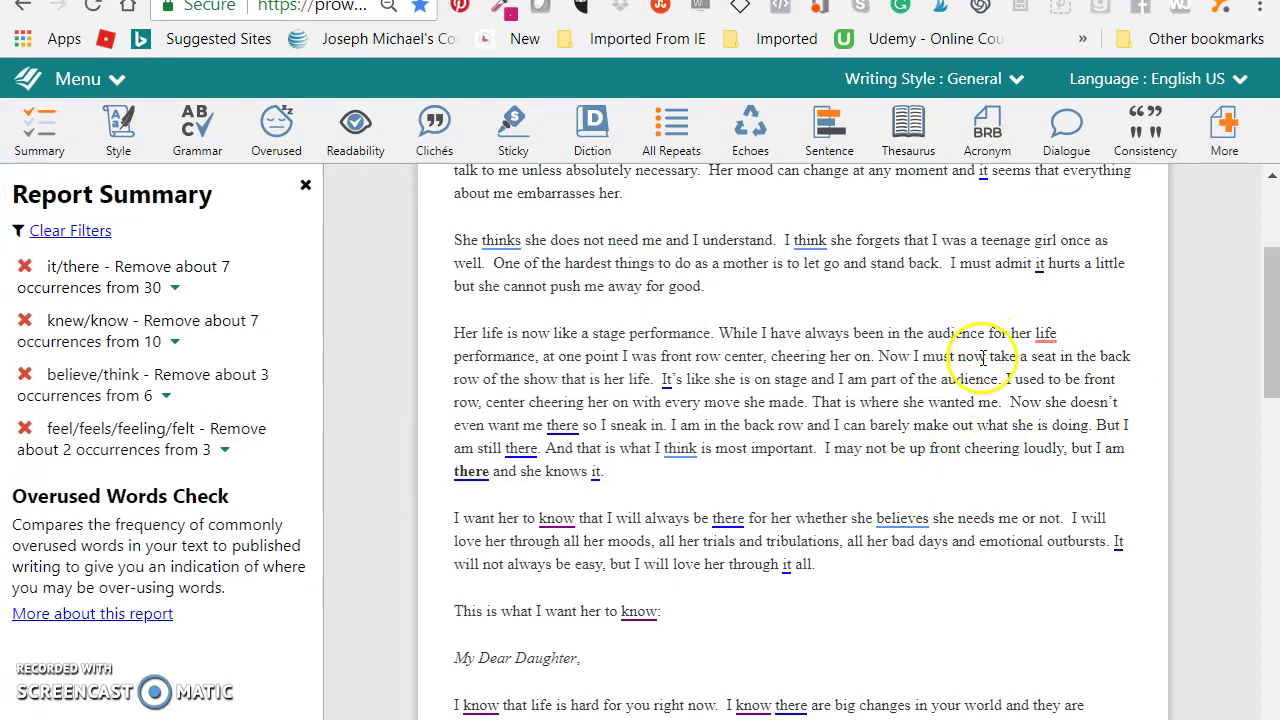
{"action": "key", "text": "BackSpace"}
{"action": "key", "text": "BackSpace"}
{"action": "key", "text": "BackSpace"}
{"action": "key", "text": "BackSpace"}
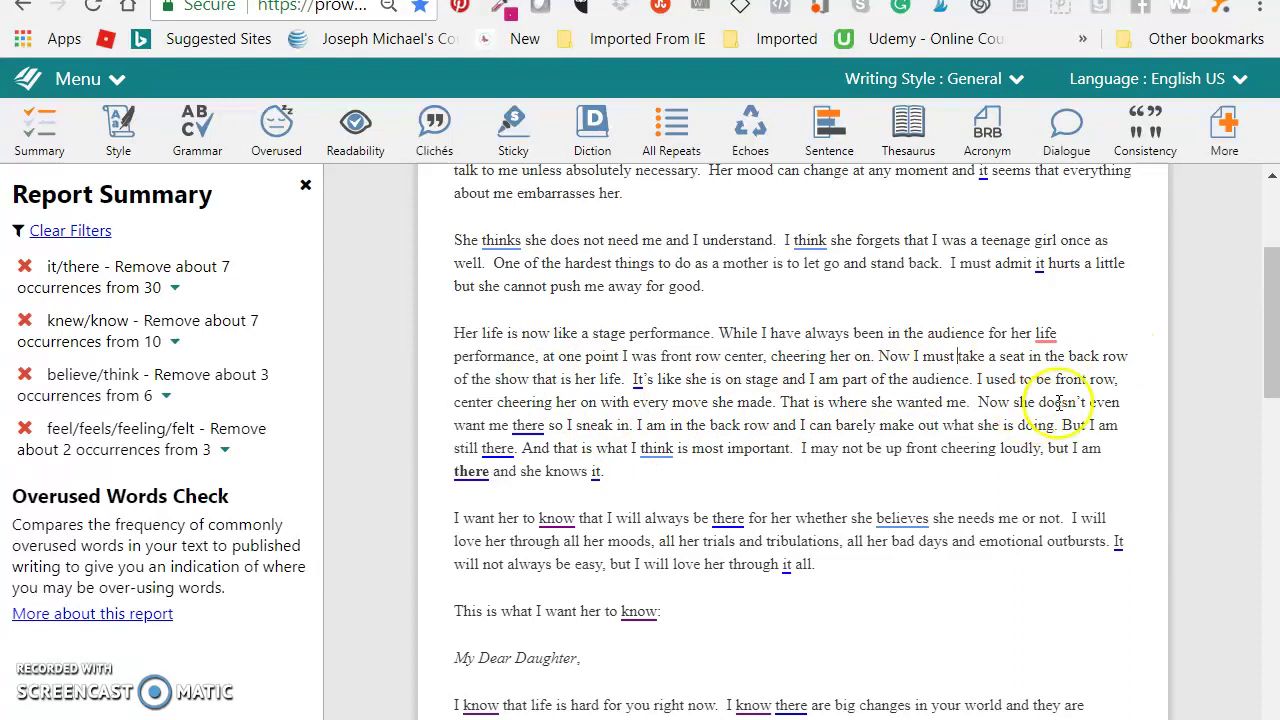
End the sentence at 'the back row' and delete the on-stage and front-row sentences.
{"action": "left_click", "coordinate": [622, 379]}
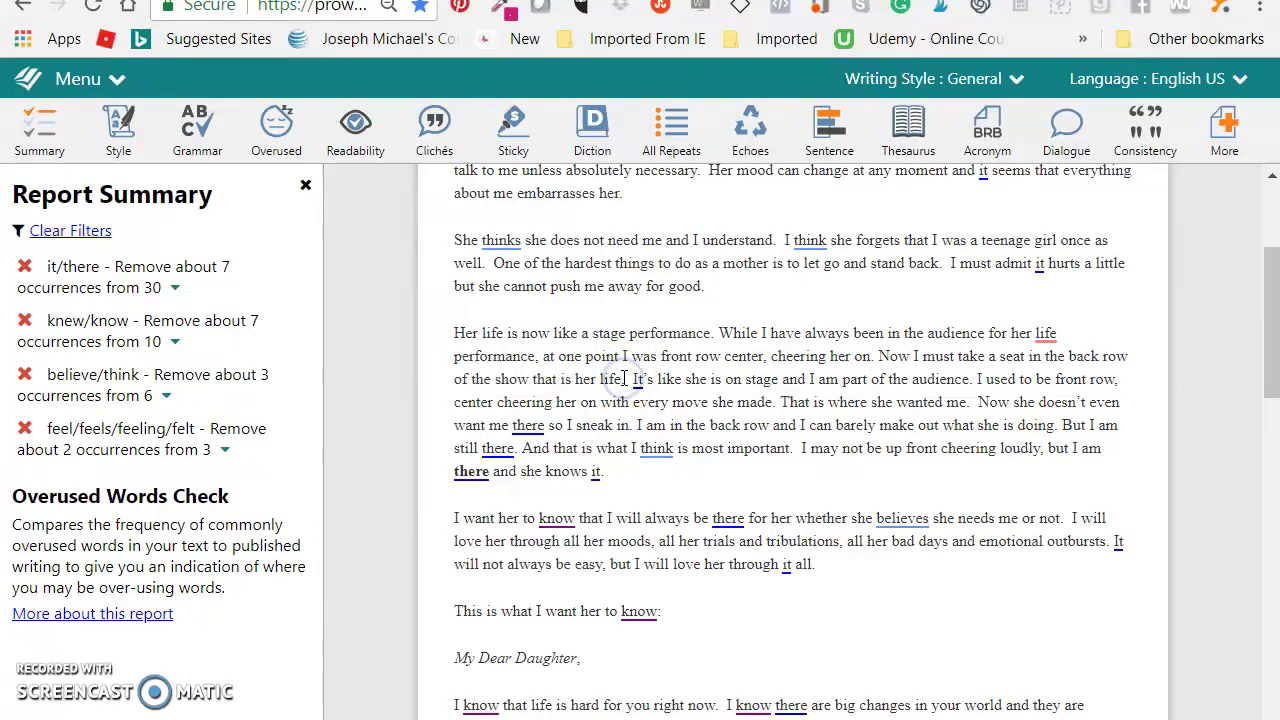
{"action": "key", "text": "BackSpace"}
{"action": "key", "text": "BackSpace"}
{"action": "key", "text": "BackSpace"}
{"action": "key", "text": "BackSpace"}
{"action": "key", "text": "BackSpace"}
{"action": "key", "text": "BackSpace"}
{"action": "key", "text": "BackSpace"}
{"action": "key", "text": "BackSpace"}
{"action": "key", "text": "BackSpace"}
{"action": "key", "text": "BackSpace"}
{"action": "key", "text": "BackSpace"}
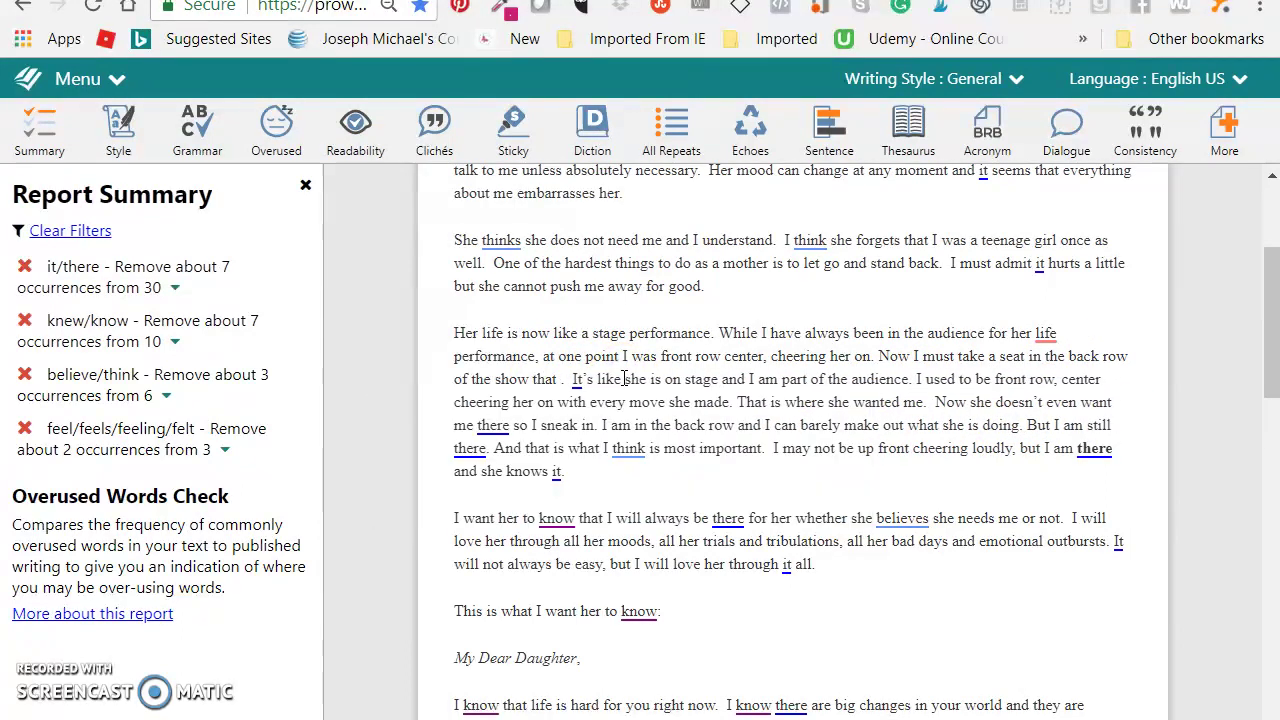
{"action": "key", "text": "BackSpace"}
{"action": "key", "text": "BackSpace"}
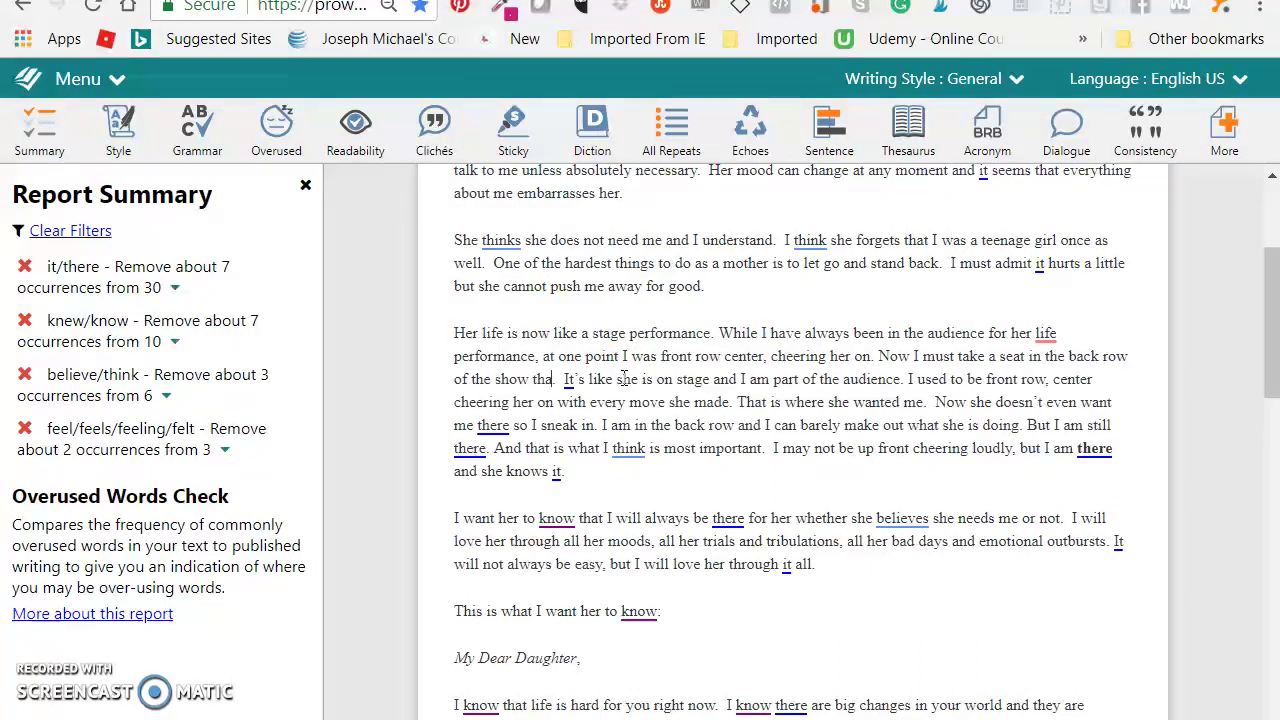
{"action": "key", "text": "BackSpace"}
{"action": "key", "text": "BackSpace"}
{"action": "key", "text": "BackSpace"}
{"action": "key", "text": "BackSpace"}
{"action": "key", "text": "BackSpace"}
{"action": "key", "text": "BackSpace"}
{"action": "key", "text": "BackSpace"}
{"action": "key", "text": "BackSpace"}
{"action": "key", "text": "BackSpace"}
{"action": "key", "text": "BackSpace"}
{"action": "key", "text": "BackSpace"}
{"action": "key", "text": "BackSpace"}
{"action": "key", "text": "BackSpace"}
{"action": "key", "text": "BackSpace"}
{"action": "key", "text": "BackSpace"}
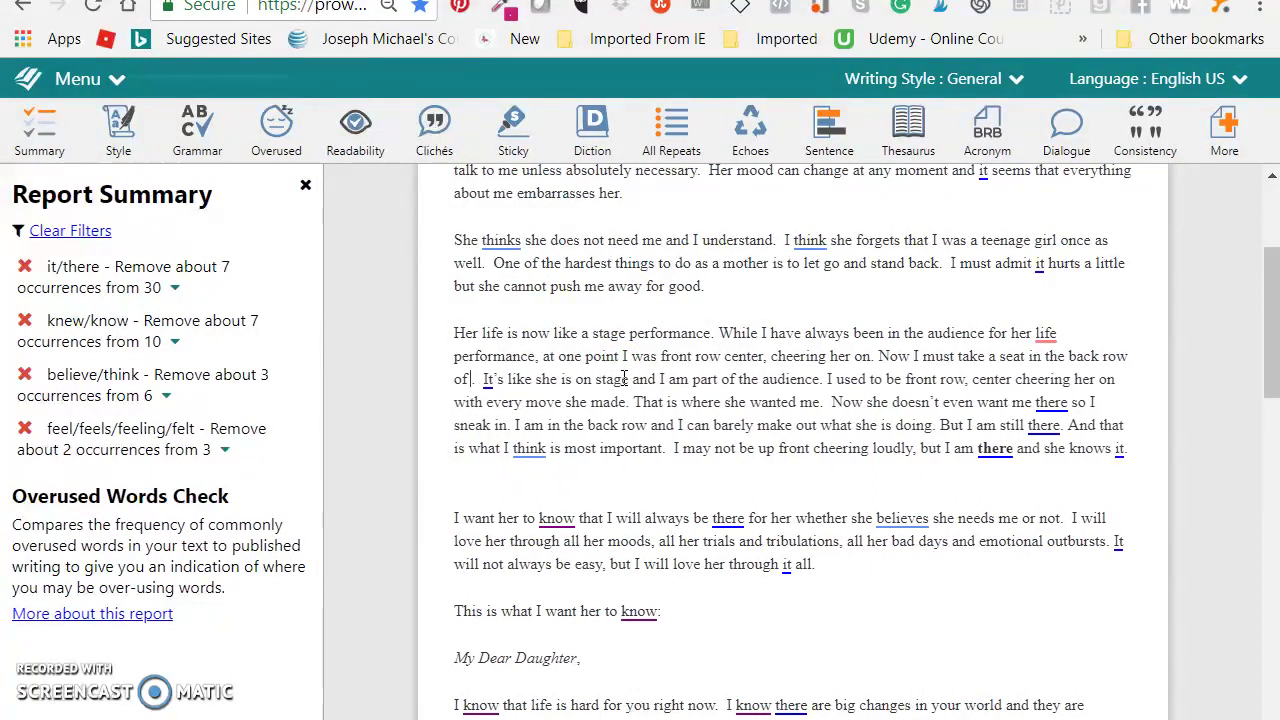
{"action": "key", "text": "BackSpace"}
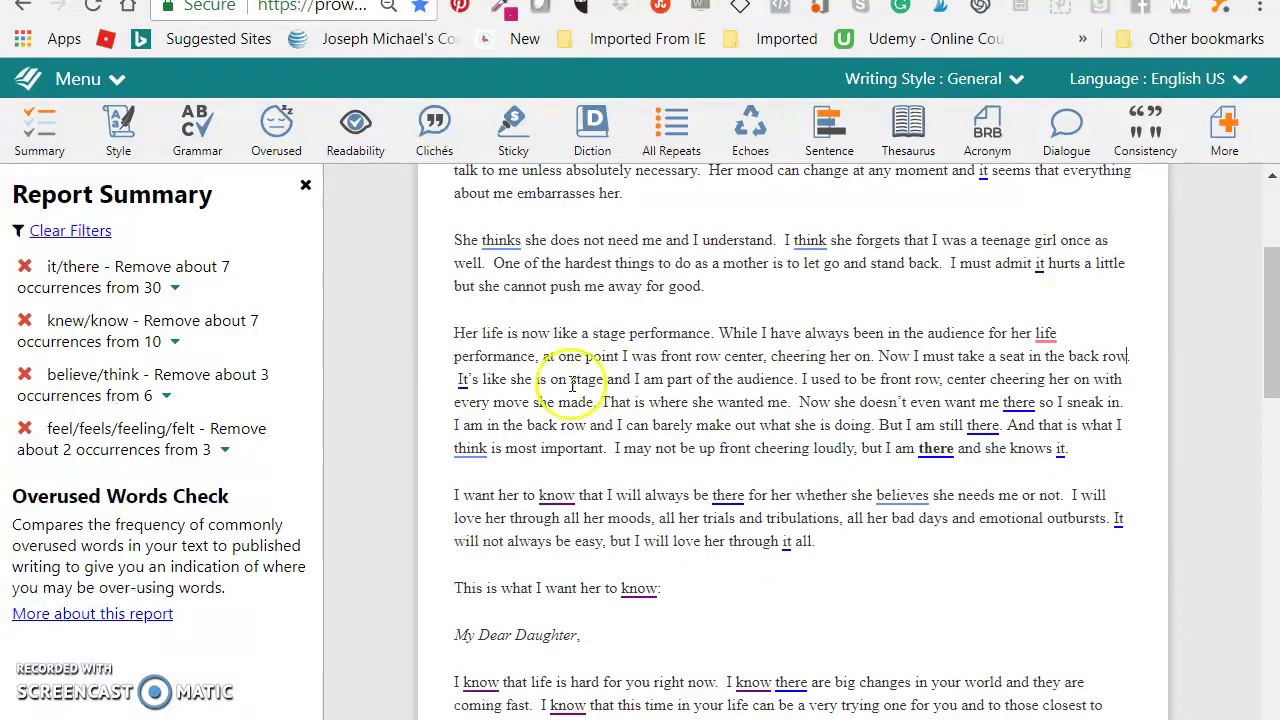
{"action": "left_click_drag", "start_coordinate": [455, 379], "coordinate": [606, 401]}
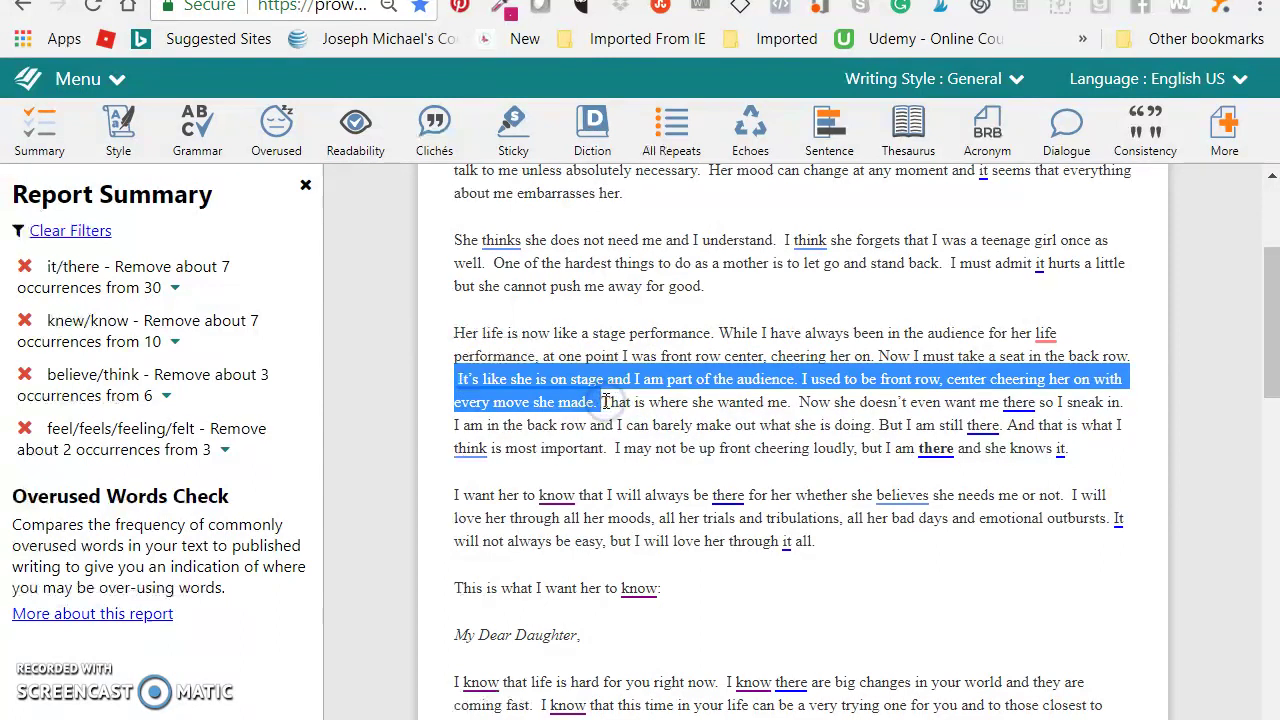
{"action": "key", "text": "BackSpace"}
{"action": "key", "text": "BackSpace"}
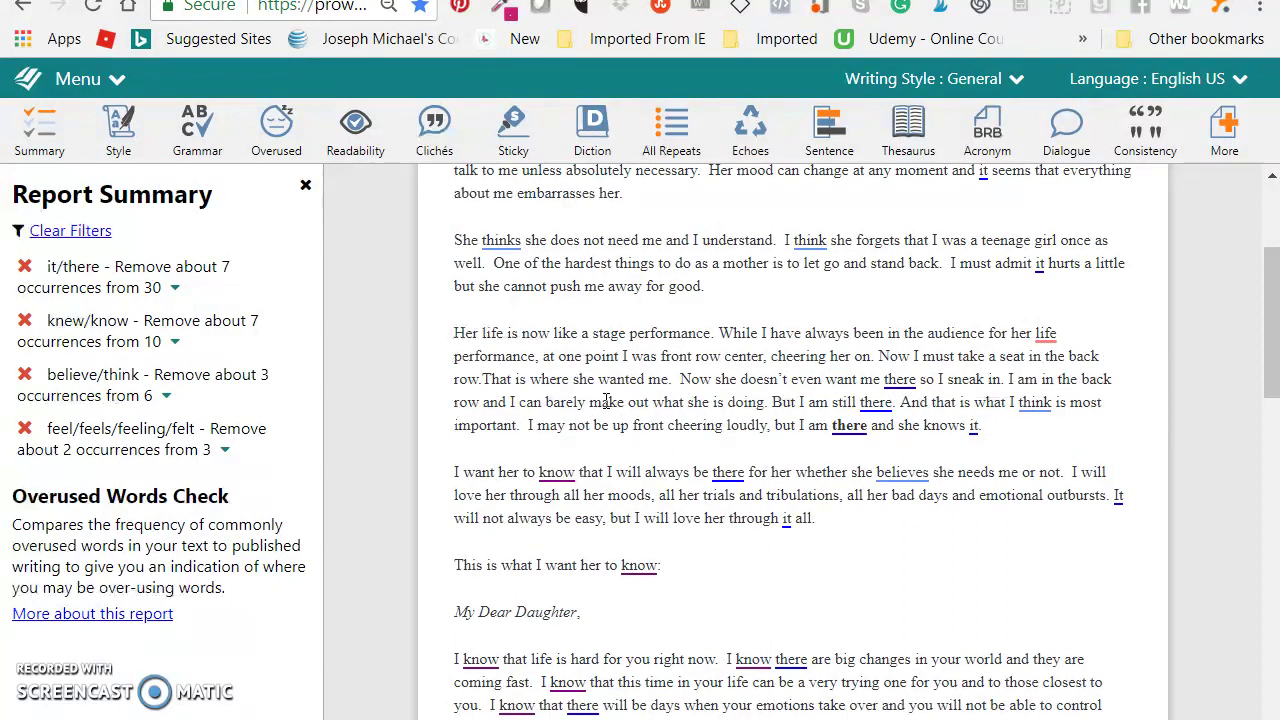
Add 'because she no longer wants me visible.', delete the sneaking-in sentences, and insert 'sneak in and' after 'must'.
{"action": "type", "text": "because she"}
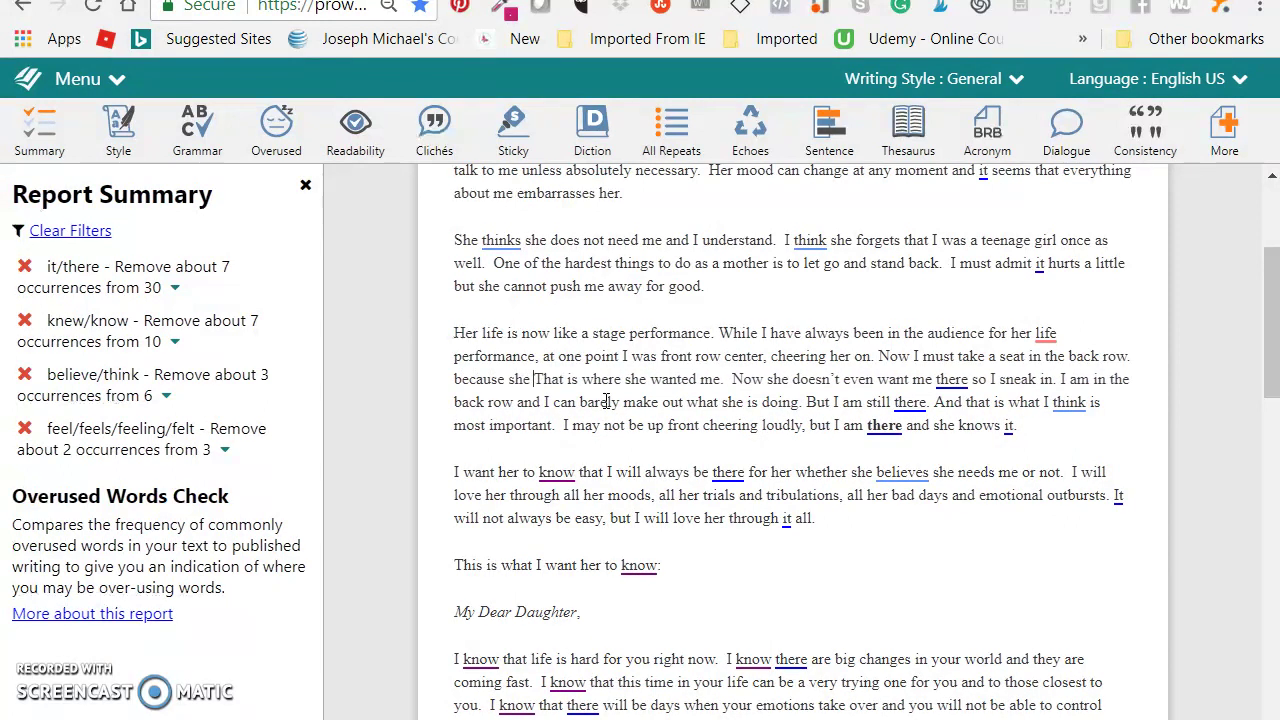
{"action": "type", "text": " no longer want"}
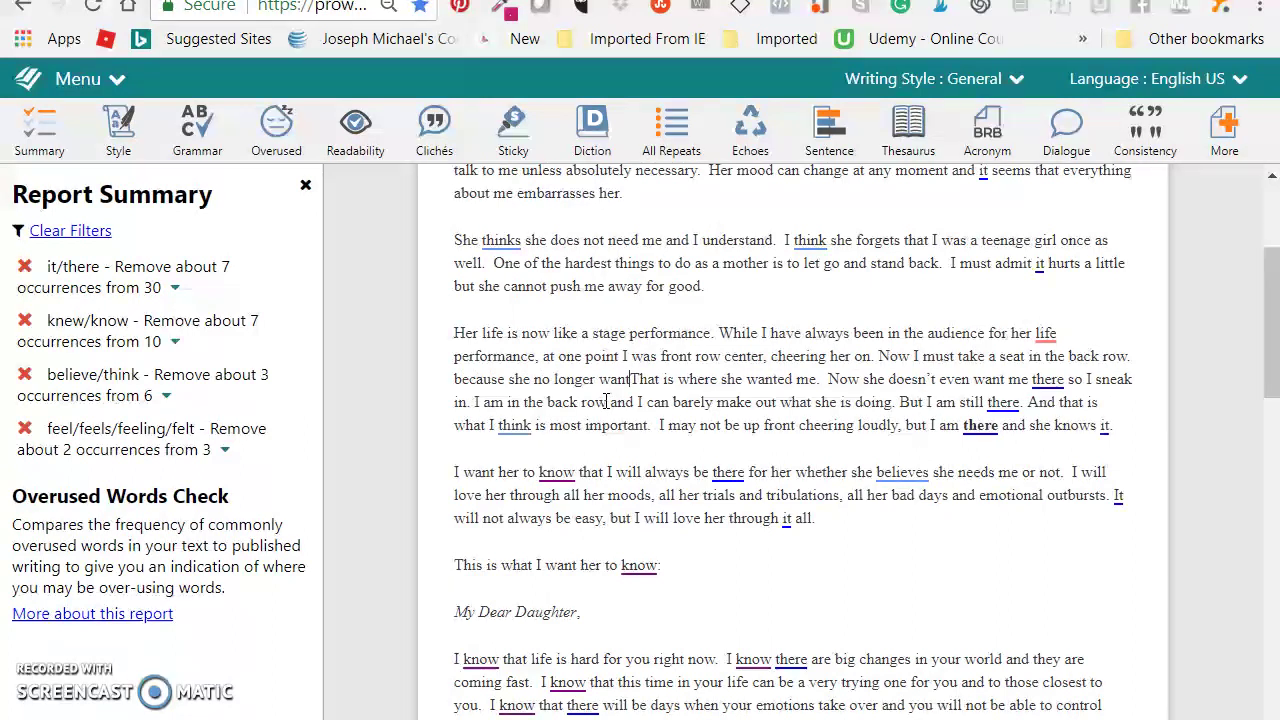
{"action": "type", "text": "s me "}
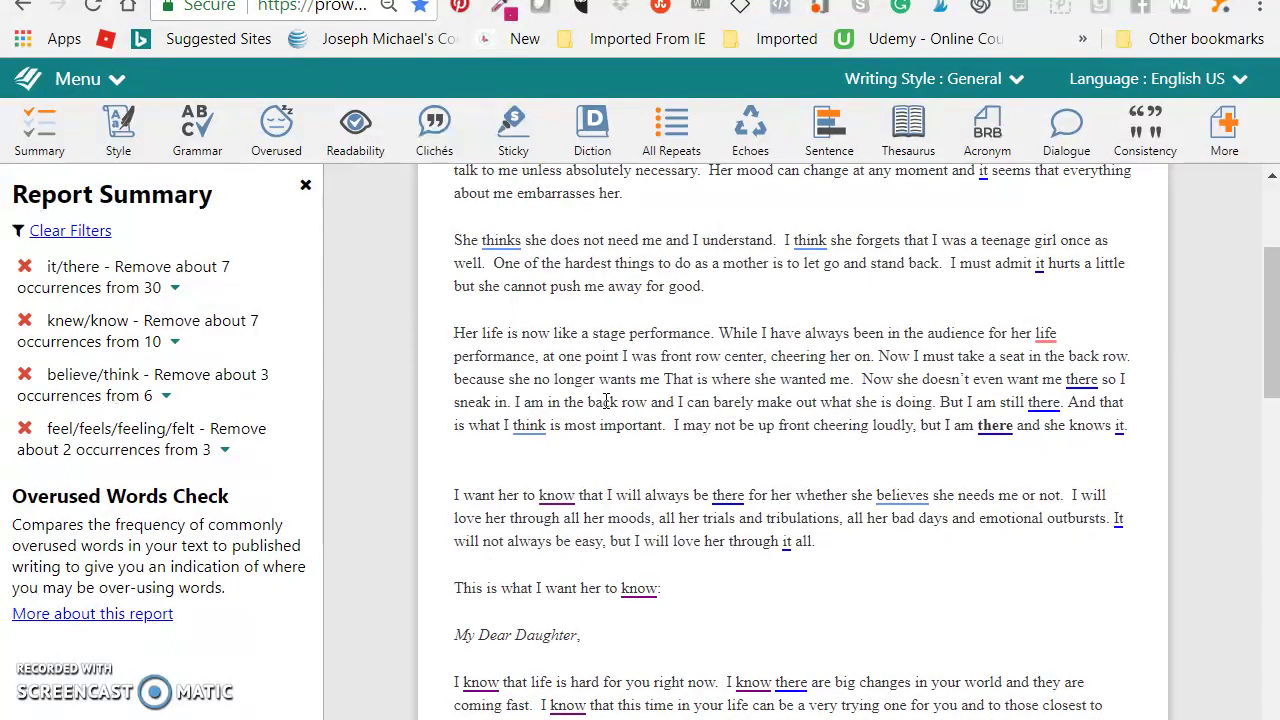
{"action": "type", "text": "visible"}
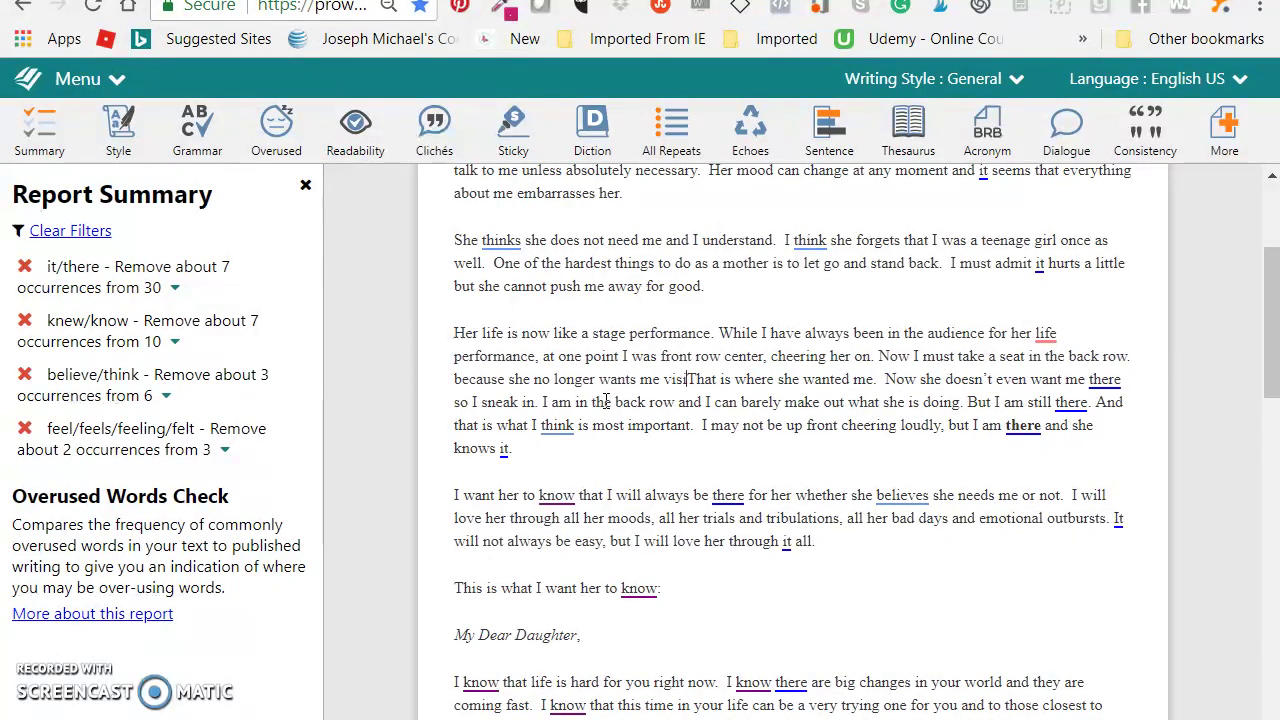
{"action": "type", "text": "."}
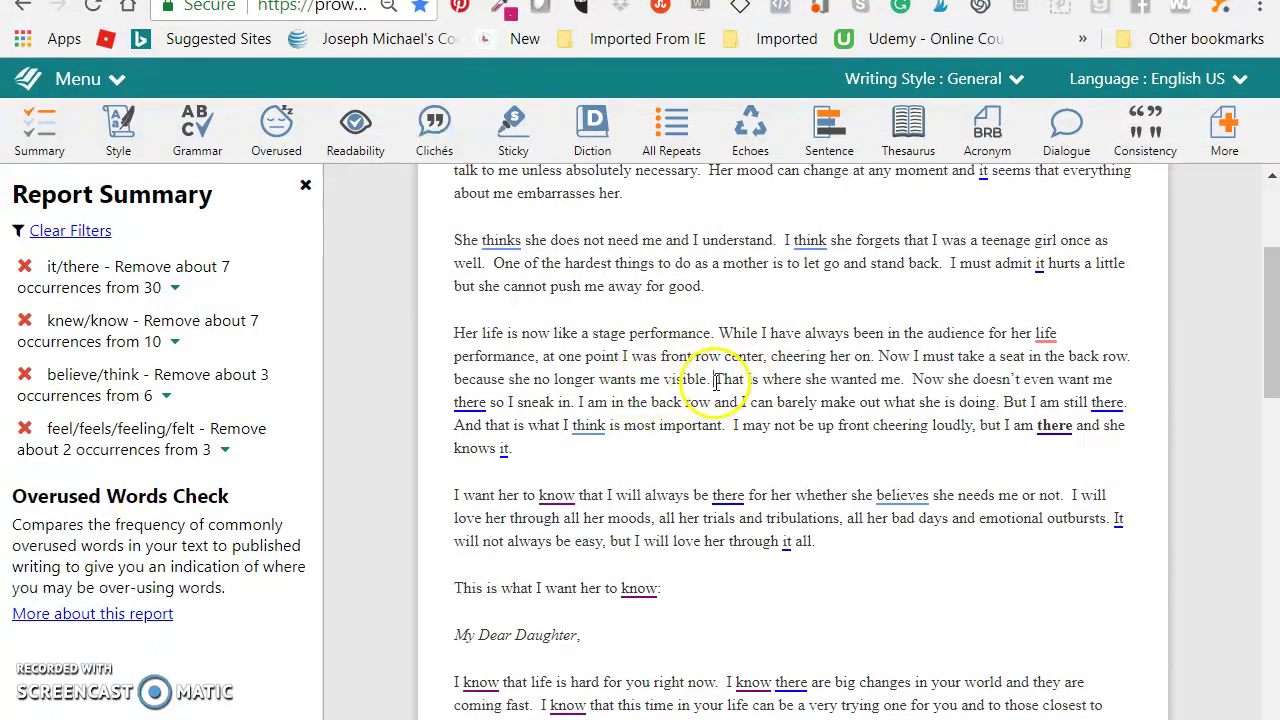
{"action": "left_click_drag", "start_coordinate": [714, 379], "coordinate": [575, 408]}
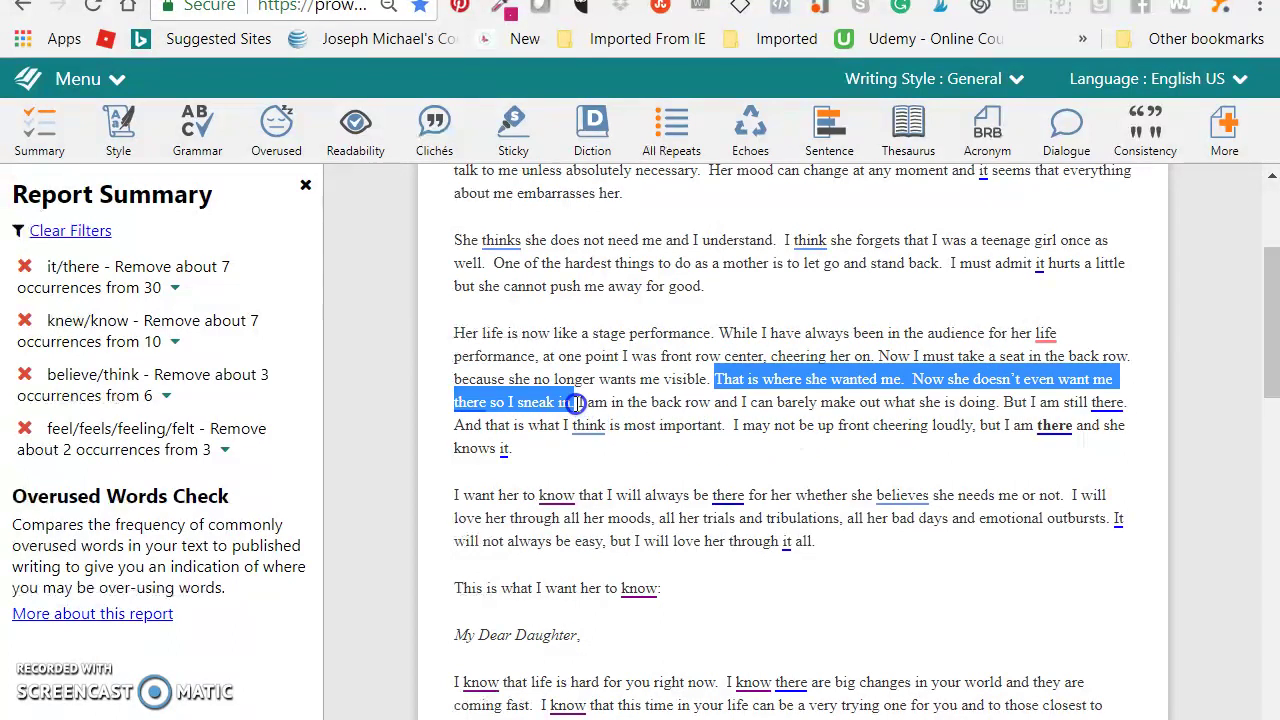
{"action": "key", "text": "BackSpace"}
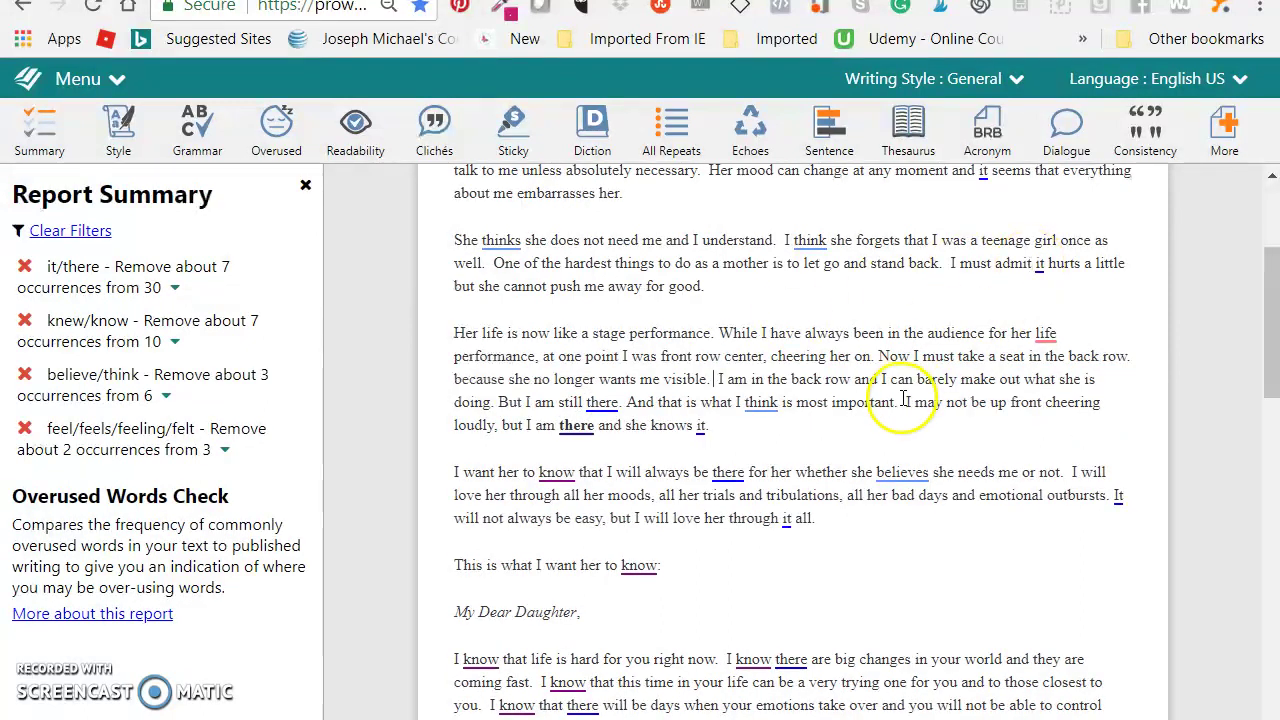
{"action": "left_click", "coordinate": [957, 356]}
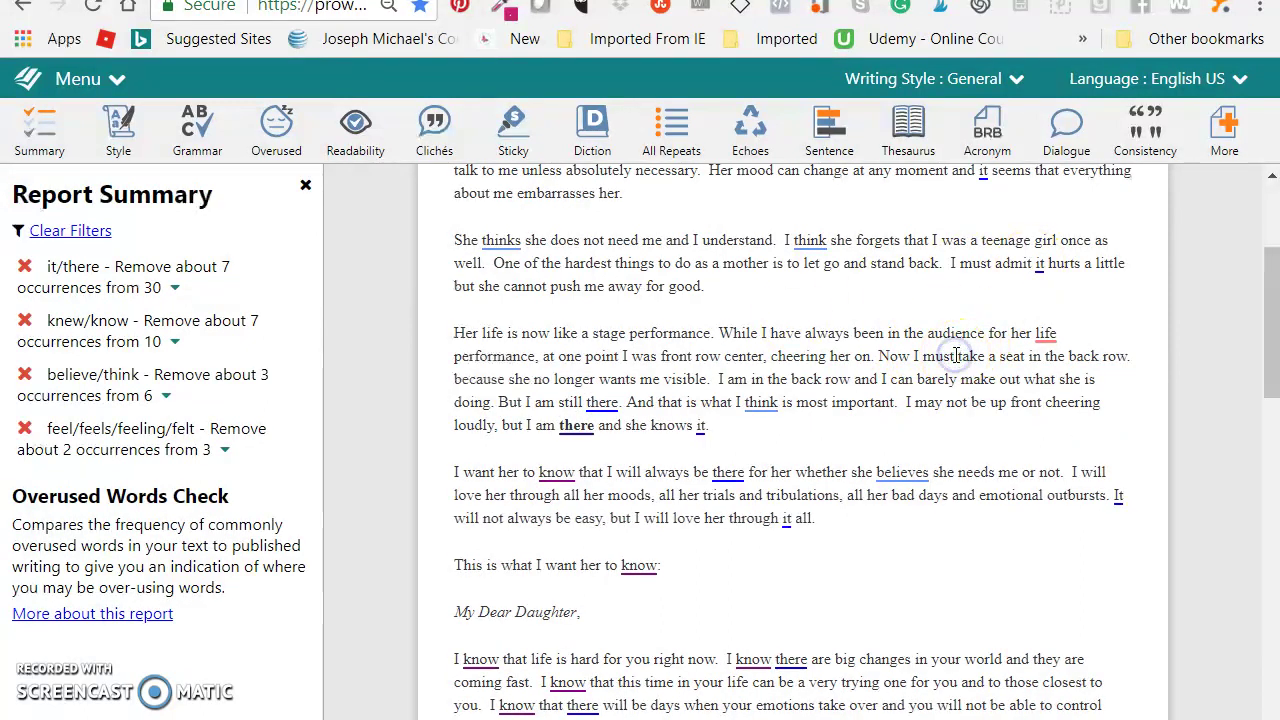
{"action": "type", "text": "sneak in and"}
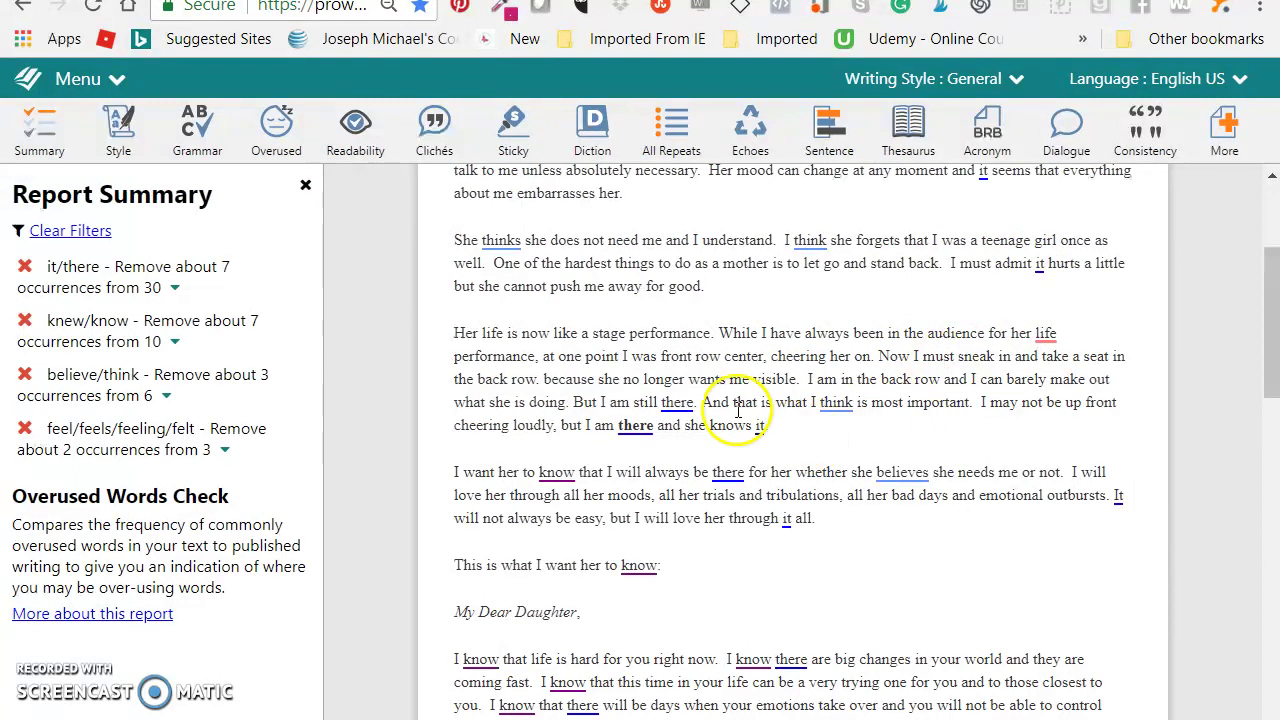
Join the sentence after 'the back row' and replace 'in the back row and' with 'so far back'.
{"action": "left_click", "coordinate": [547, 379]}
{"action": "key", "text": "BackSpace"}
{"action": "key", "text": "BackSpace"}
{"action": "key", "text": "BackSpace"}
{"action": "type", "text": "b"}
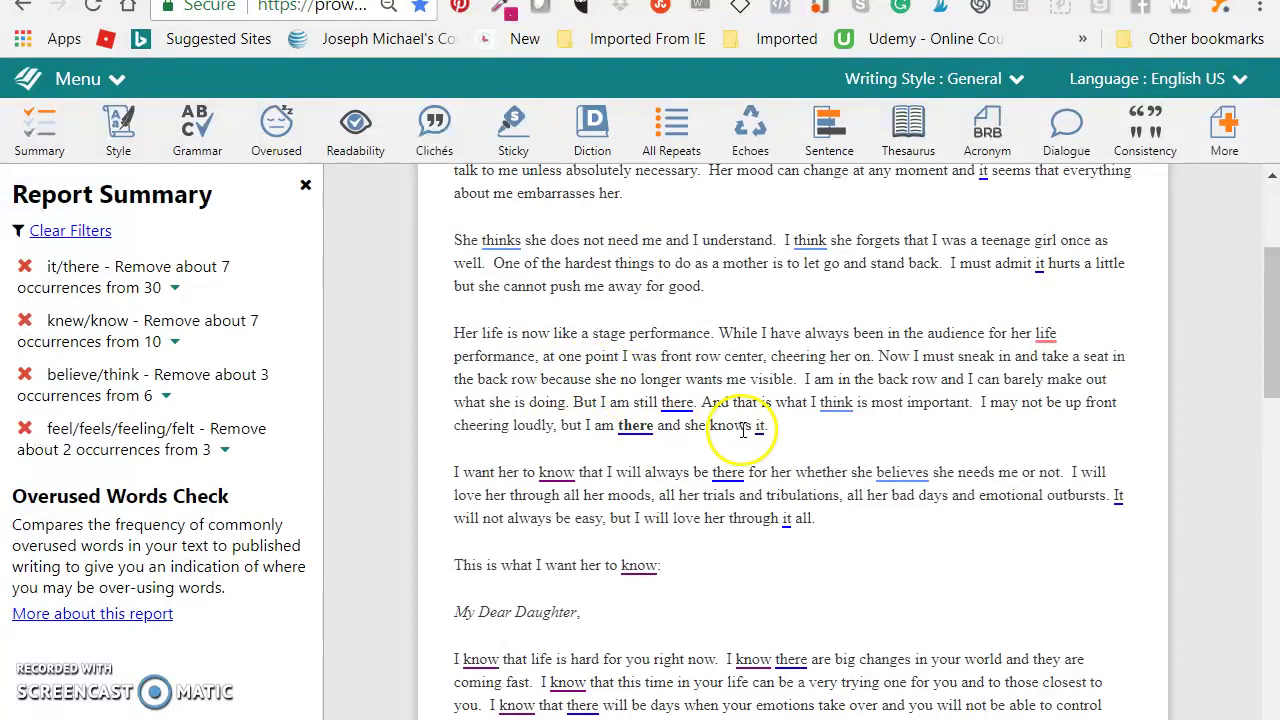
{"action": "left_click", "coordinate": [845, 405]}
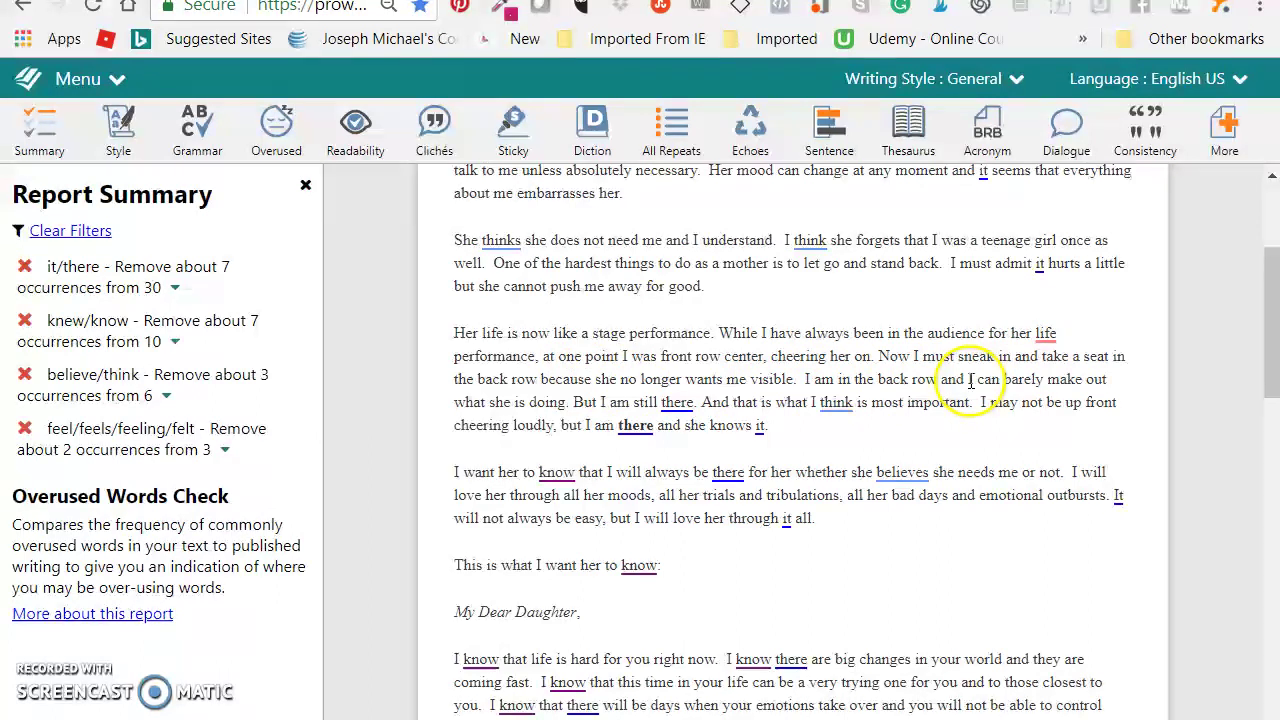
{"action": "left_click_drag", "start_coordinate": [966, 379], "coordinate": [819, 390]}
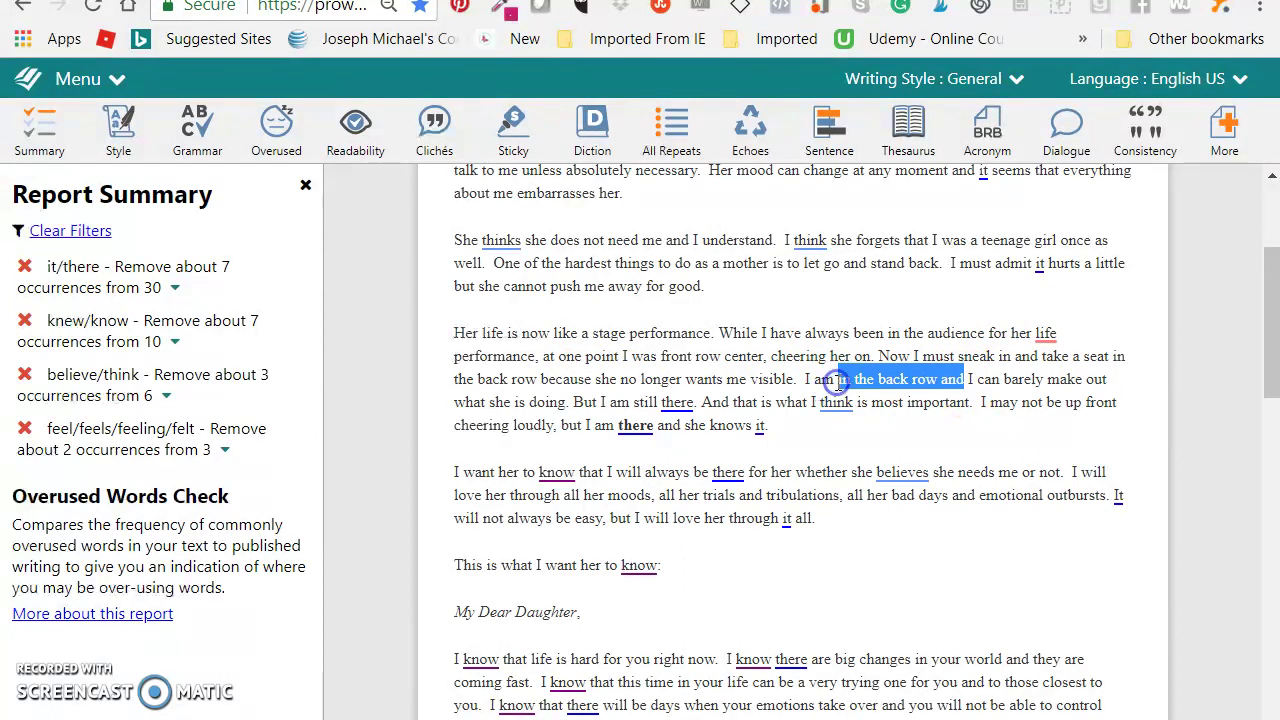
{"action": "type", "text": "so far back"}
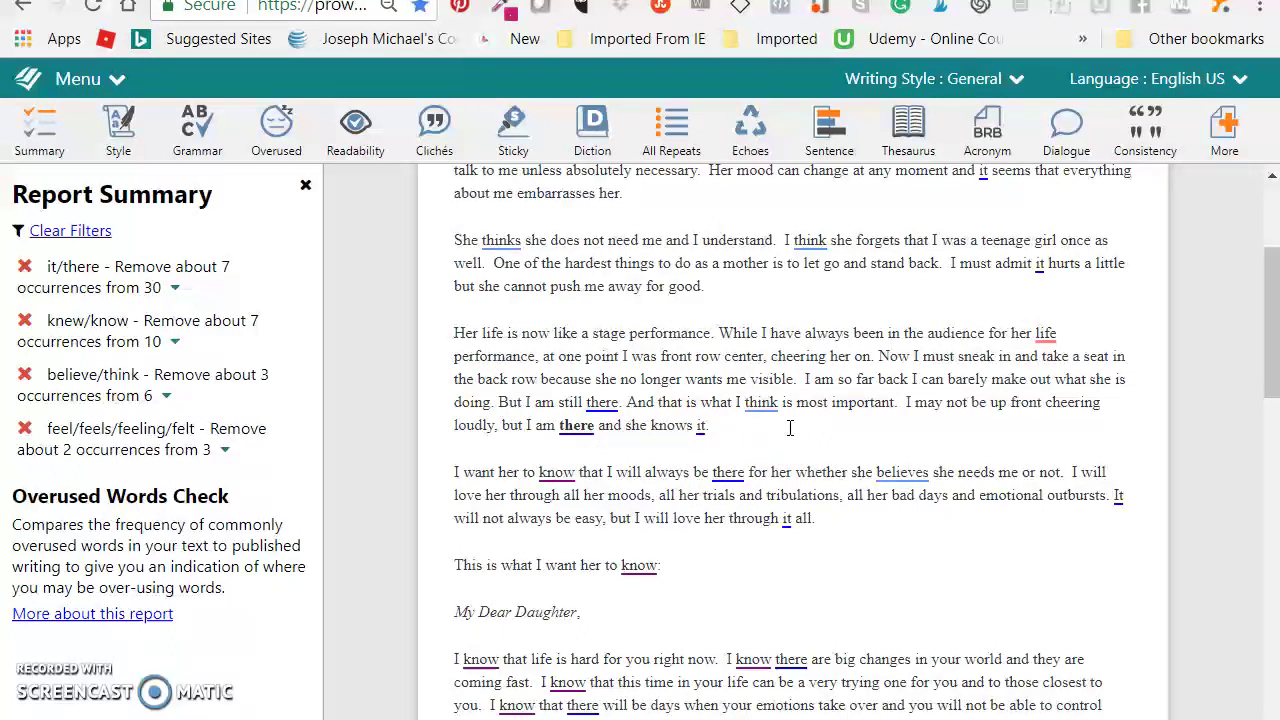
Check the it/there card, then change 'there' to 'present' in 'But I am still there.'.
{"action": "left_click", "coordinate": [602, 402]}
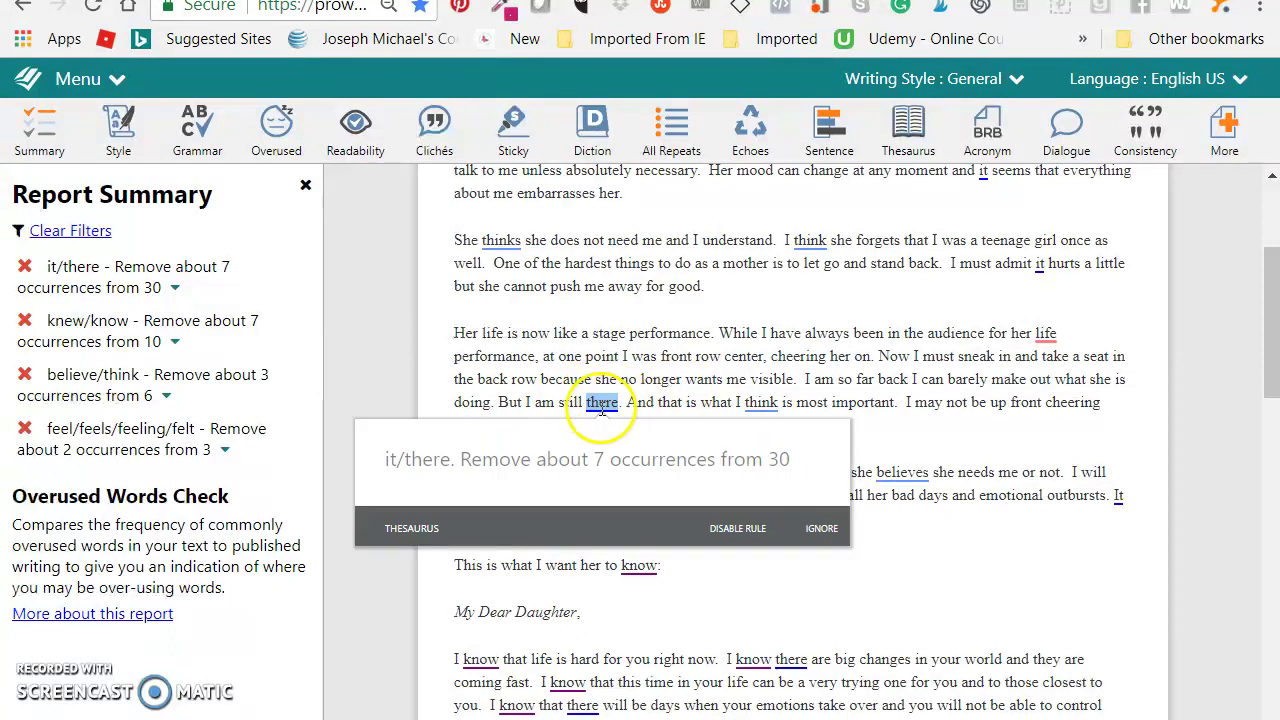
{"action": "left_click", "coordinate": [613, 402]}
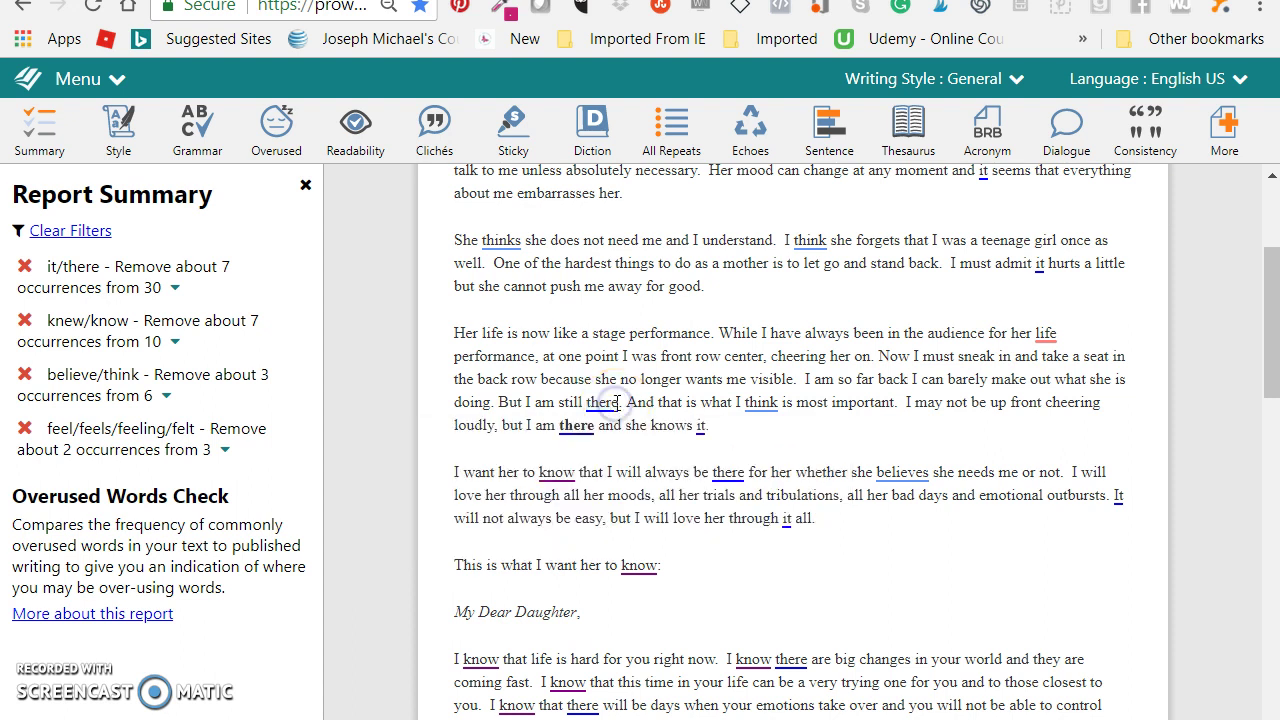
{"action": "key", "text": "BackSpace"}
{"action": "key", "text": "BackSpace"}
{"action": "key", "text": "BackSpace"}
{"action": "key", "text": "BackSpace"}
{"action": "key", "text": "BackSpace"}
{"action": "type", "text": "pres"}
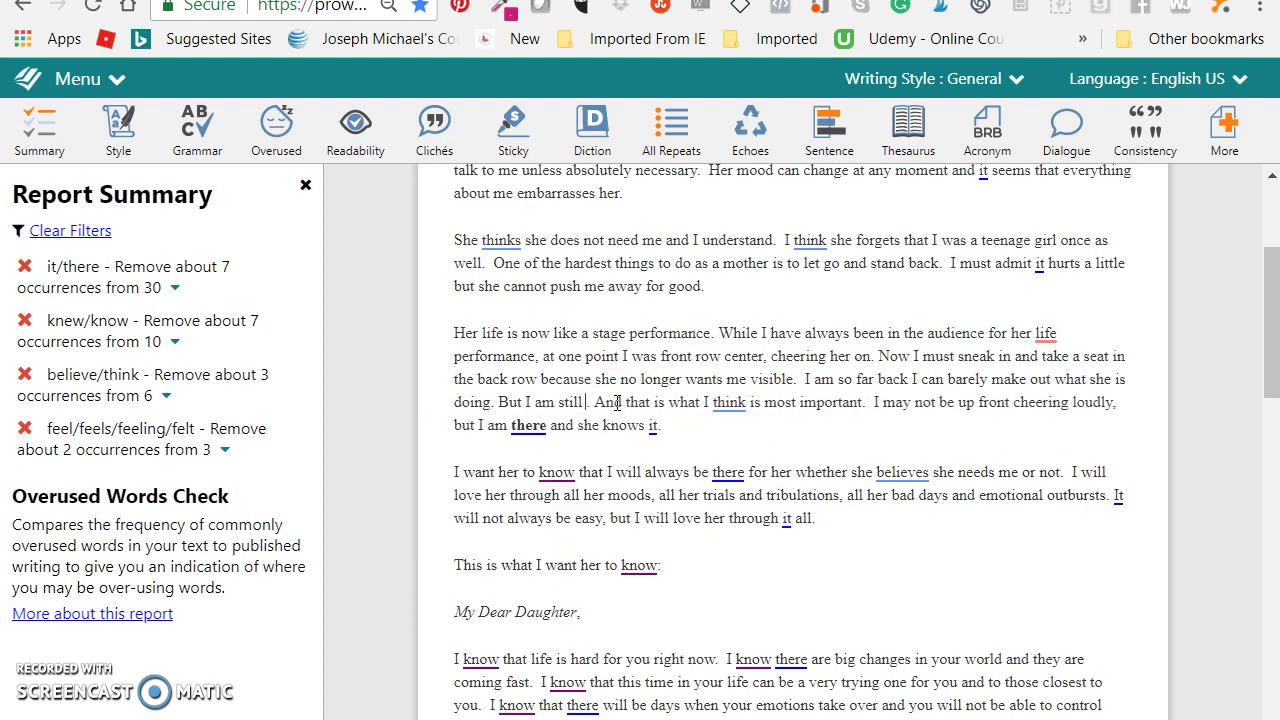
{"action": "type", "text": "ent."}
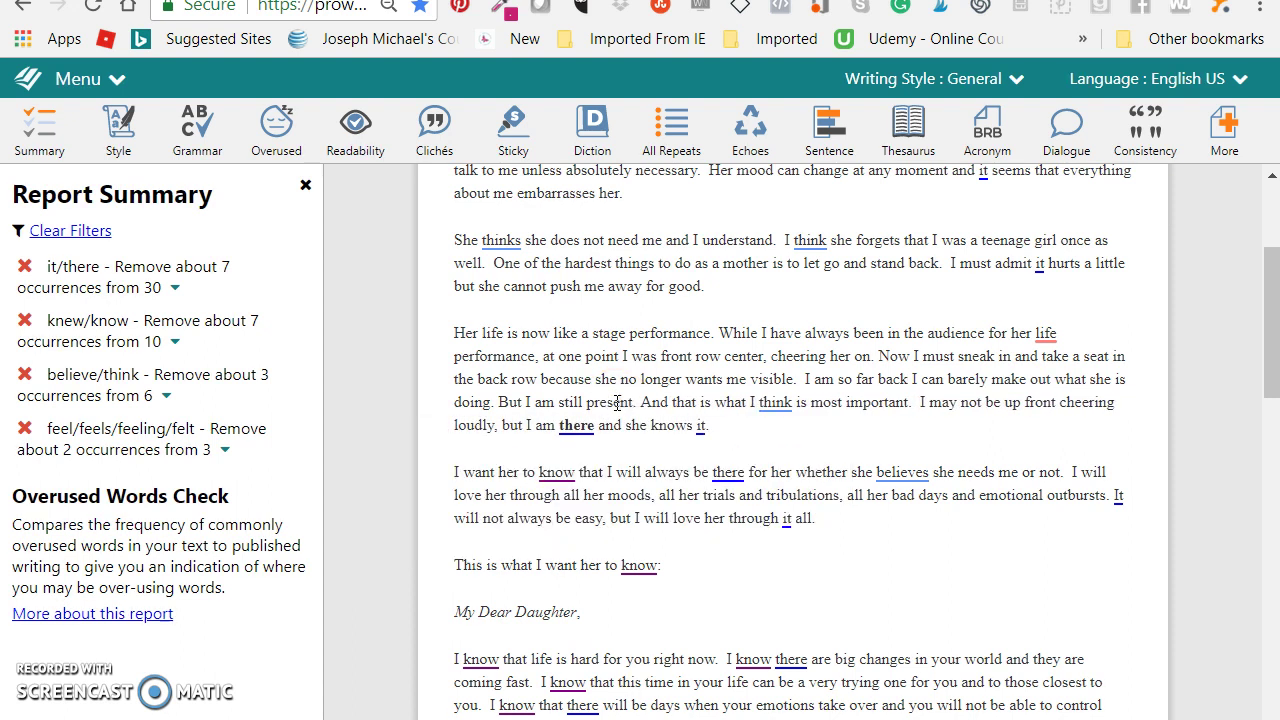
{"action": "mouse_move", "coordinate": [776, 404]}
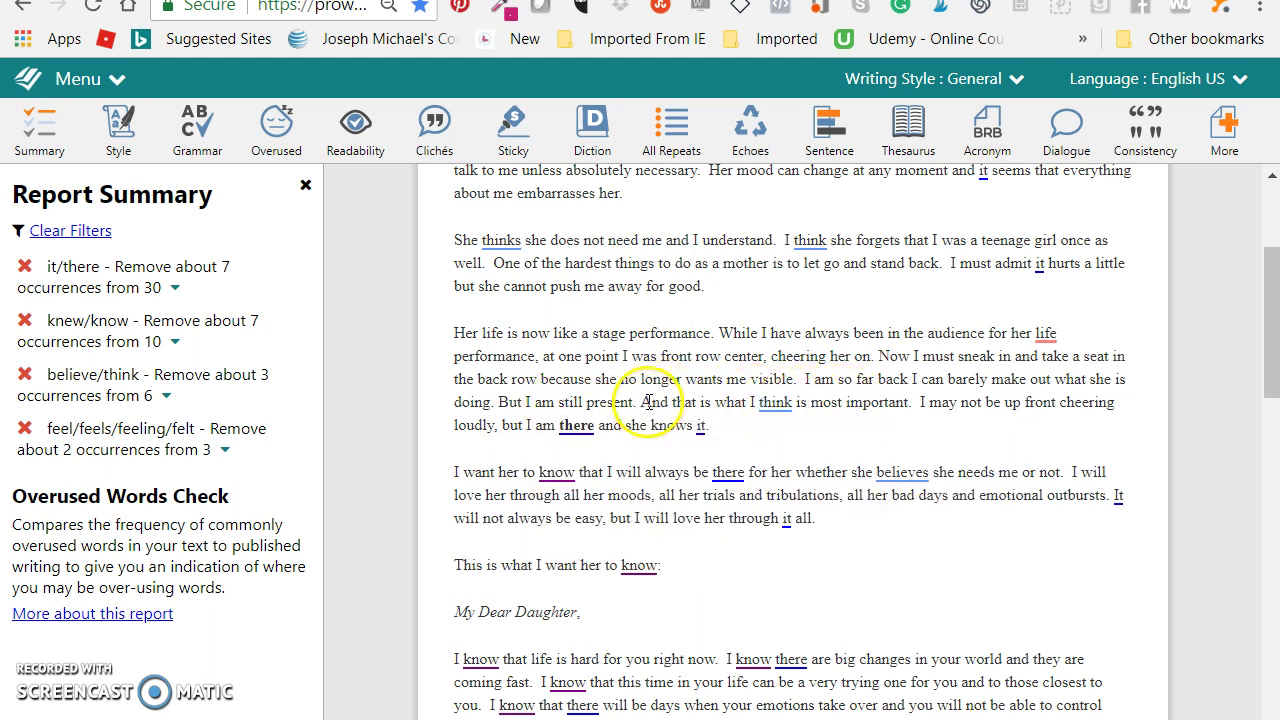
Replace '. And that is what I think' with 'and that is what is', reviewing the believe/think card for 'believes'.
{"action": "left_click_drag", "start_coordinate": [639, 402], "coordinate": [811, 400]}
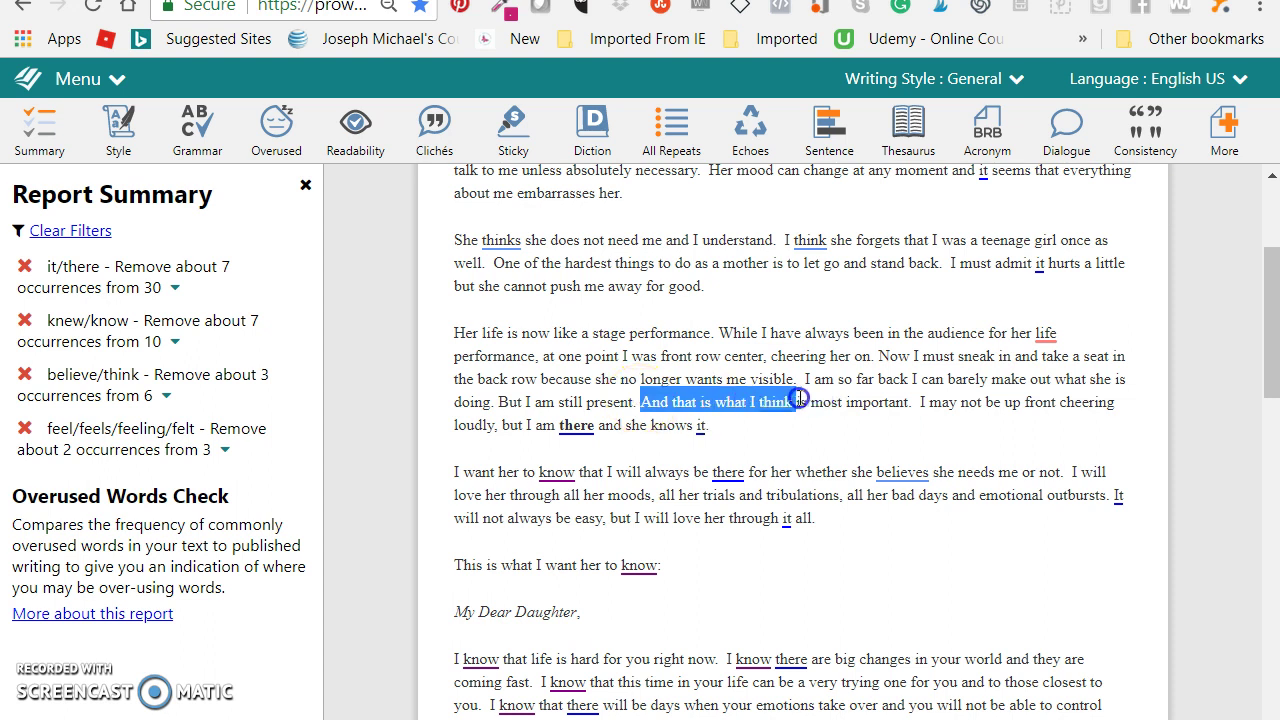
{"action": "key", "text": "BackSpace"}
{"action": "key", "text": "BackSpace"}
{"action": "key", "text": "BackSpace"}
{"action": "key", "text": "BackSpace"}
{"action": "type", "text": "and"}
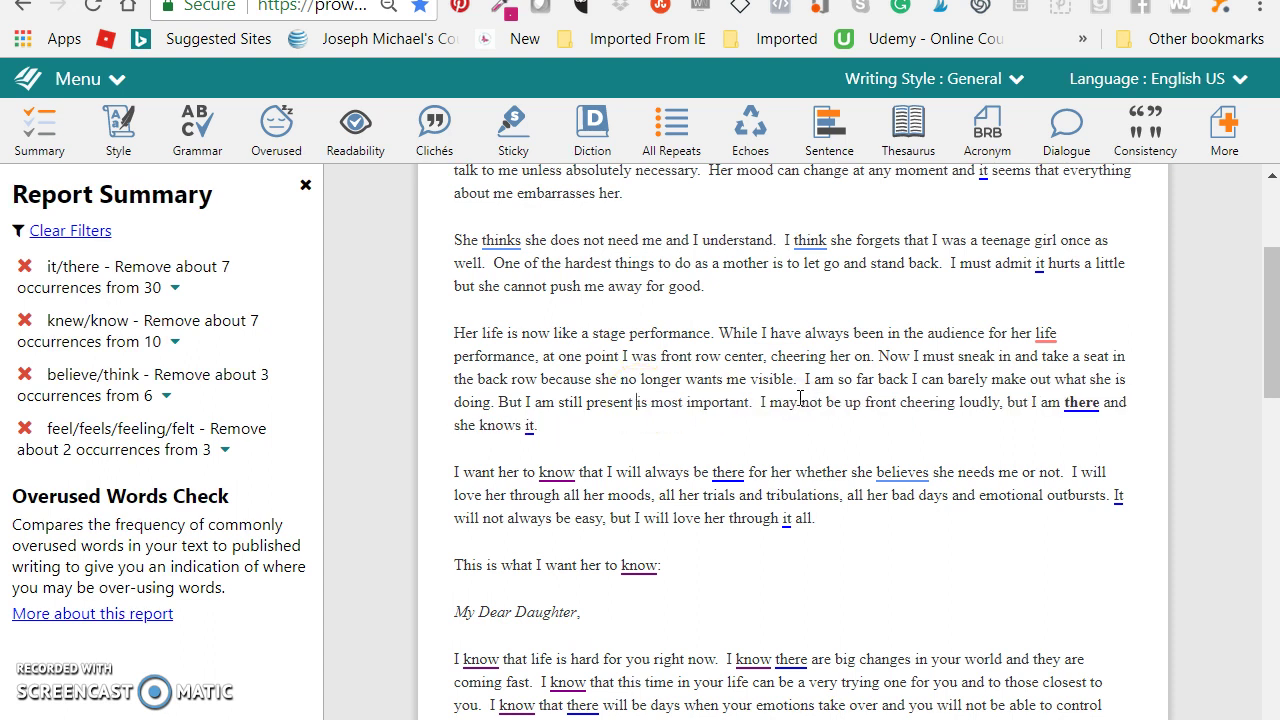
{"action": "type", "text": " that is"}
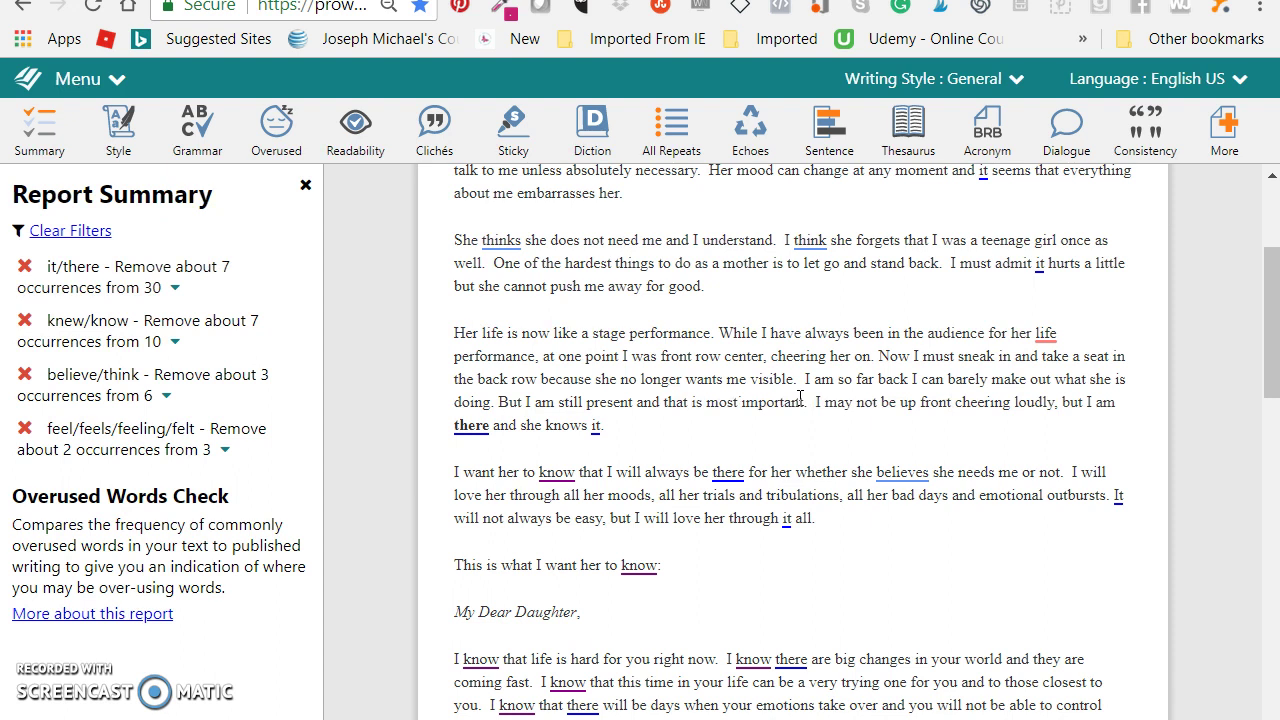
{"action": "type", "text": " what is"}
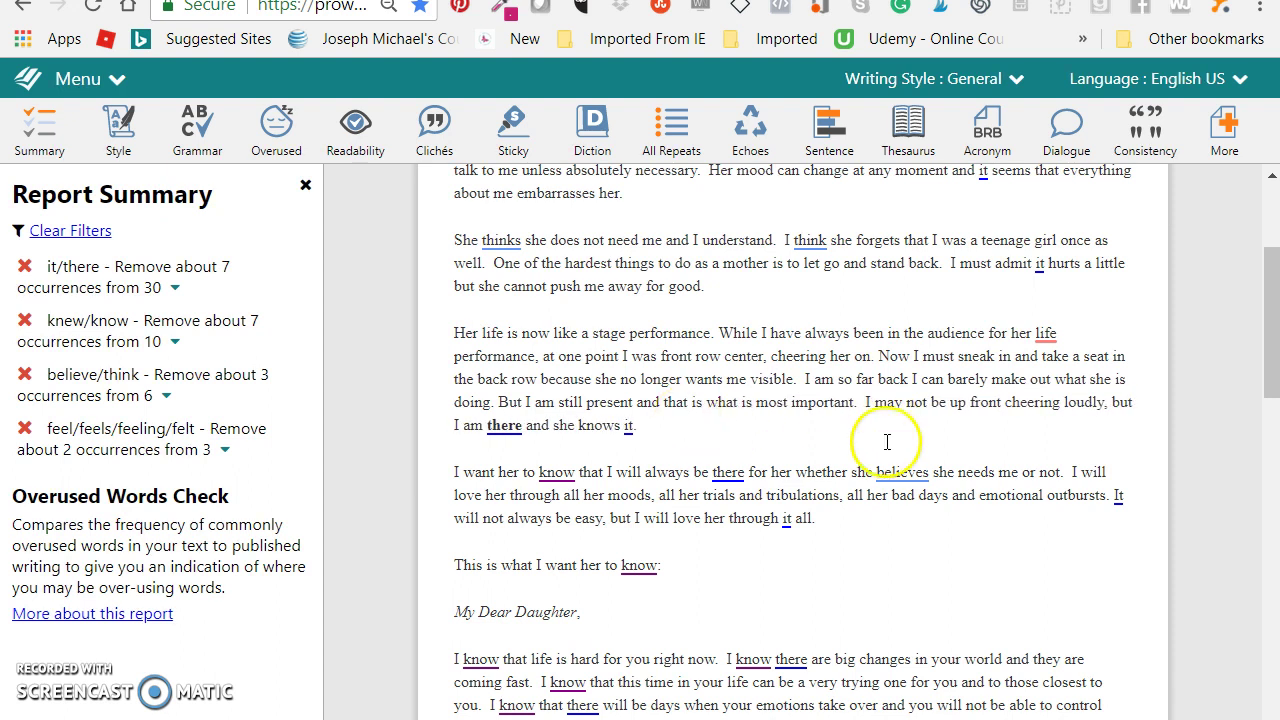
{"action": "left_click", "coordinate": [900, 471]}
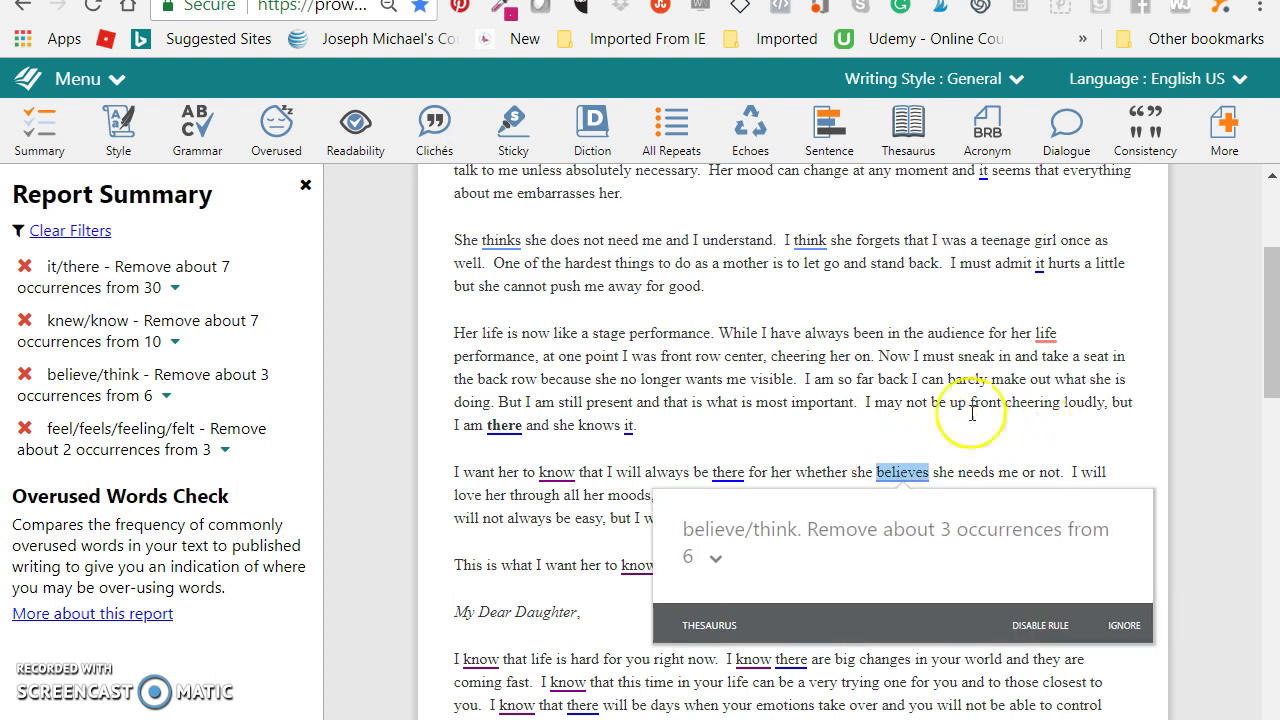
{"action": "left_click", "coordinate": [848, 400]}
{"action": "left_click", "coordinate": [885, 474]}
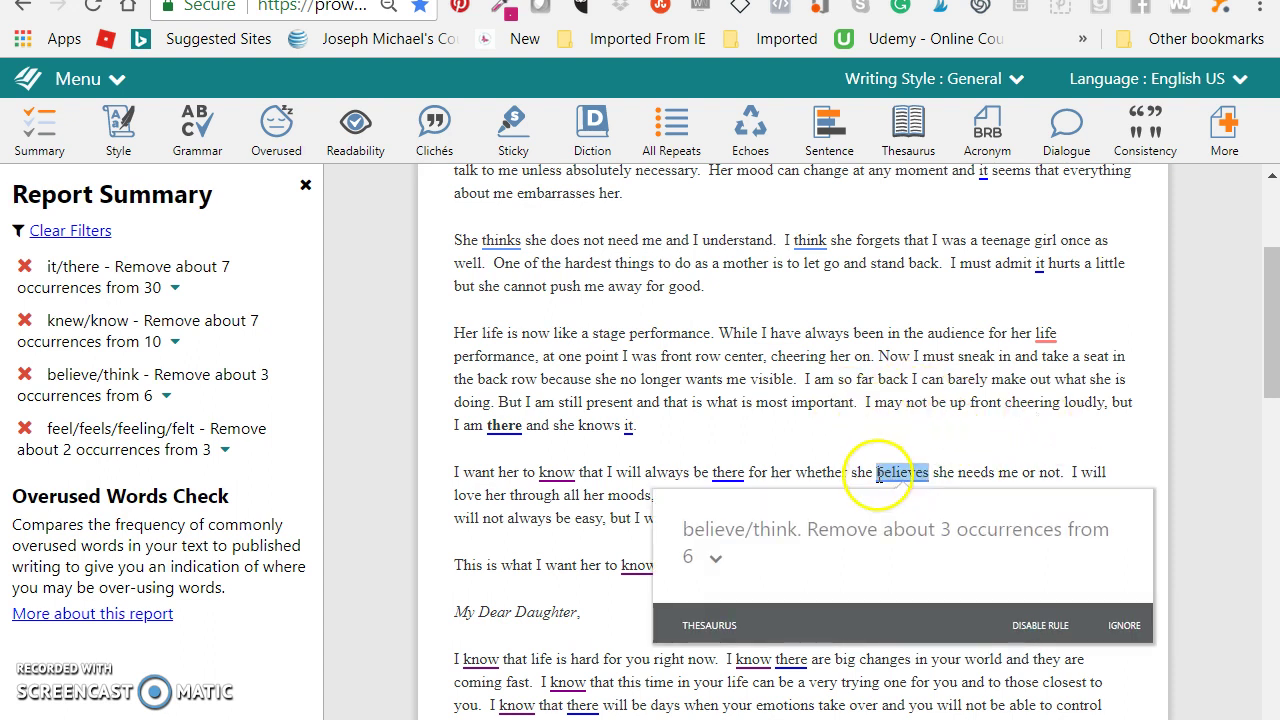
{"action": "left_click", "coordinate": [899, 409]}
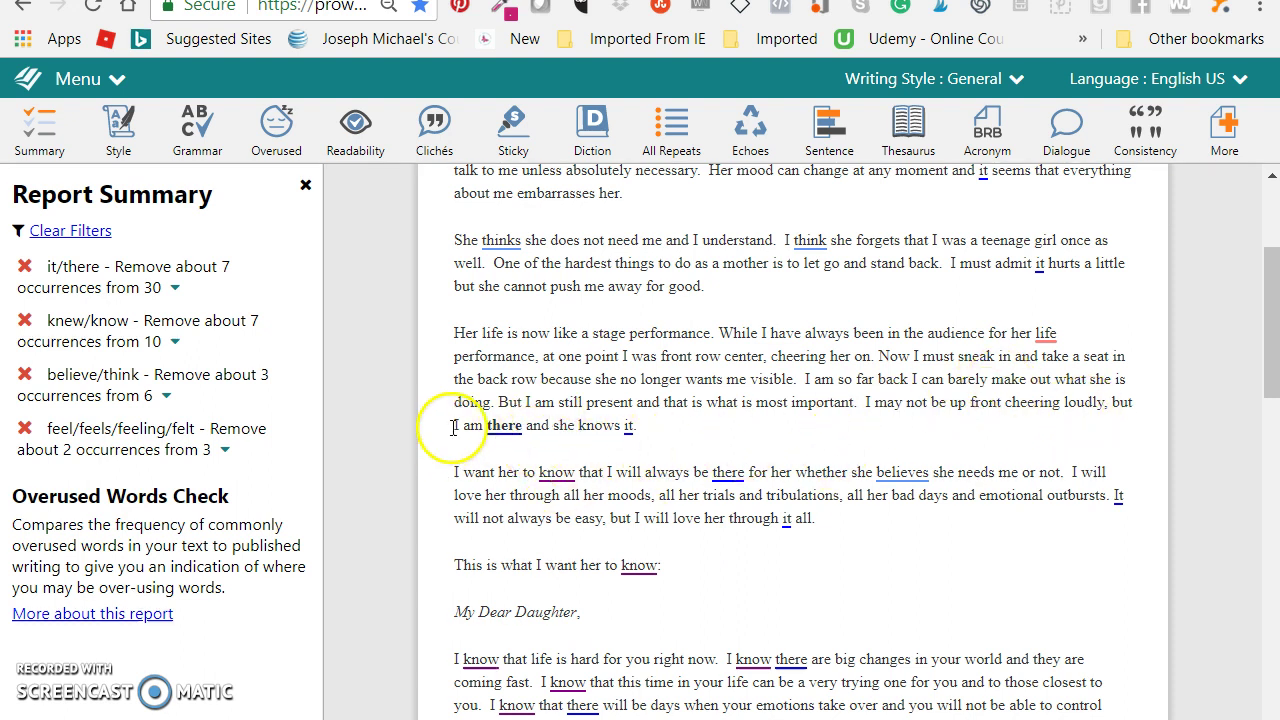
Replace 'I am there and she knows it' with 'she is aware of my presence'.
{"action": "left_click_drag", "start_coordinate": [455, 426], "coordinate": [636, 434]}
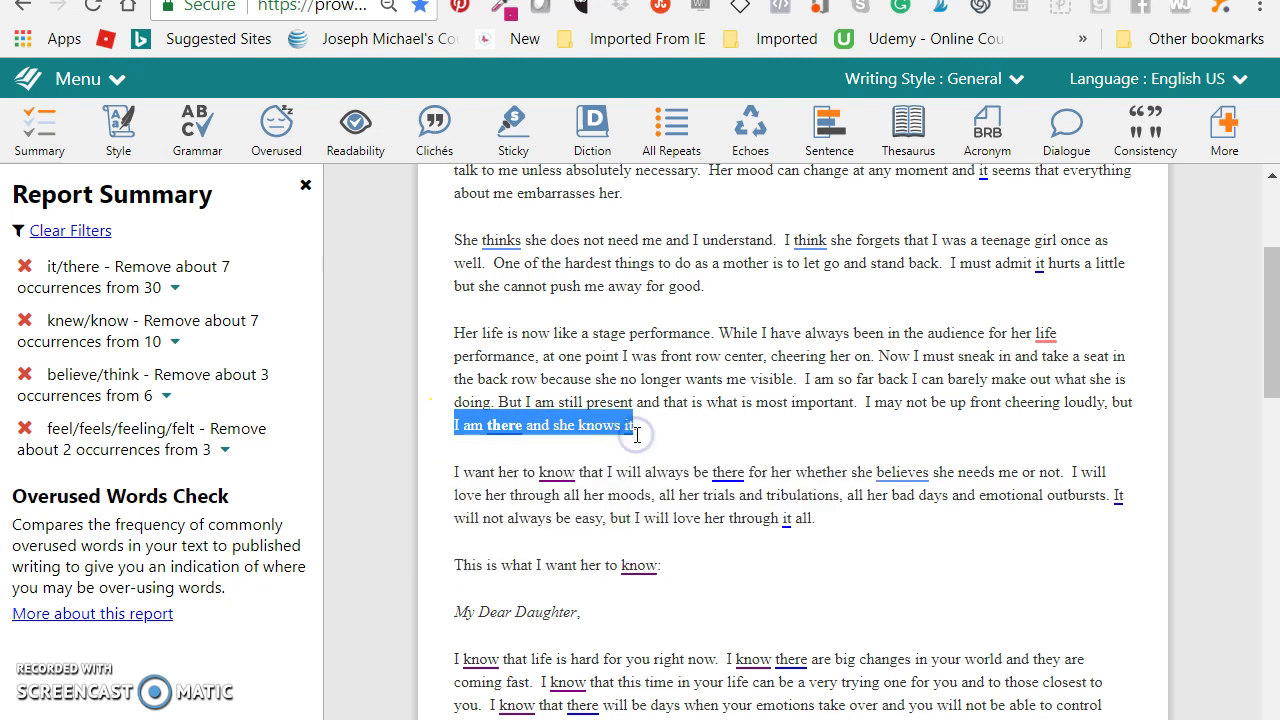
{"action": "type", "text": "she is aware"}
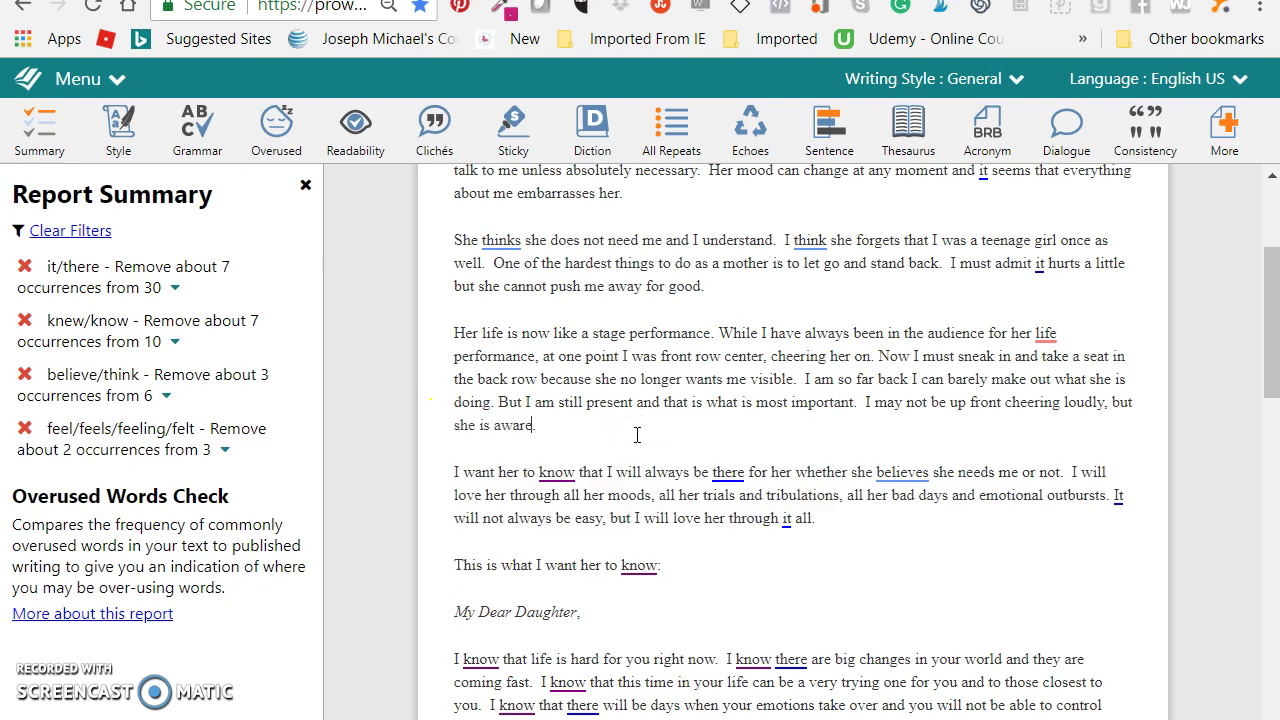
{"action": "type", "text": " of my presence."}
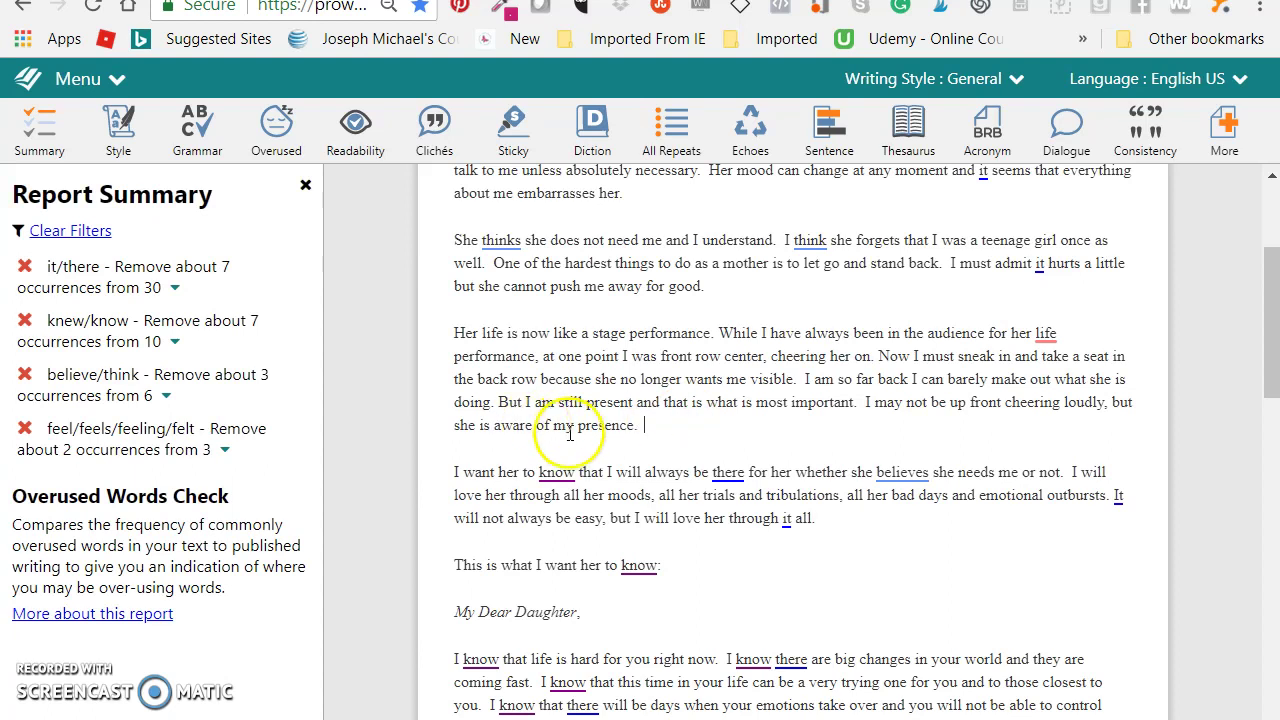
{"action": "left_click", "coordinate": [611, 401]}
{"action": "left_click_drag", "start_coordinate": [578, 427], "coordinate": [628, 427]}
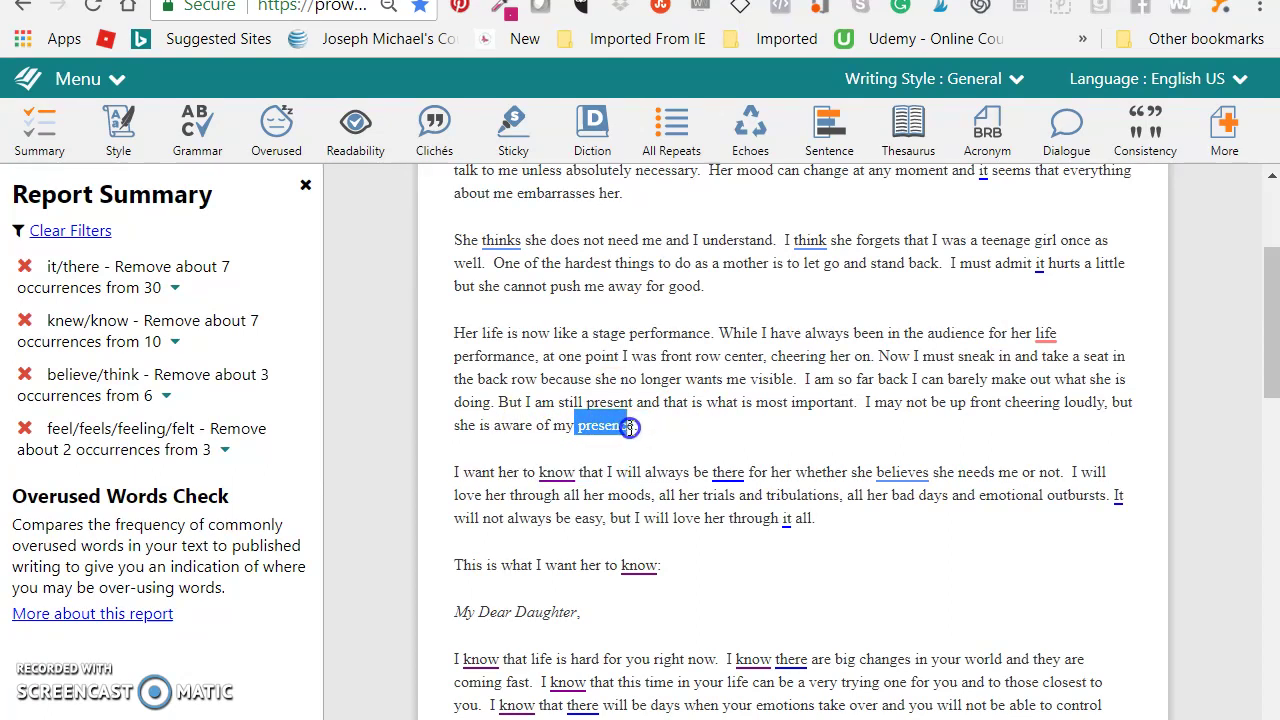
Run the Thesaurus check and view the synonym alternatives for 'presence'.
{"action": "left_click", "coordinate": [903, 140]}
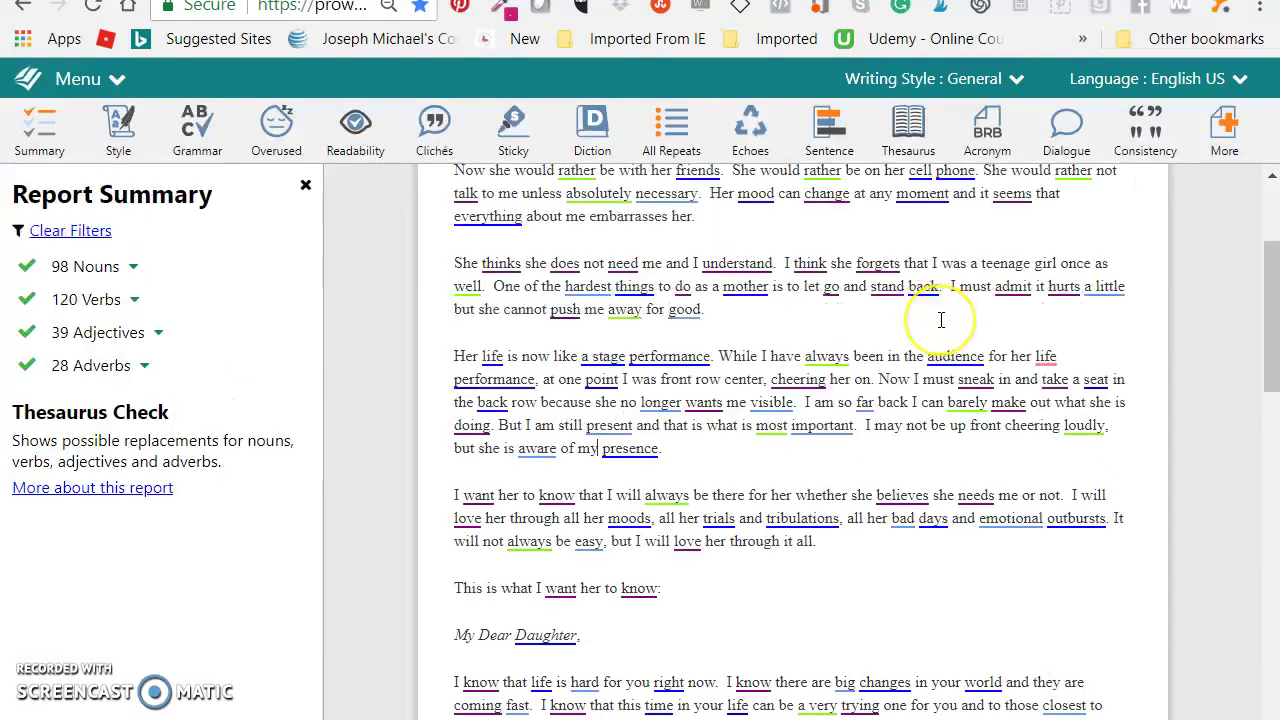
{"action": "left_click", "coordinate": [636, 448]}
{"action": "left_click", "coordinate": [648, 451]}
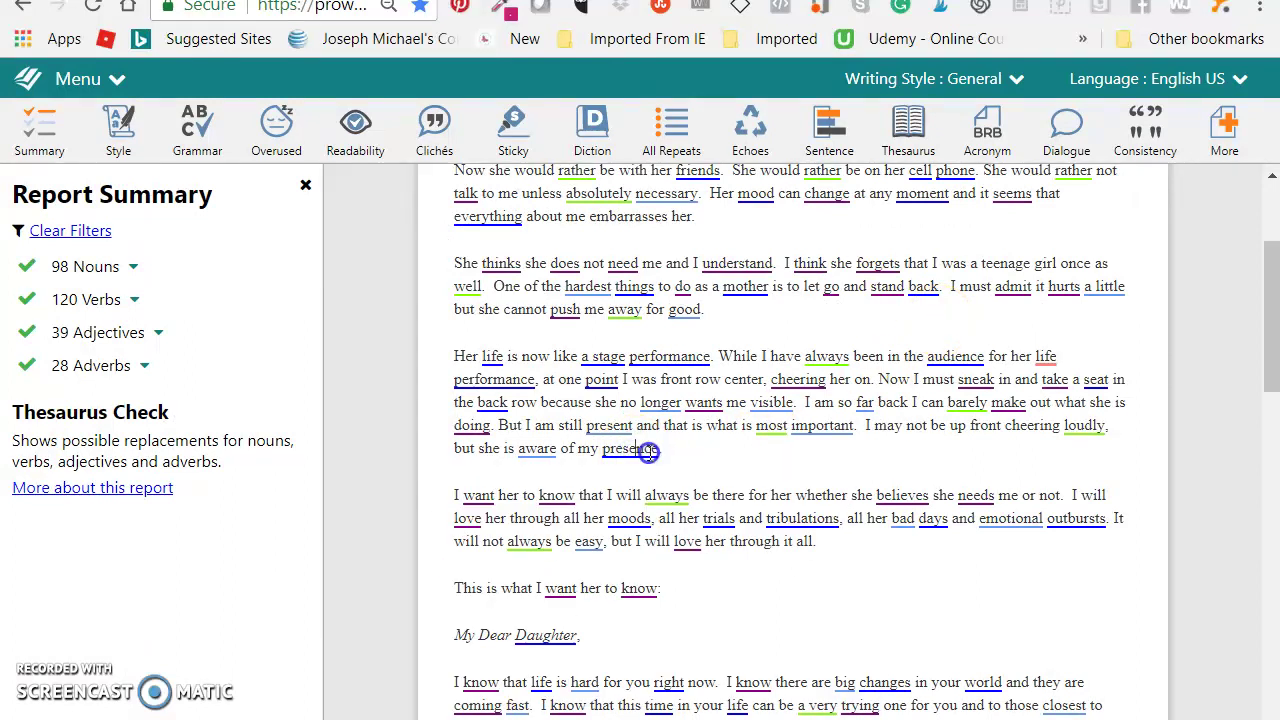
{"action": "left_click", "coordinate": [620, 446]}
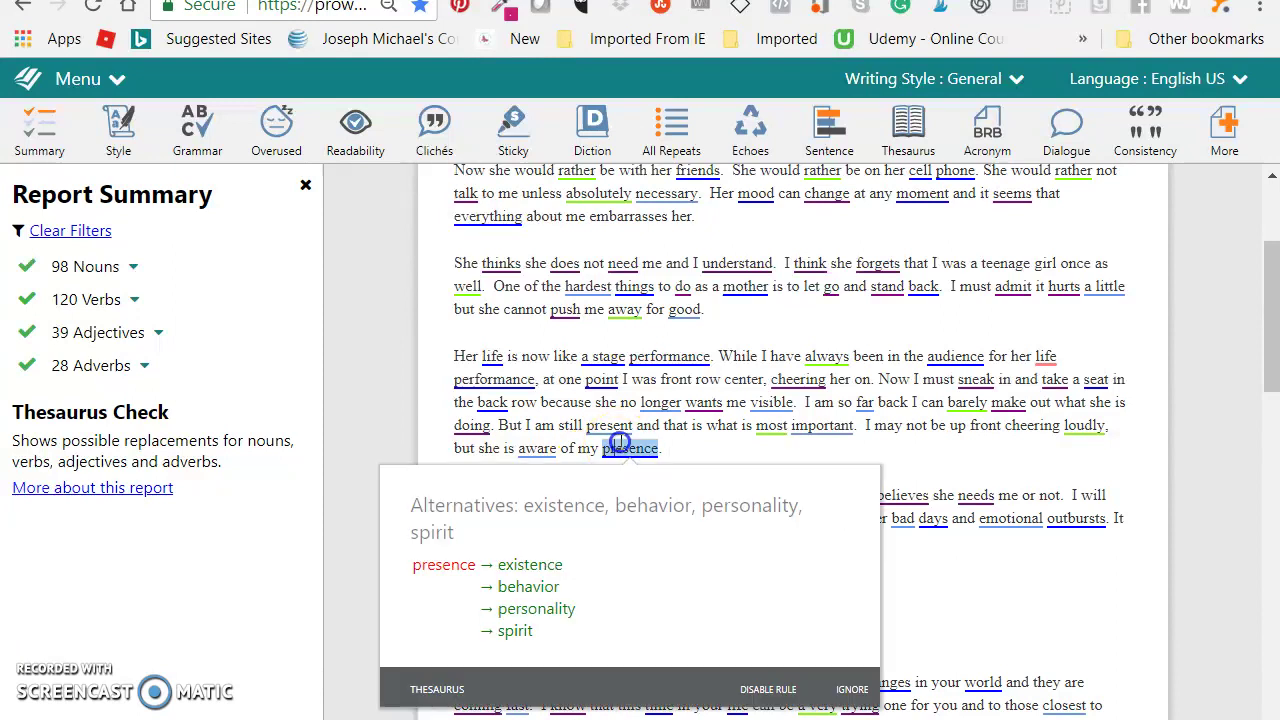
{"action": "left_click", "coordinate": [614, 454]}
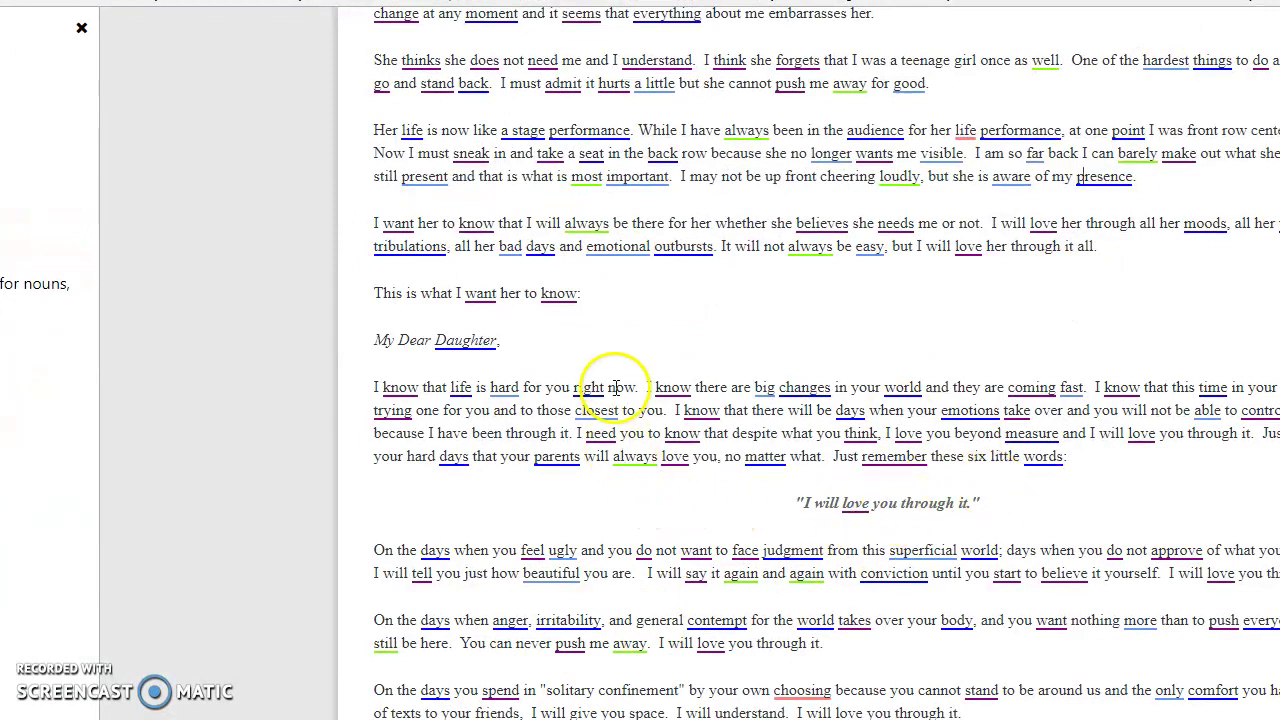
Replace 'presence' with the thesaurus alternative 'existence'.
{"action": "scroll", "coordinate": [947, 325], "scroll_direction": "up", "scroll_amount": 3}
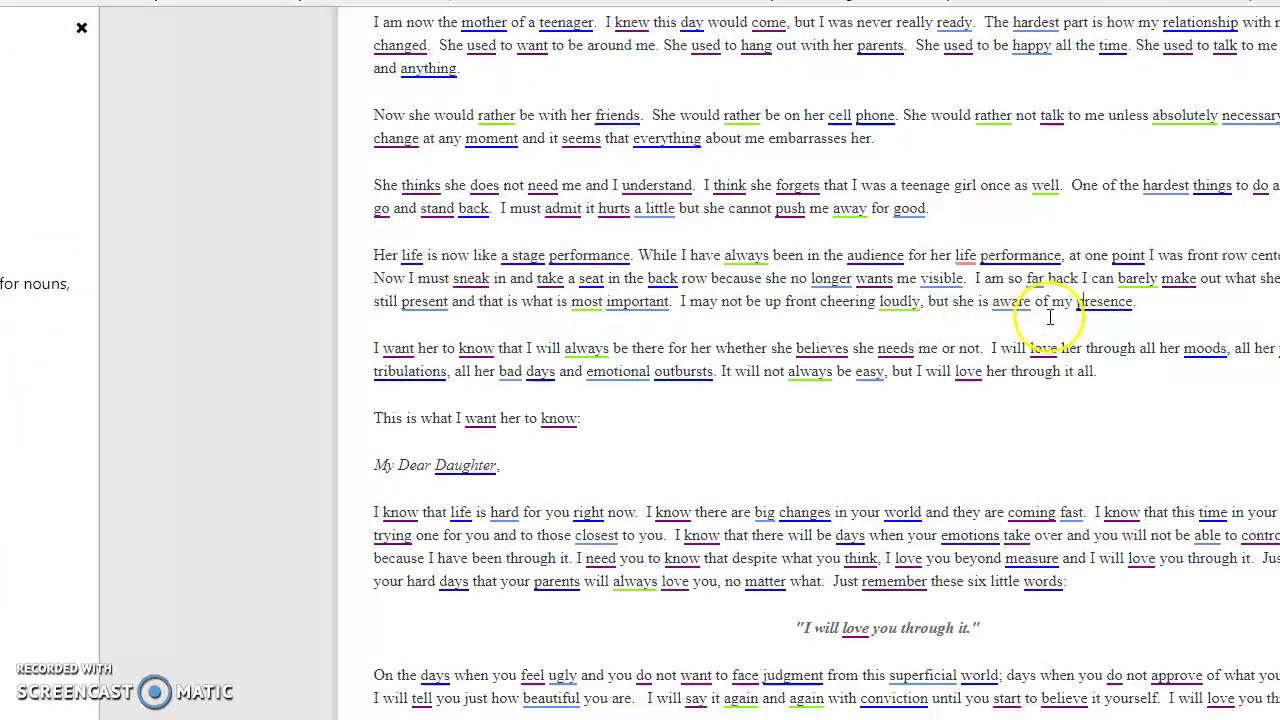
{"action": "left_click", "coordinate": [1095, 301]}
{"action": "left_click", "coordinate": [1099, 310]}
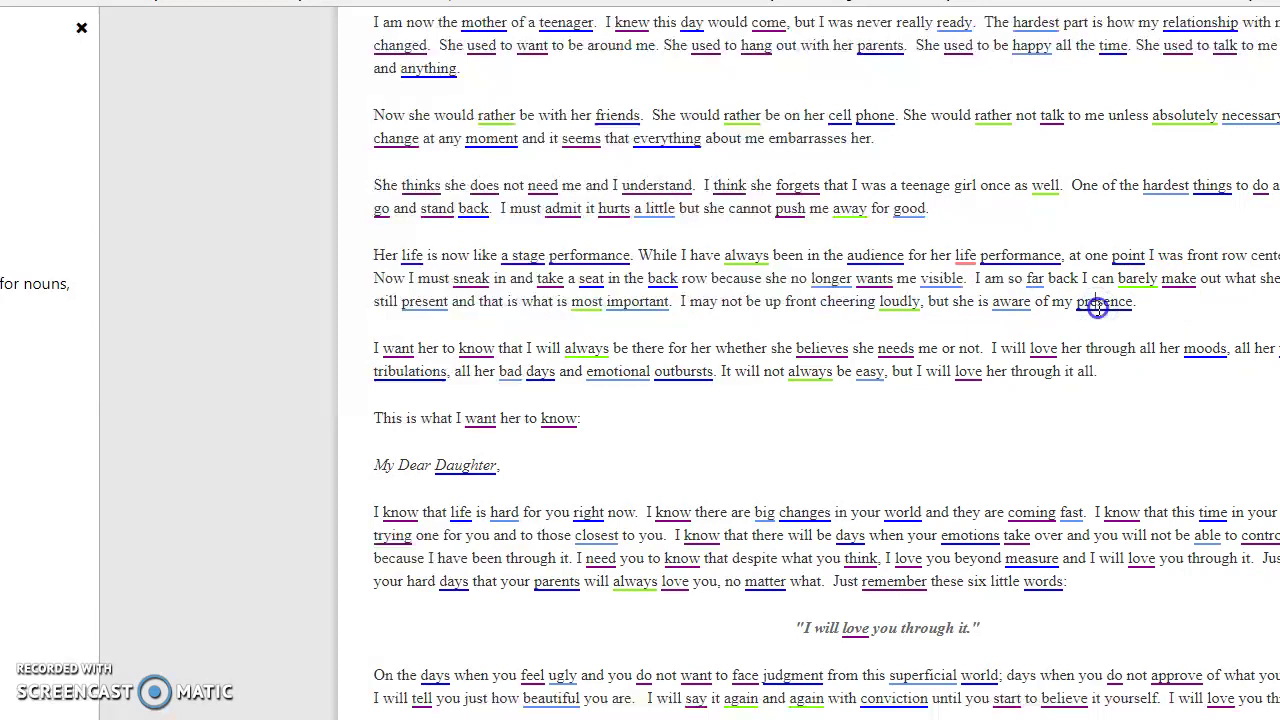
{"action": "double_click", "coordinate": [1128, 304]}
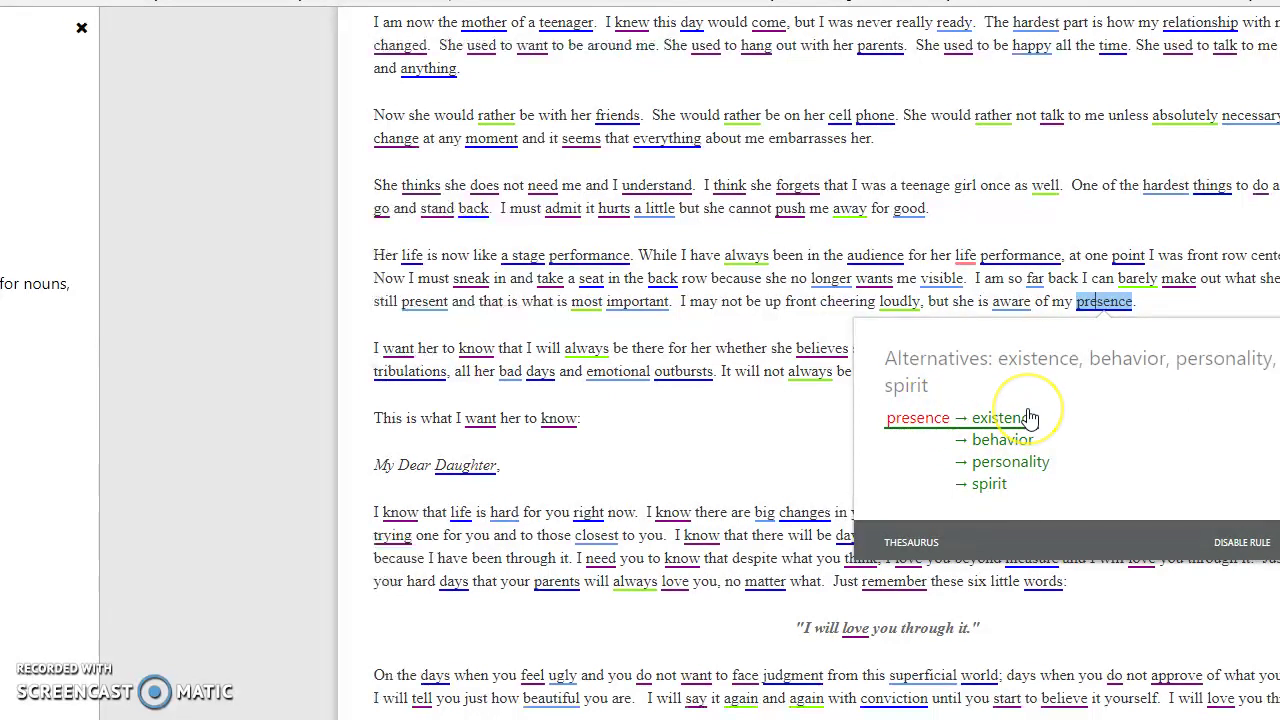
{"action": "double_click", "coordinate": [1130, 301]}
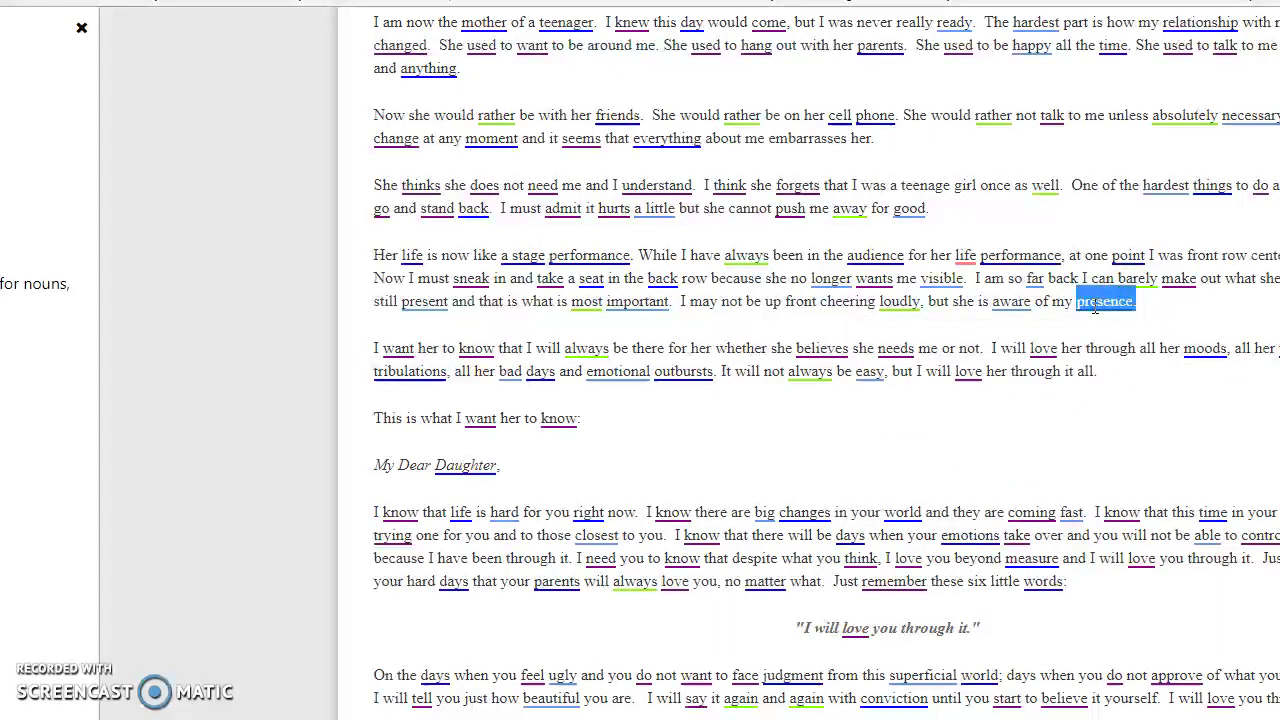
{"action": "left_click", "coordinate": [1165, 301]}
{"action": "mouse_move", "coordinate": [1094, 298]}
{"action": "left_click", "coordinate": [1005, 418]}
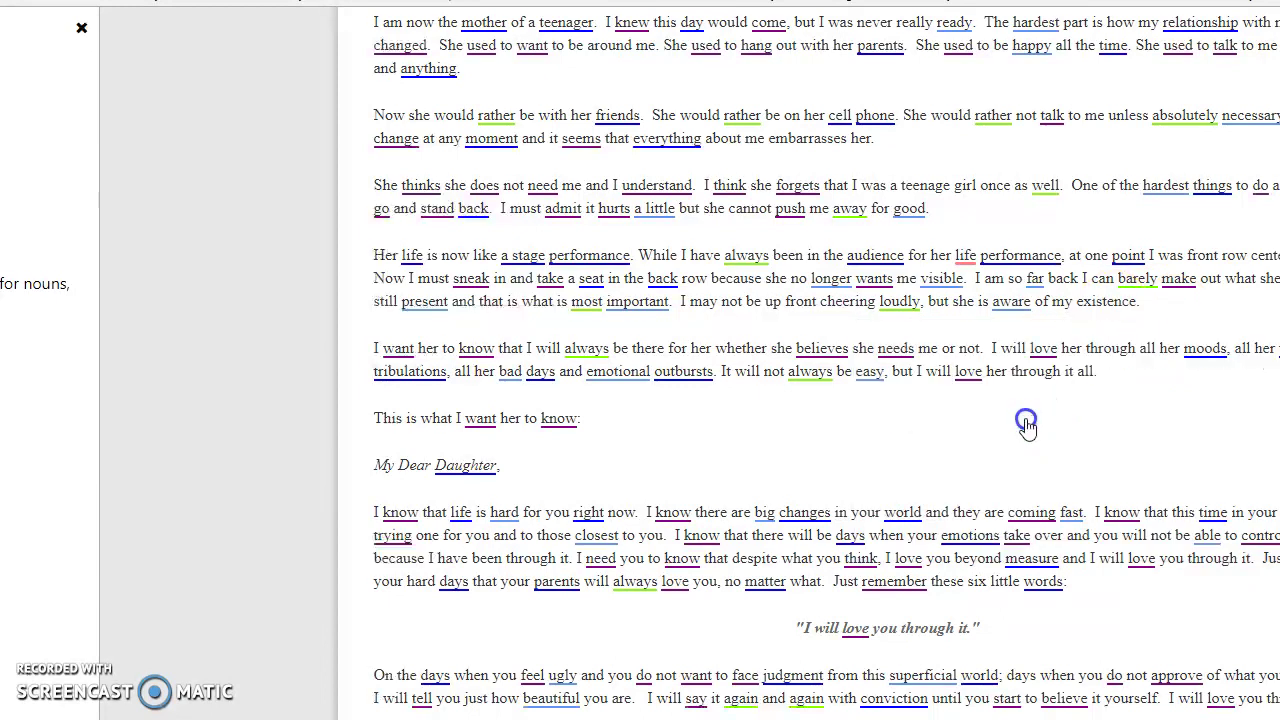
Review the thesaurus alternatives for 'aware', 'rather' and 'absolutely'.
{"action": "double_click", "coordinate": [1012, 301]}
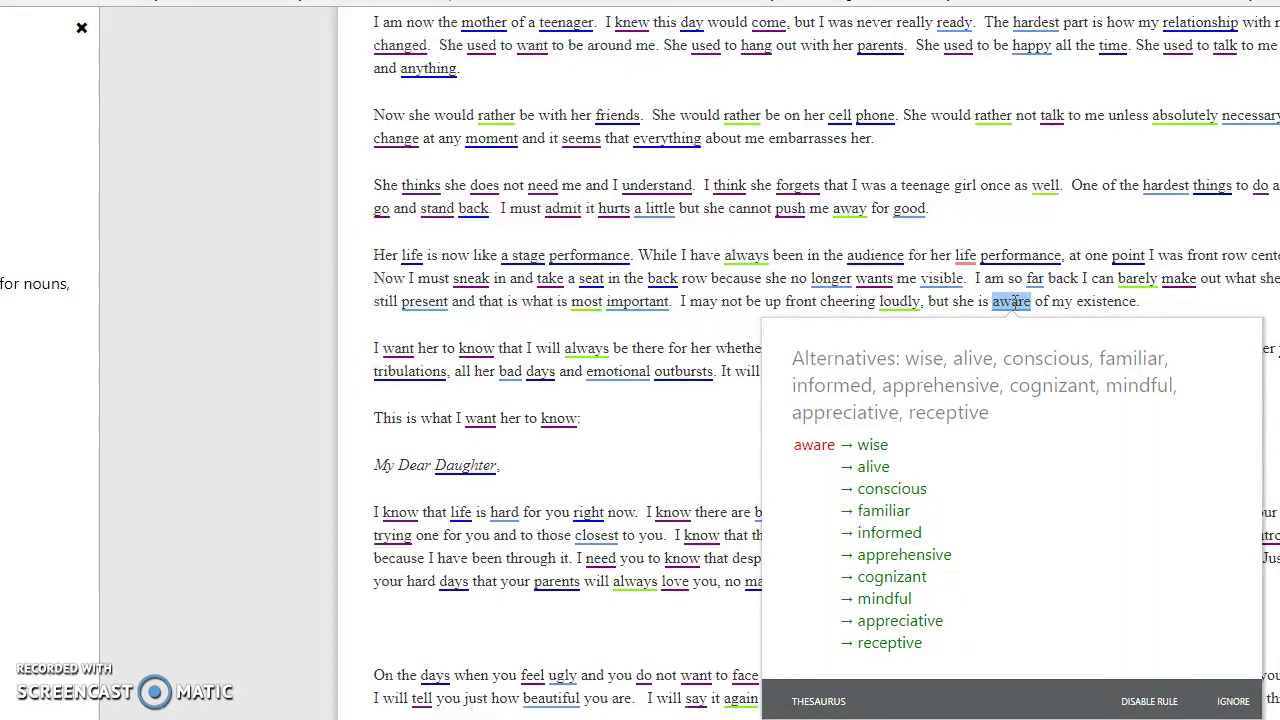
{"action": "left_click", "coordinate": [995, 117]}
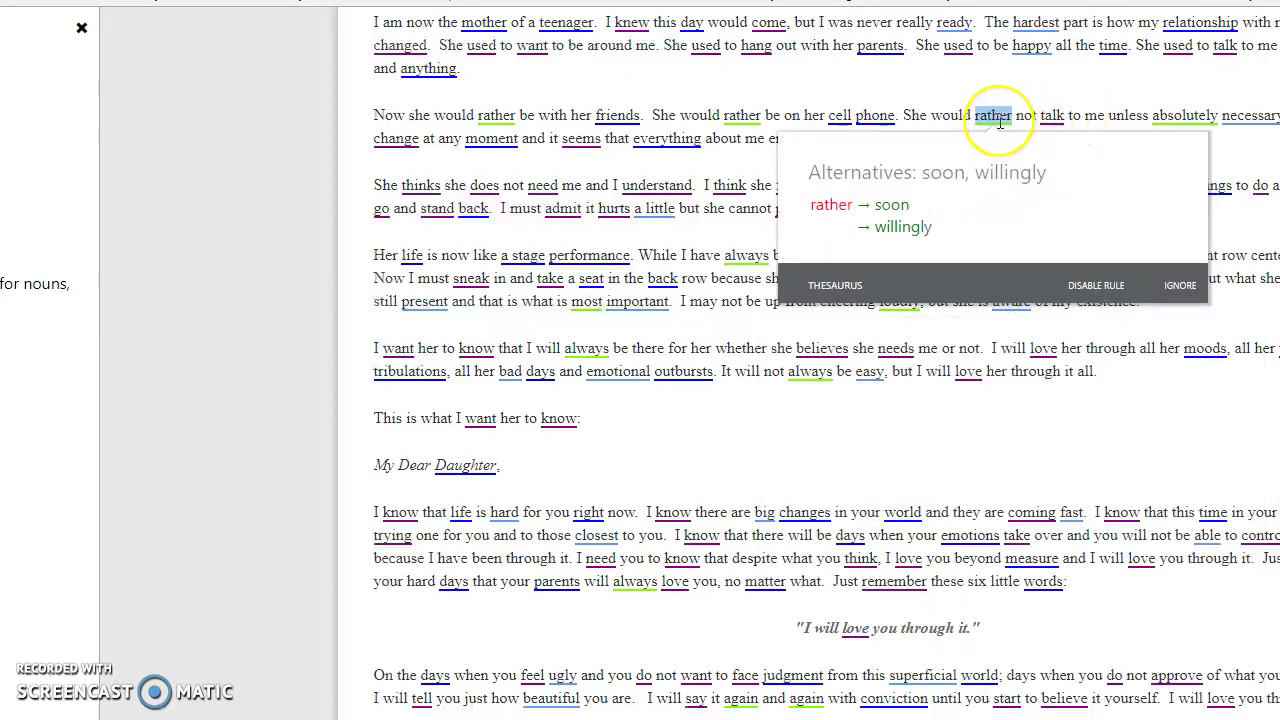
{"action": "left_click", "coordinate": [1165, 115]}
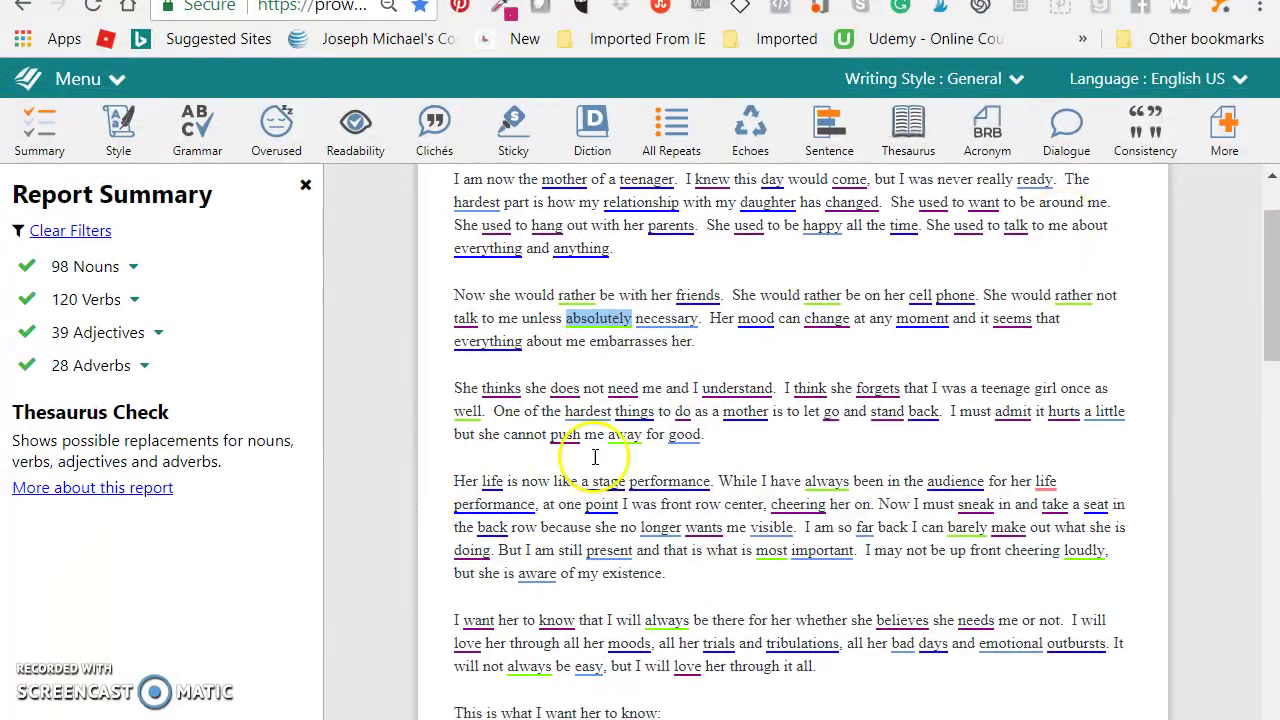
Dismiss the 'absolutely' suggestions and hide the Report Summary panel to widen the essay.
{"action": "left_click", "coordinate": [760, 470]}
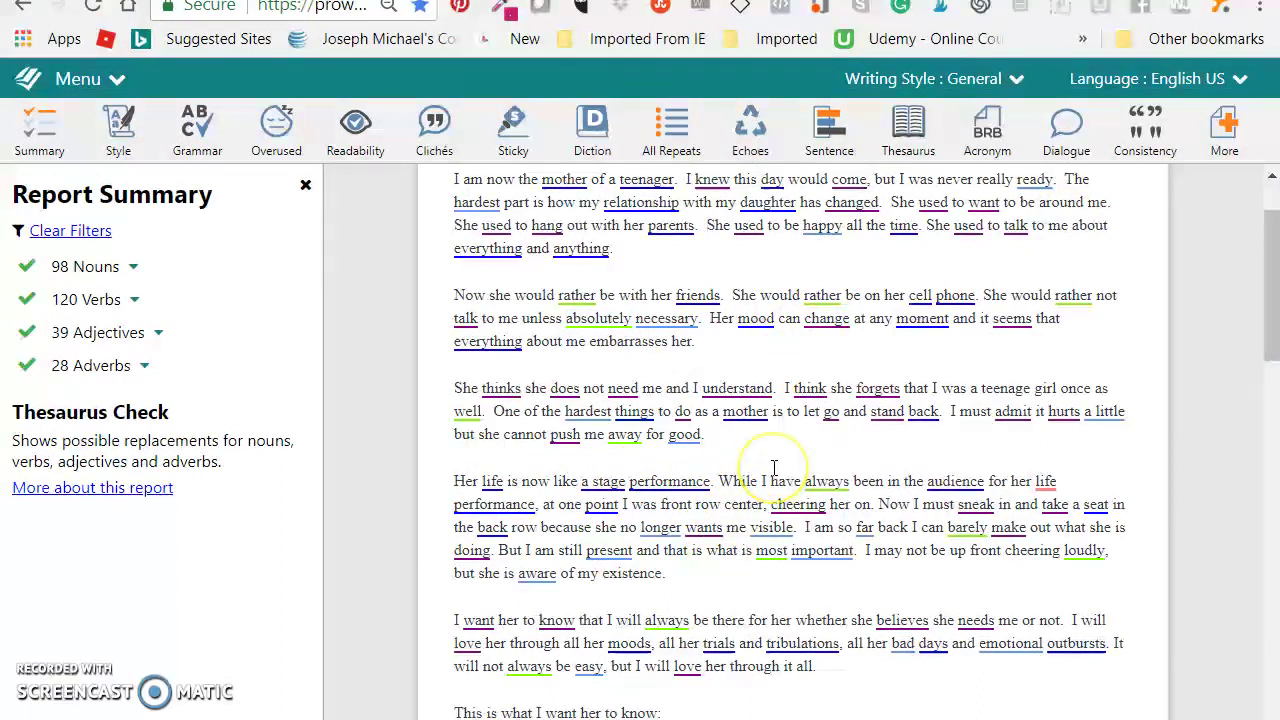
{"action": "scroll", "coordinate": [773, 468], "scroll_direction": "down", "scroll_amount": 1}
{"action": "scroll", "coordinate": [773, 468], "scroll_direction": "down", "scroll_amount": 2}
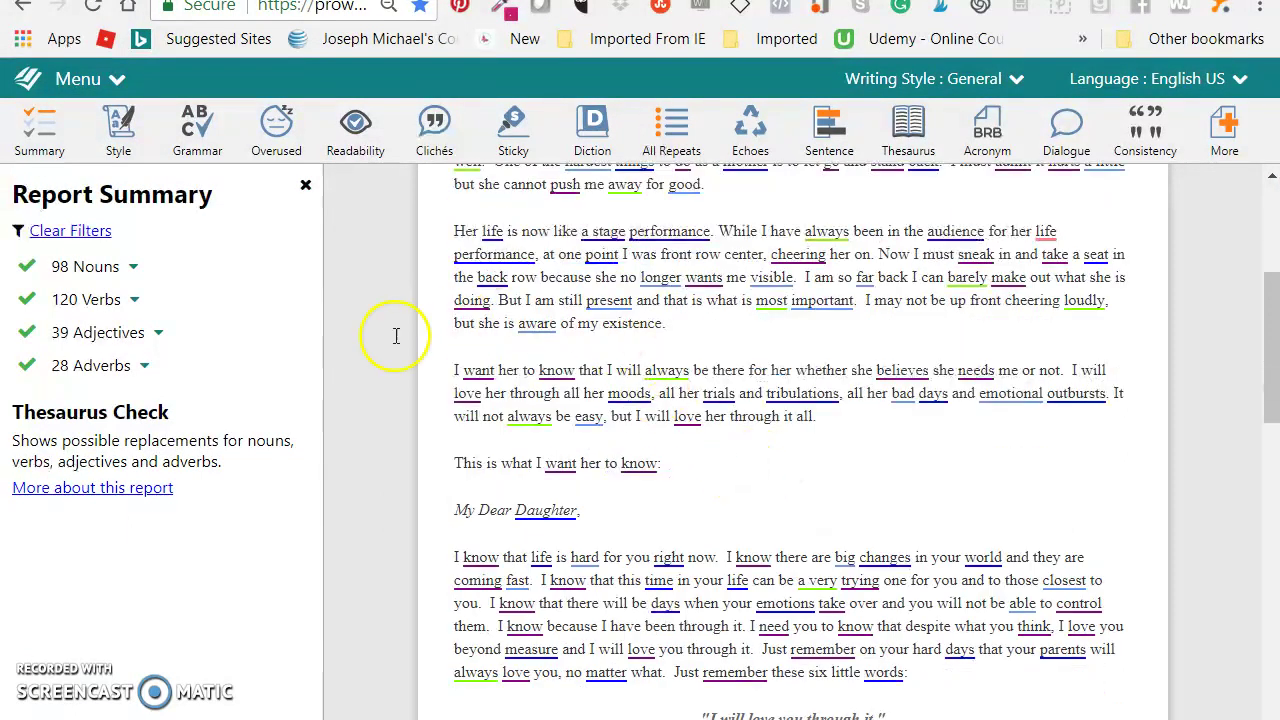
{"action": "left_click", "coordinate": [306, 185]}
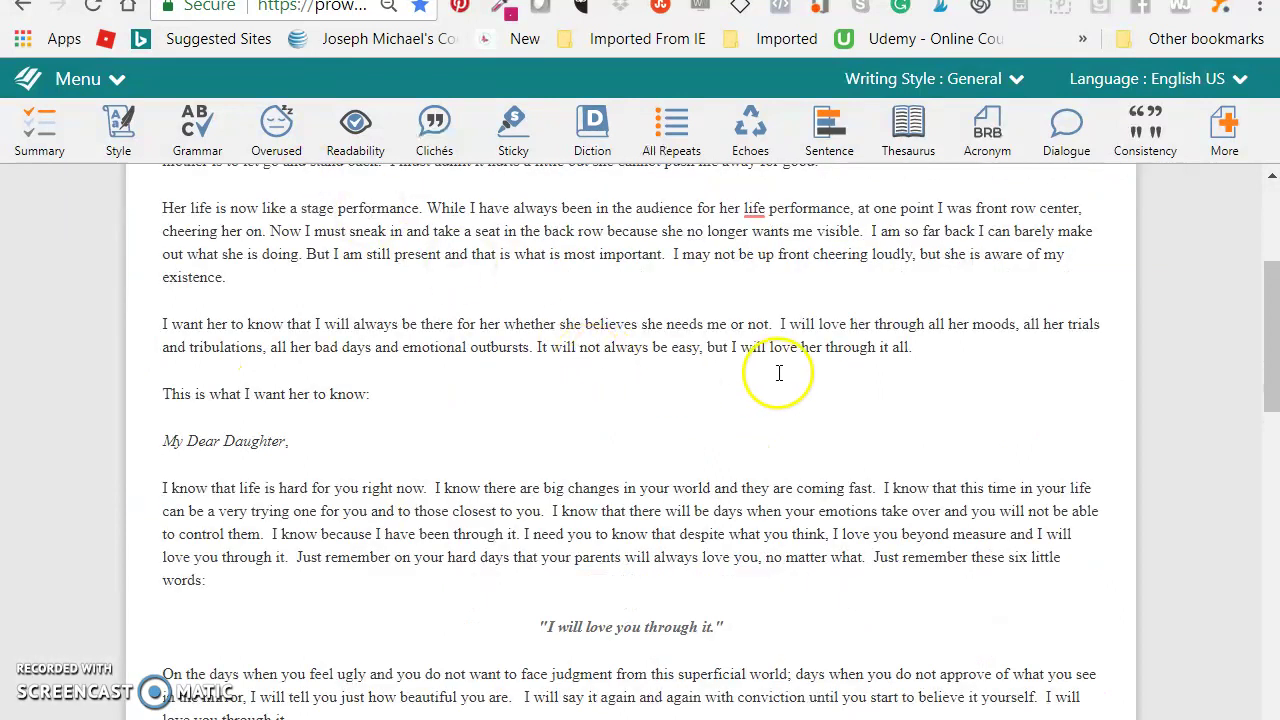
Delete 'now' from 'Her life is now like' and 'life' from 'her life performance', removing the extra space.
{"action": "scroll", "coordinate": [716, 437], "scroll_direction": "up", "scroll_amount": 1}
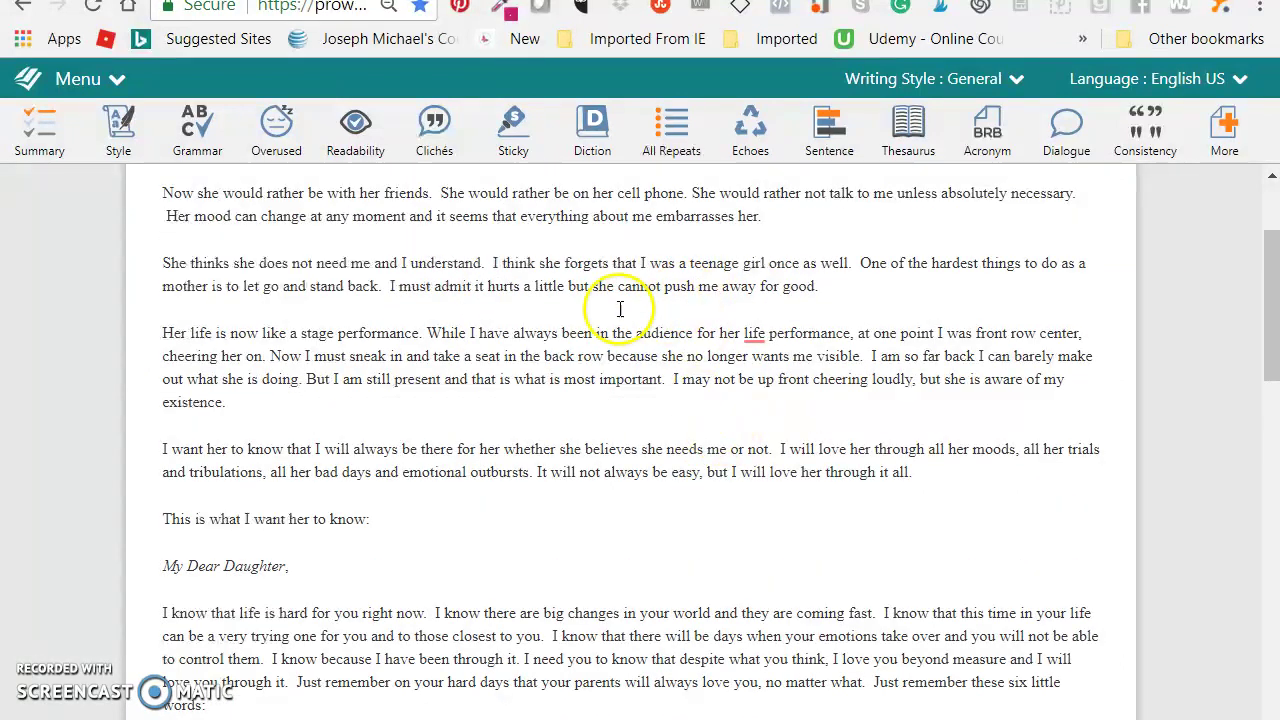
{"action": "left_click", "coordinate": [260, 330]}
{"action": "key", "text": "BackSpace"}
{"action": "key", "text": "BackSpace"}
{"action": "key", "text": "BackSpace"}
{"action": "key", "text": "BackSpace"}
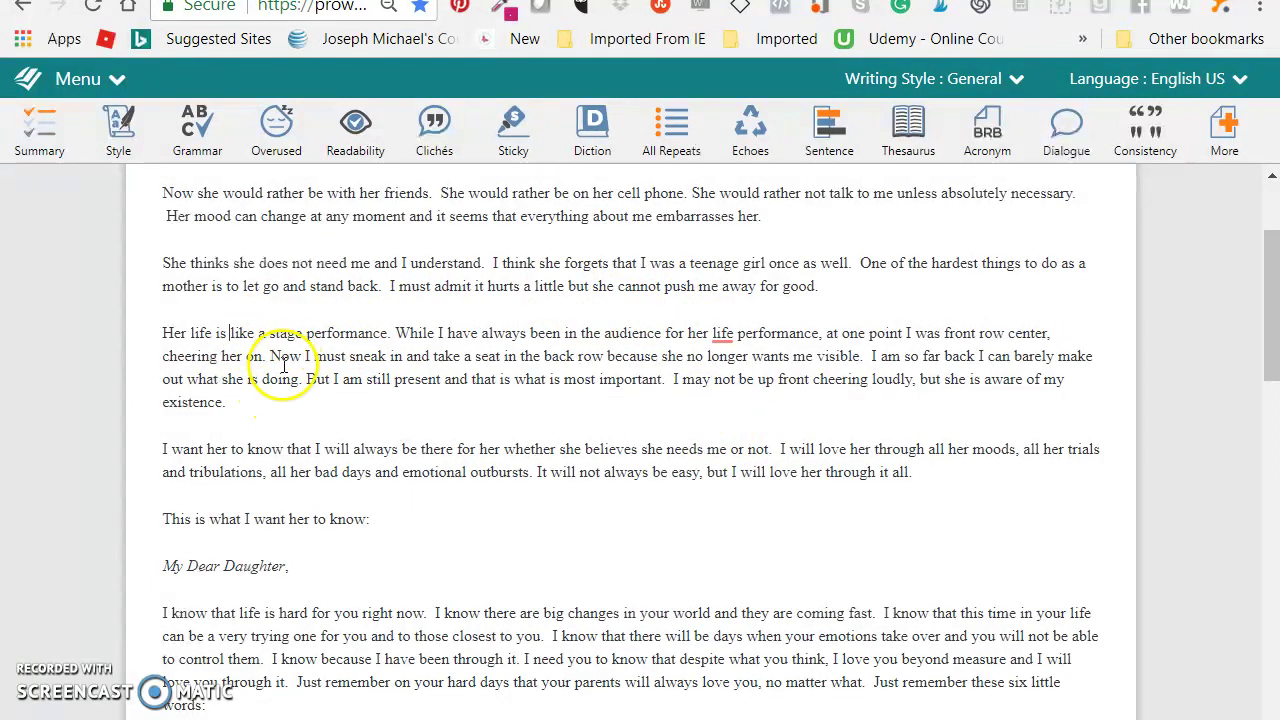
{"action": "left_click", "coordinate": [734, 332]}
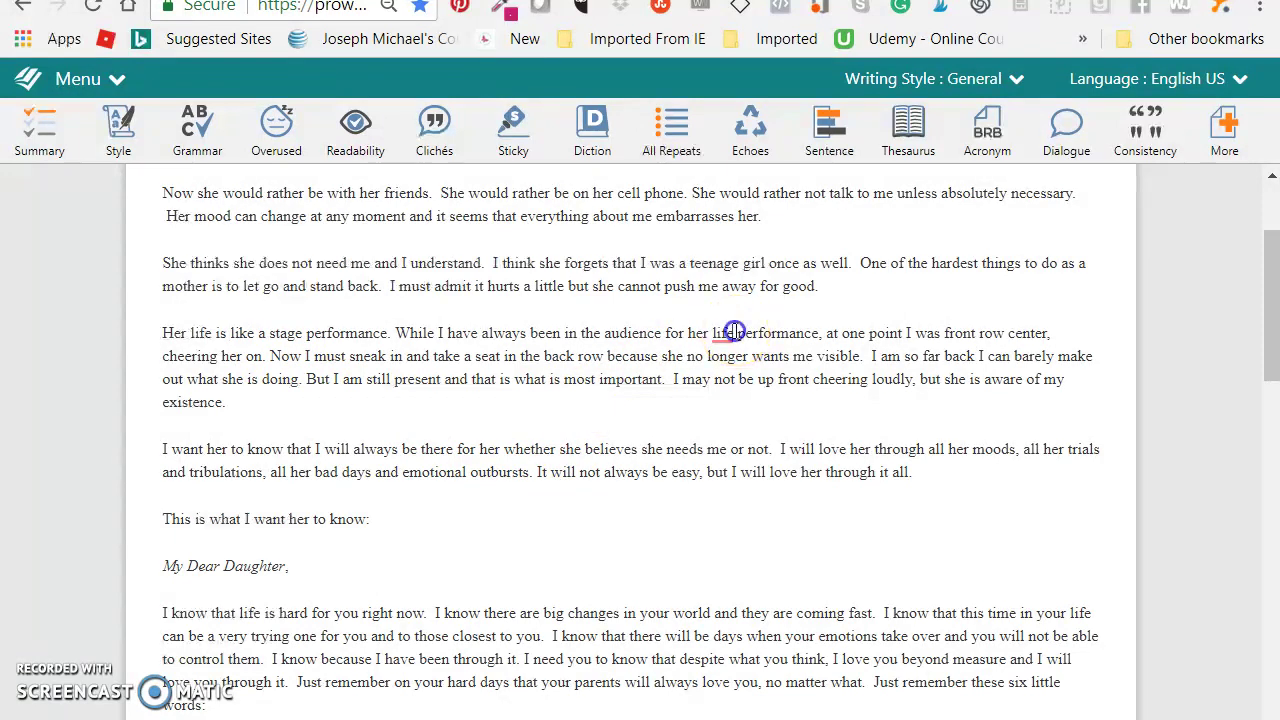
{"action": "key", "text": "BackSpace"}
{"action": "key", "text": "BackSpace"}
{"action": "key", "text": "BackSpace"}
{"action": "key", "text": "BackSpace"}
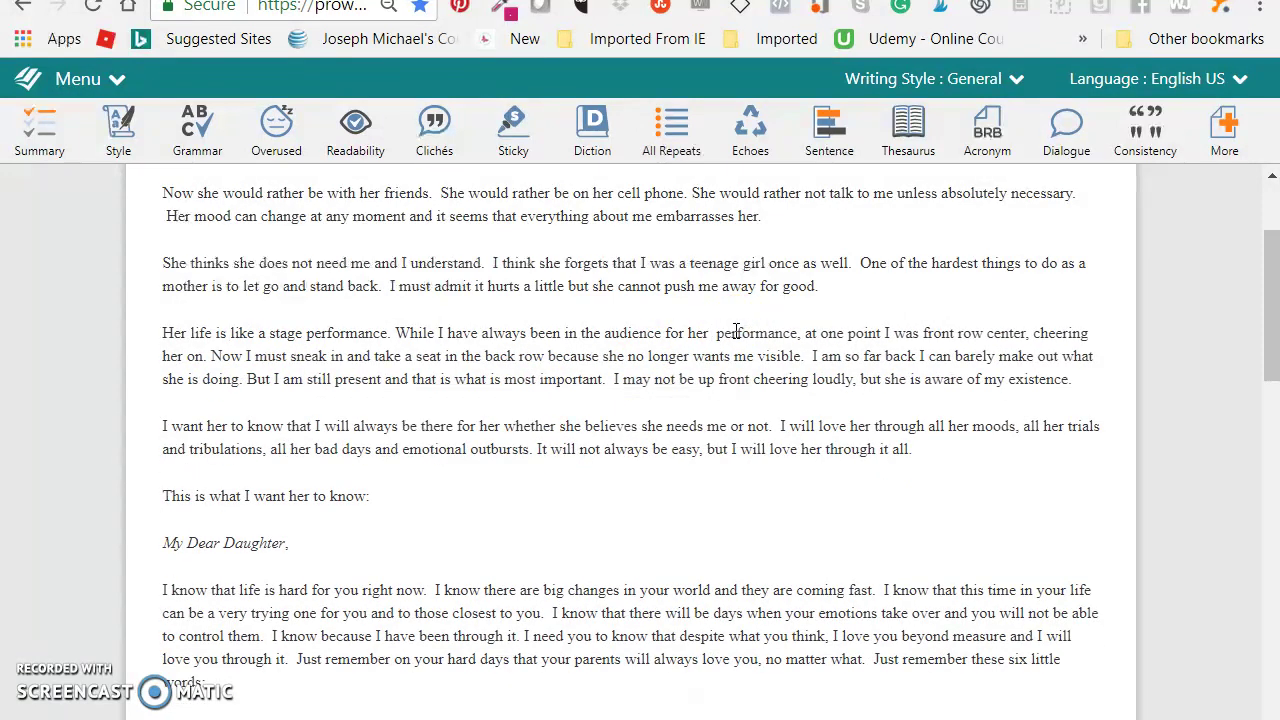
{"action": "key", "text": "BackSpace"}
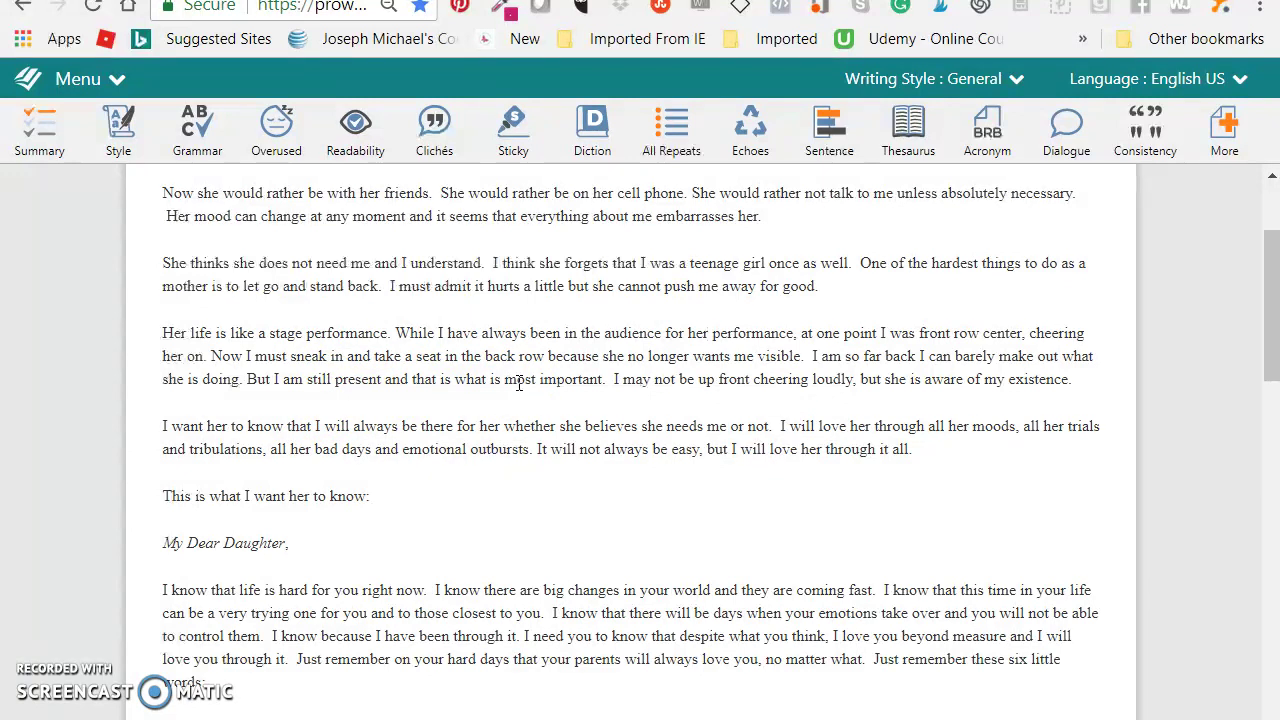
Extend the sentence after 'existence' with ', and I am there if she needs me.'.
{"action": "left_click", "coordinate": [1066, 379]}
{"action": "type", "text": "and"}
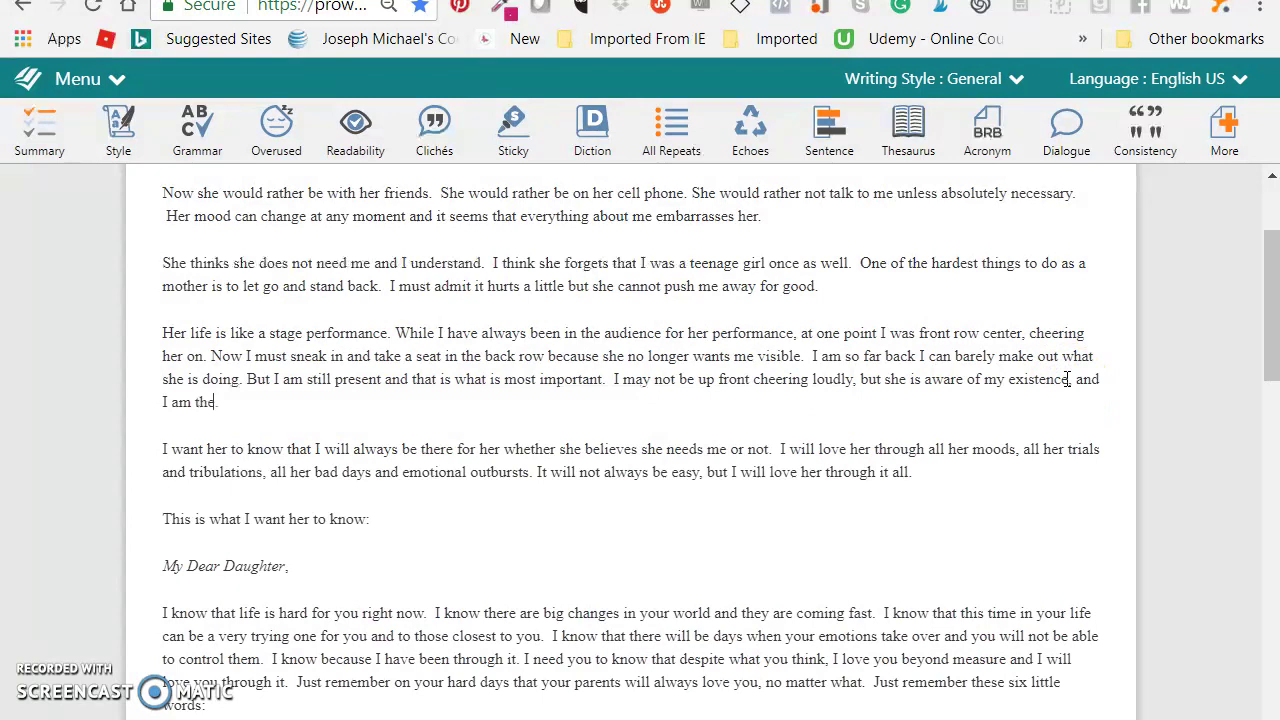
{"action": "type", "text": "she needs"}
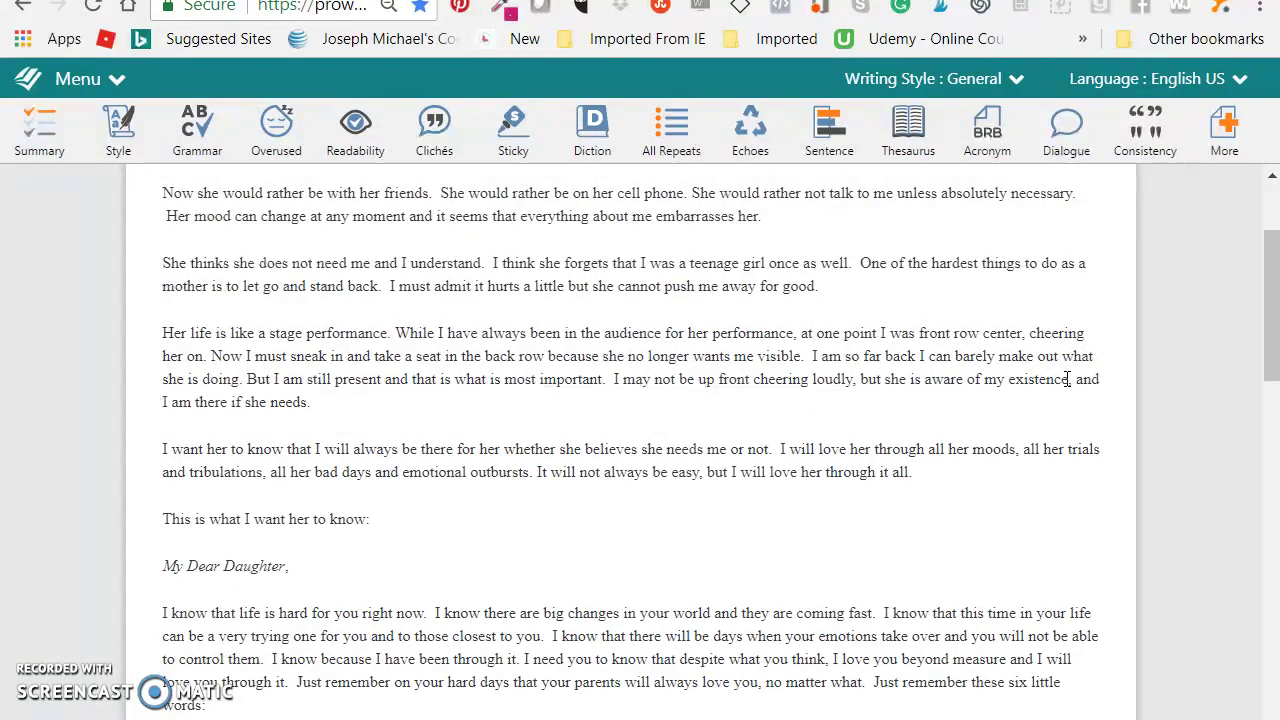
{"action": "type", "text": " me."}
{"action": "left_click", "coordinate": [398, 404]}
{"action": "left_click", "coordinate": [430, 443]}
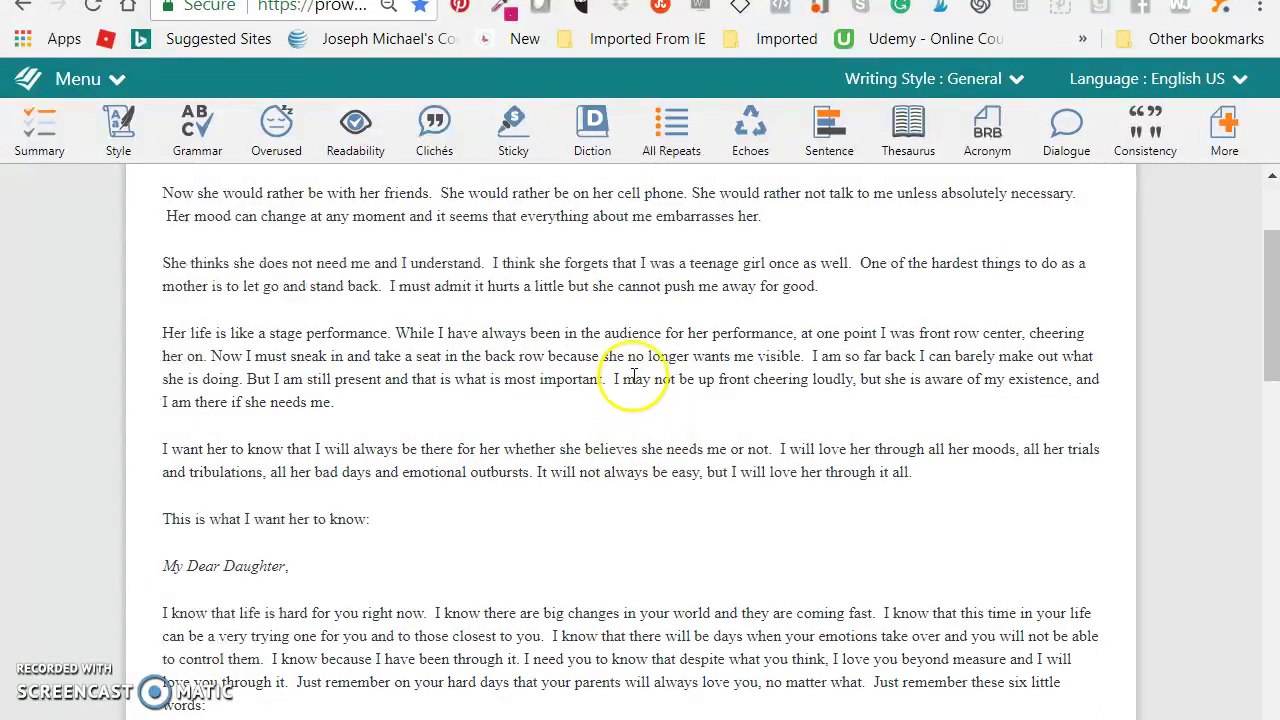
{"action": "scroll", "coordinate": [660, 395], "scroll_direction": "up", "scroll_amount": 3}
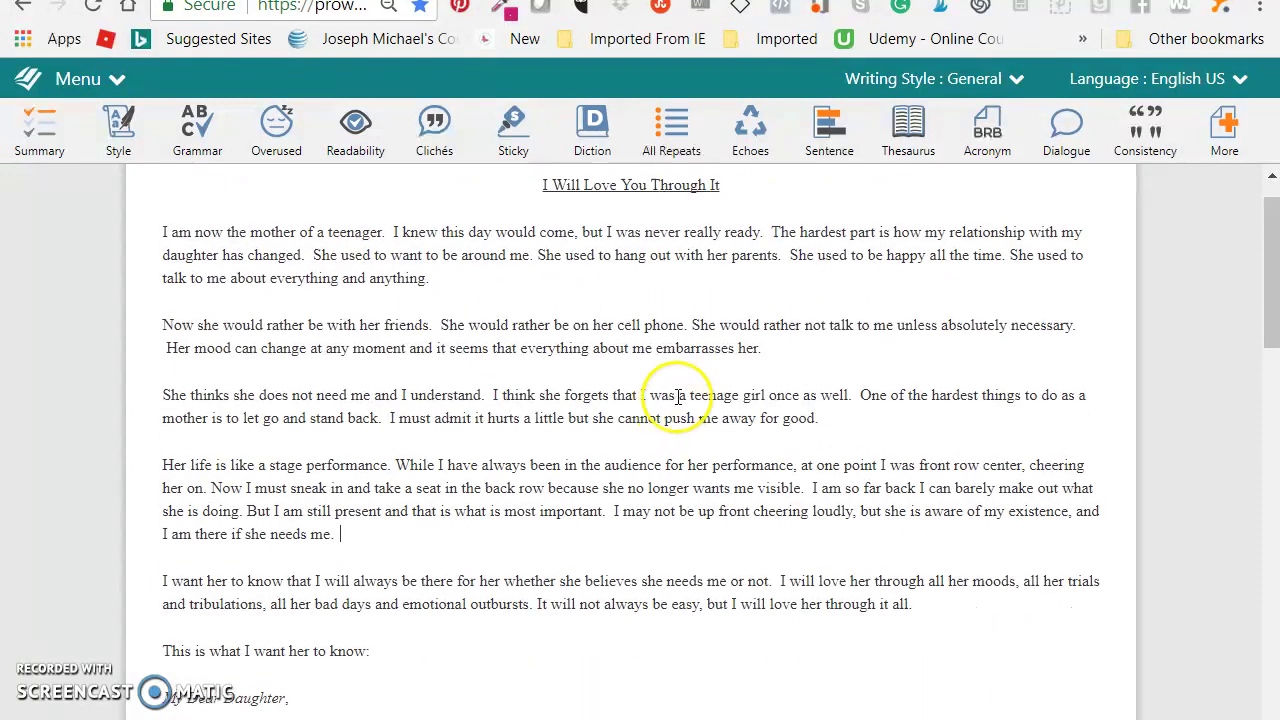
{"action": "scroll", "coordinate": [677, 397], "scroll_direction": "down", "scroll_amount": 1}
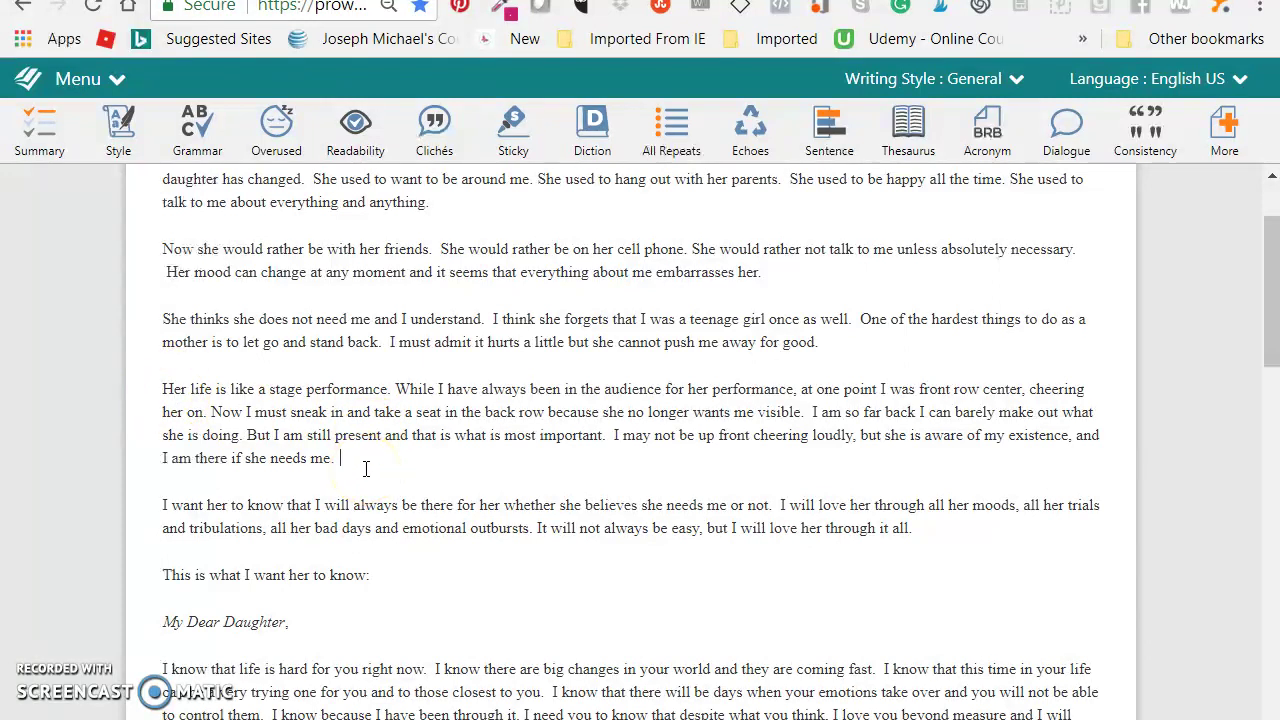
{"action": "scroll", "coordinate": [615, 435], "scroll_direction": "up", "scroll_amount": 3}
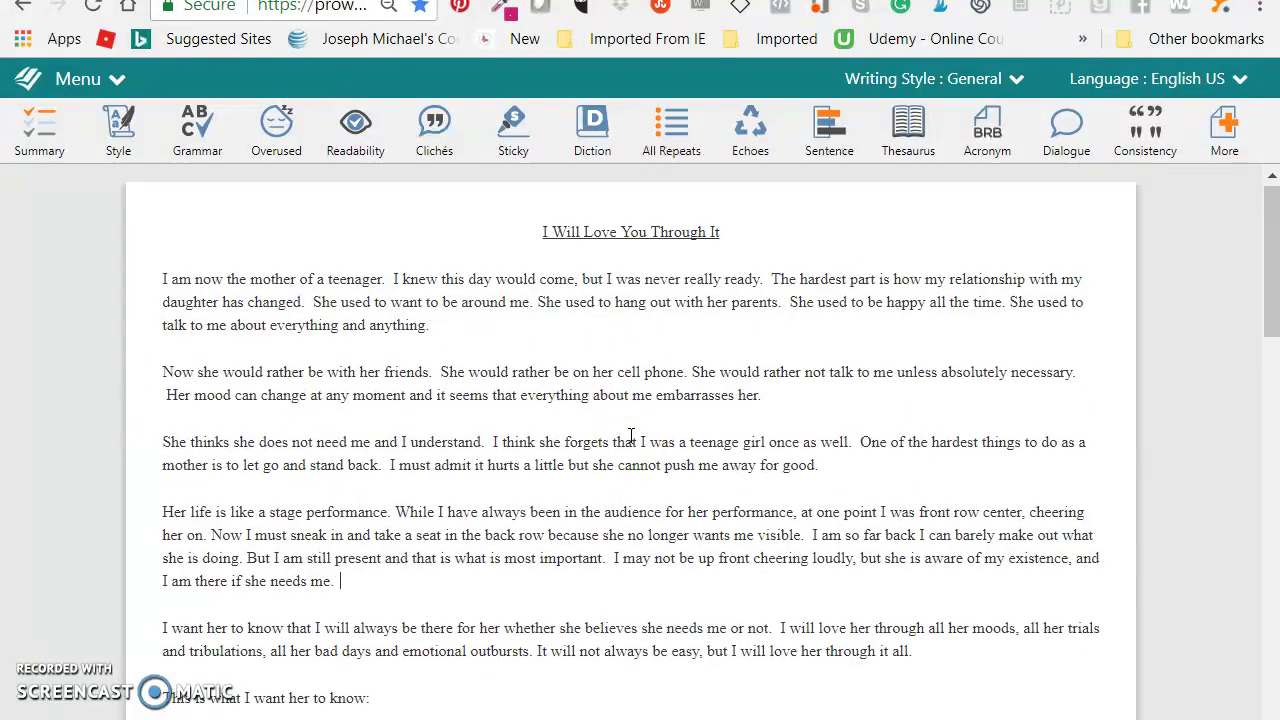
{"action": "scroll", "coordinate": [630, 436], "scroll_direction": "down", "scroll_amount": 3}
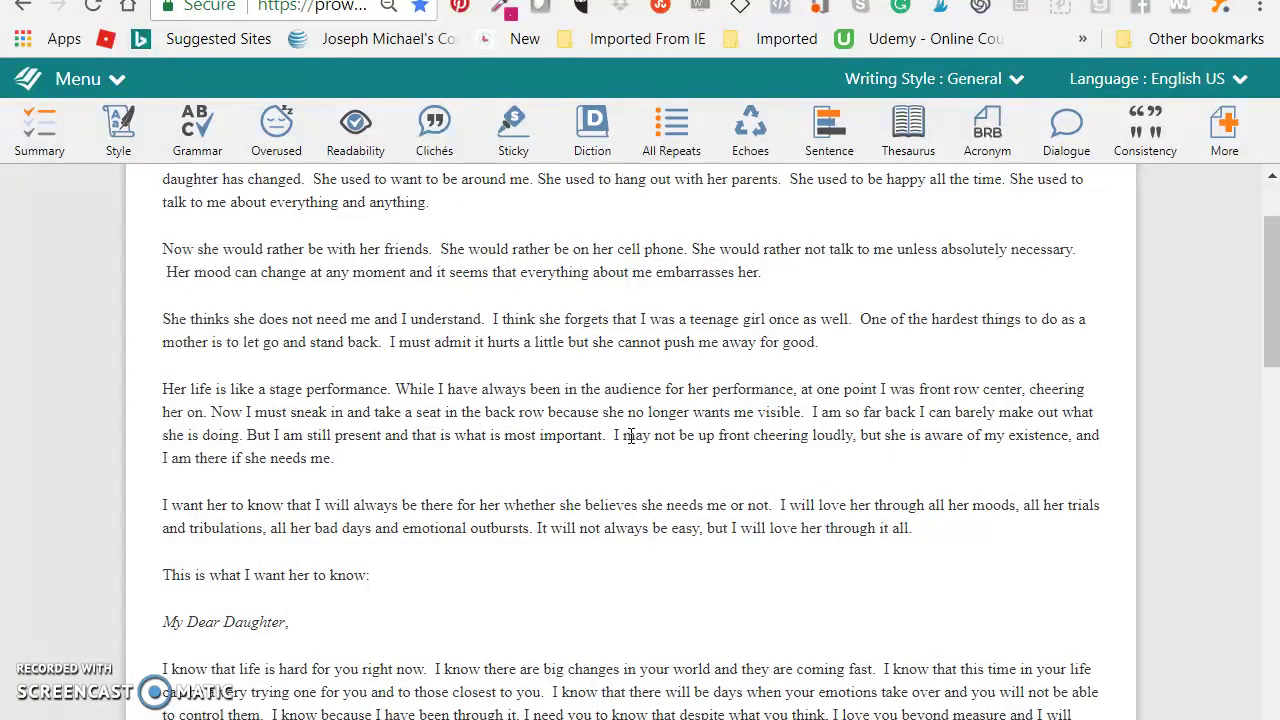
{"action": "left_click", "coordinate": [629, 448]}
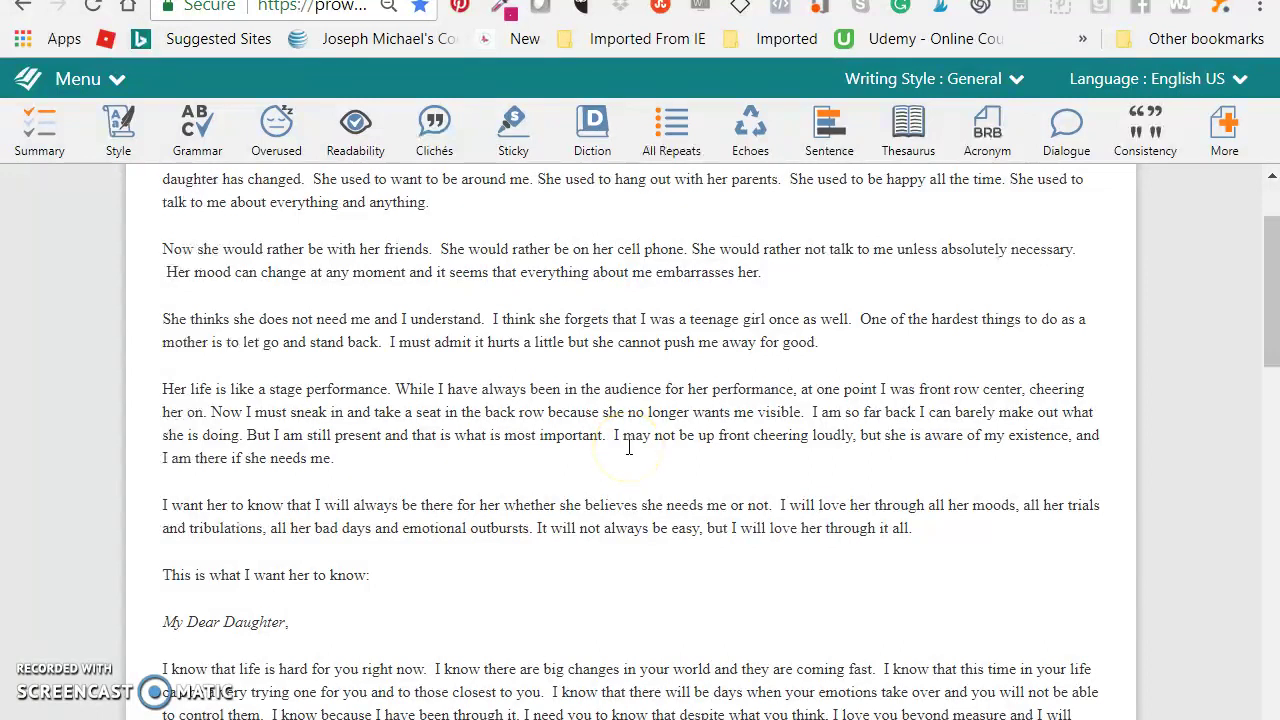